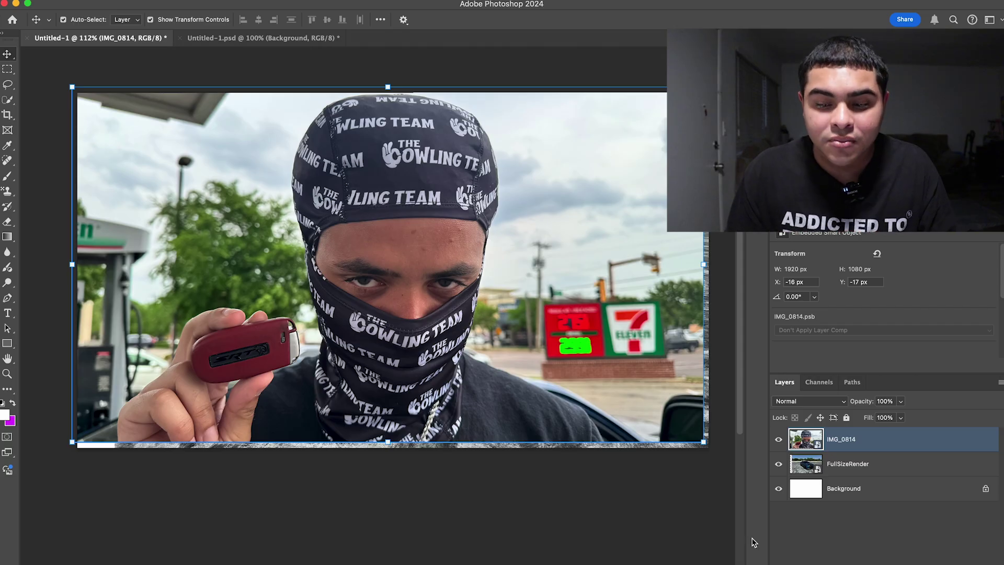
Hide the FullSizeRender layer, select the masked man in IMG_0814 with Select Subject, and copy him to a new layer.
{"action": "left_click", "coordinate": [778, 464]}
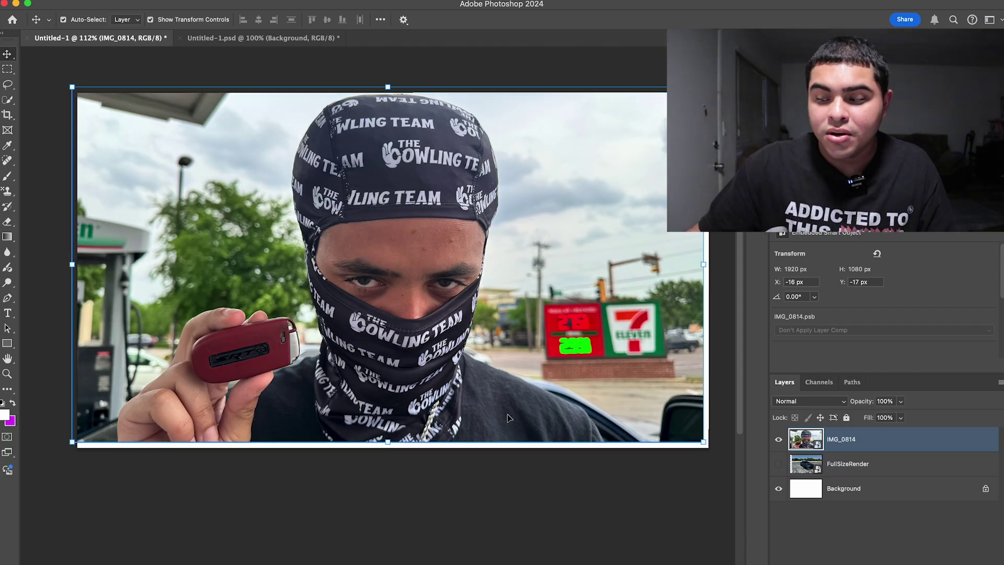
{"action": "left_click", "coordinate": [8, 99]}
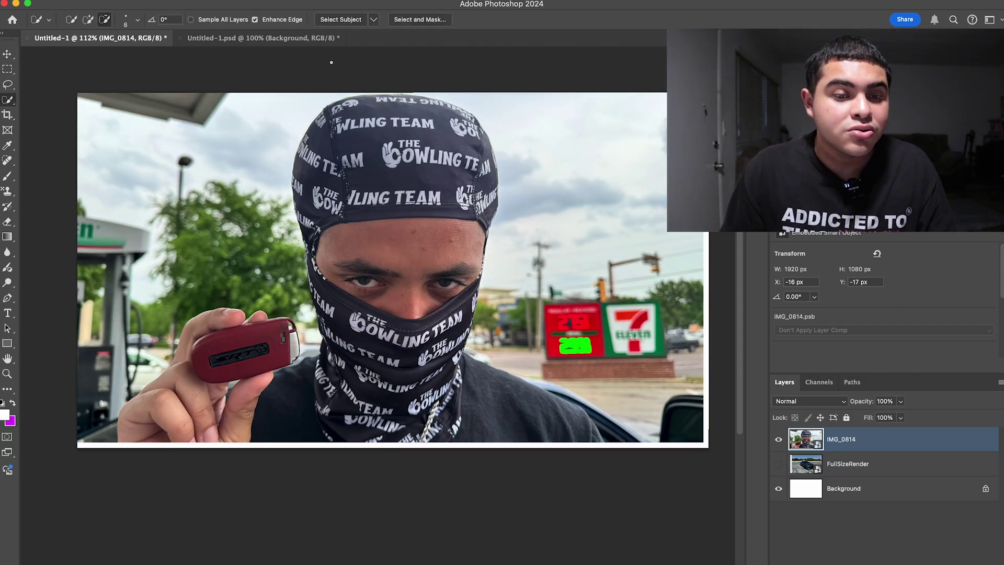
{"action": "left_click", "coordinate": [341, 20]}
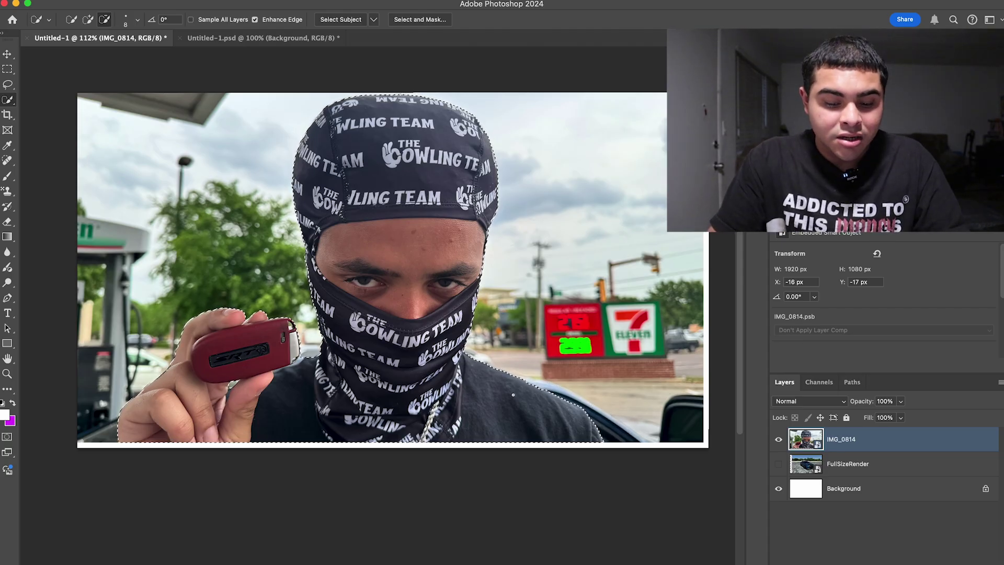
{"action": "key", "text": "ctrl+j"}
Delete the original IMG_0814 layer and move the man's cutout left so its lower edge meets the canvas edge.
{"action": "key", "text": "v"}
{"action": "left_click", "coordinate": [540, 288]}
{"action": "key", "text": "BackSpace"}
{"action": "left_click_drag", "start_coordinate": [423, 327], "coordinate": [365, 338]}
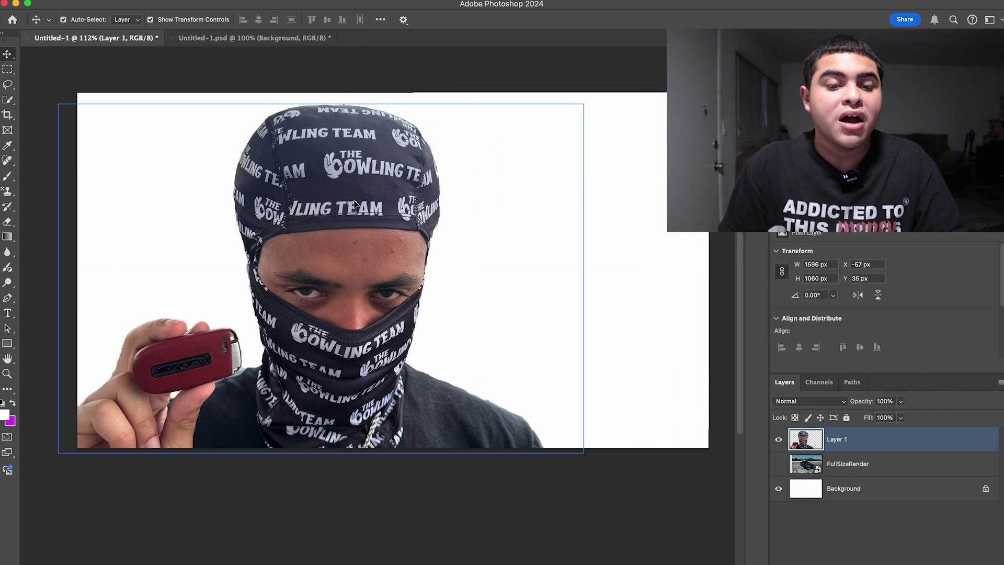
{"action": "left_click_drag", "start_coordinate": [354, 204], "coordinate": [329, 216]}
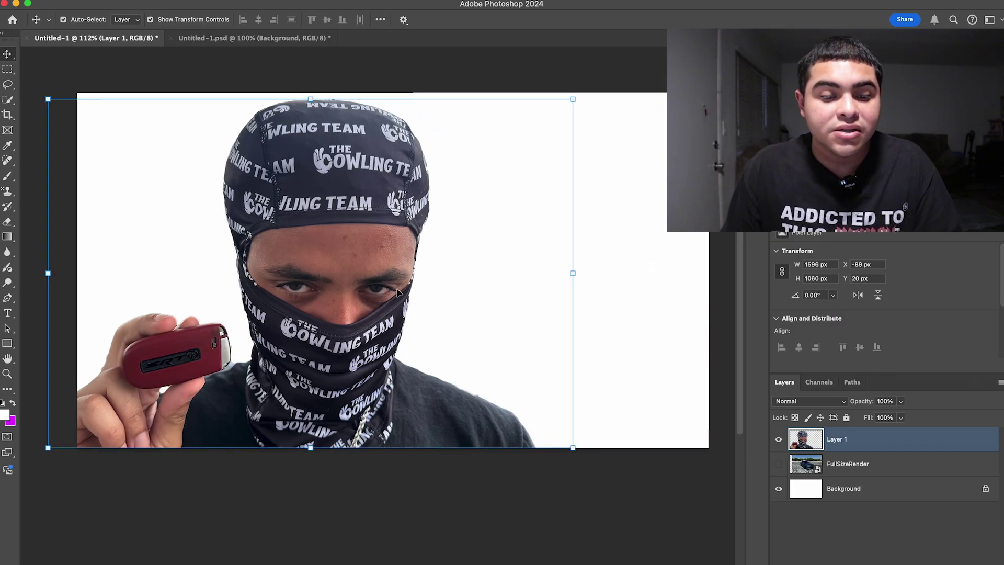
Show the car photo with the man's cutout hidden, and scale the photo to 9.27% so it covers the canvas.
{"action": "left_click", "coordinate": [779, 439]}
{"action": "left_click", "coordinate": [779, 464]}
{"action": "left_click", "coordinate": [343, 271]}
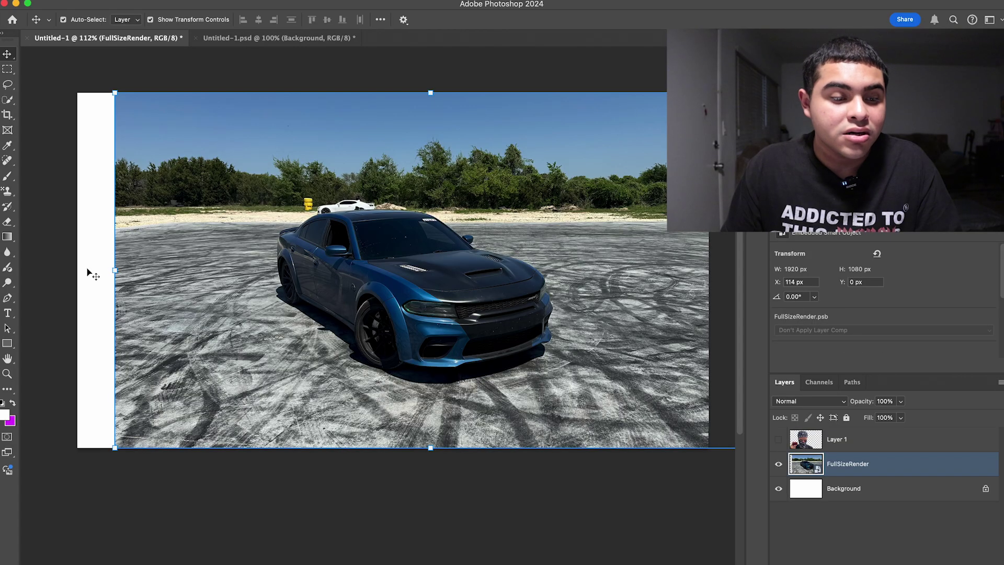
{"action": "left_click_drag", "start_coordinate": [114, 270], "coordinate": [21, 270]}
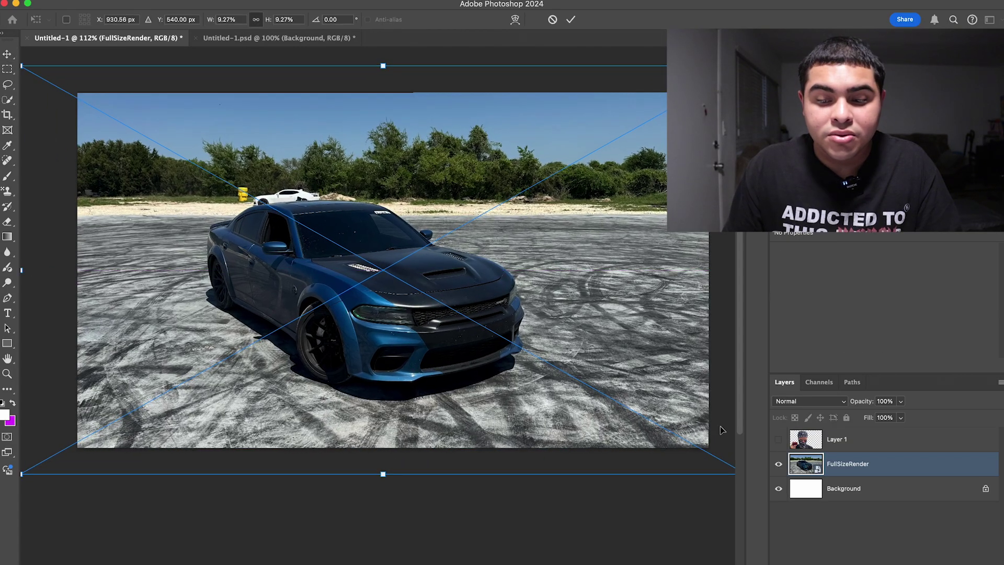
{"action": "key", "text": "Return"}
Show the man's cutout again and place it at X -271 px, with the car photo shifted right beside him.
{"action": "left_click", "coordinate": [779, 439]}
{"action": "left_click_drag", "start_coordinate": [258, 249], "coordinate": [234, 260]}
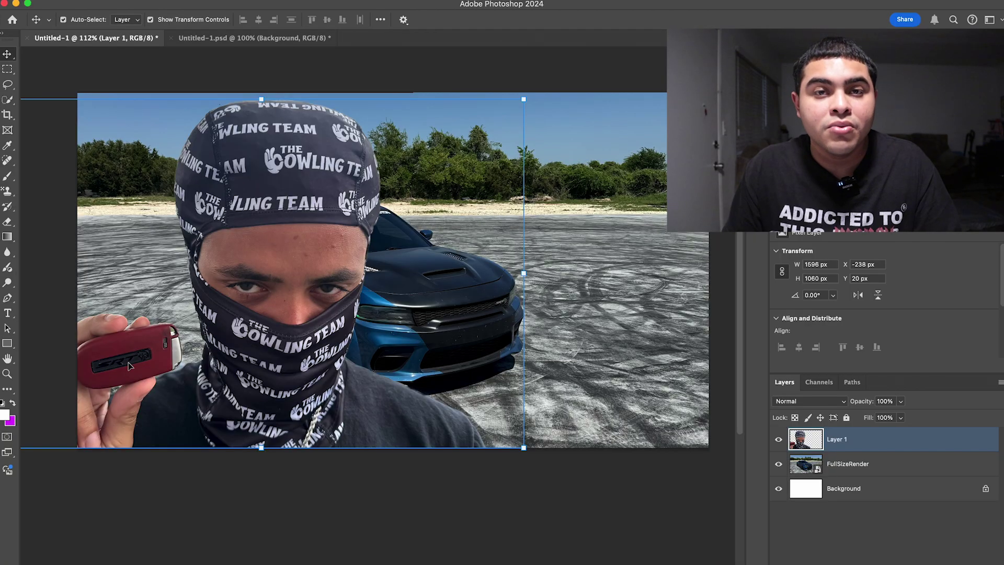
{"action": "left_click_drag", "start_coordinate": [442, 338], "coordinate": [570, 347]}
{"action": "scroll", "coordinate": [570, 346], "scroll_direction": "right", "scroll_amount": 2}
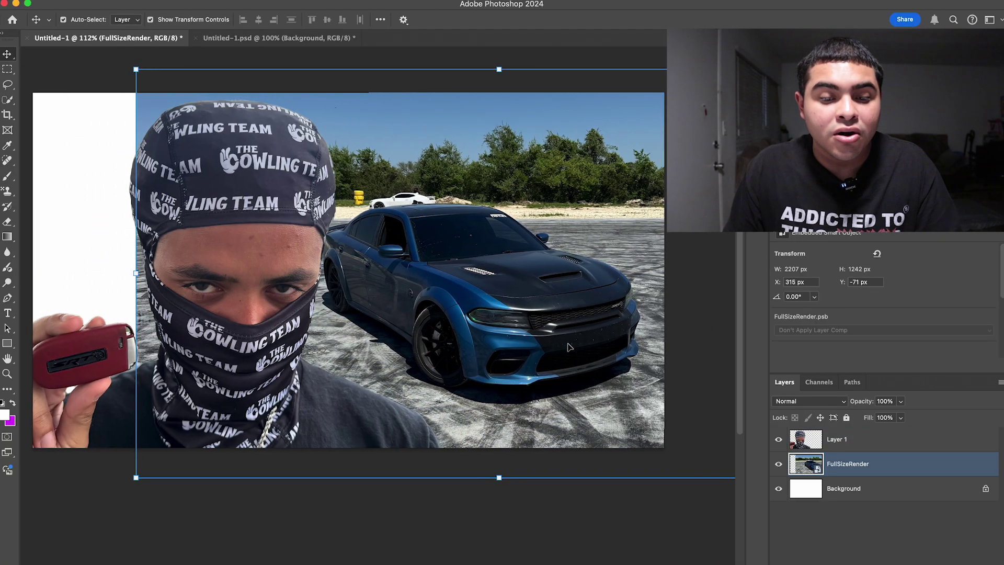
{"action": "left_click_drag", "start_coordinate": [268, 294], "coordinate": [250, 291]}
Scale the car photo to 9.75% and reposition it so the whole blue car fits right of the man.
{"action": "left_click", "coordinate": [533, 322]}
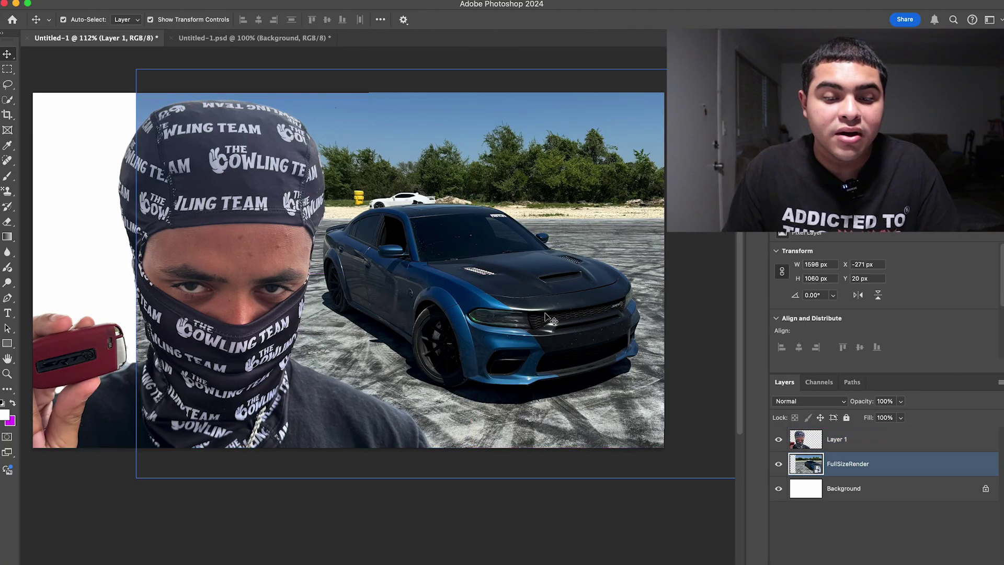
{"action": "left_click_drag", "start_coordinate": [535, 323], "coordinate": [543, 329]}
{"action": "scroll", "coordinate": [501, 463], "scroll_direction": "down", "scroll_amount": 2}
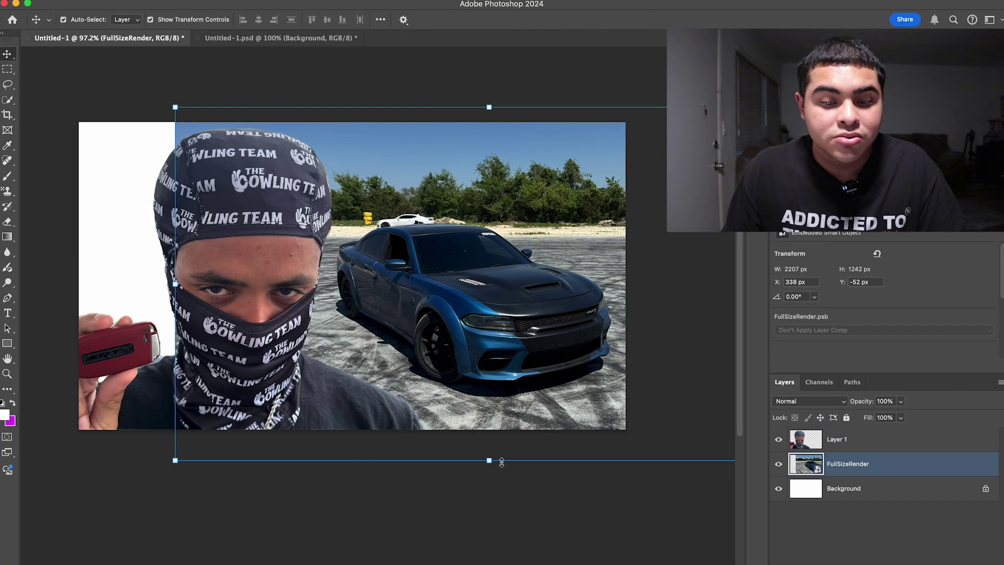
{"action": "left_click_drag", "start_coordinate": [496, 359], "coordinate": [523, 354]}
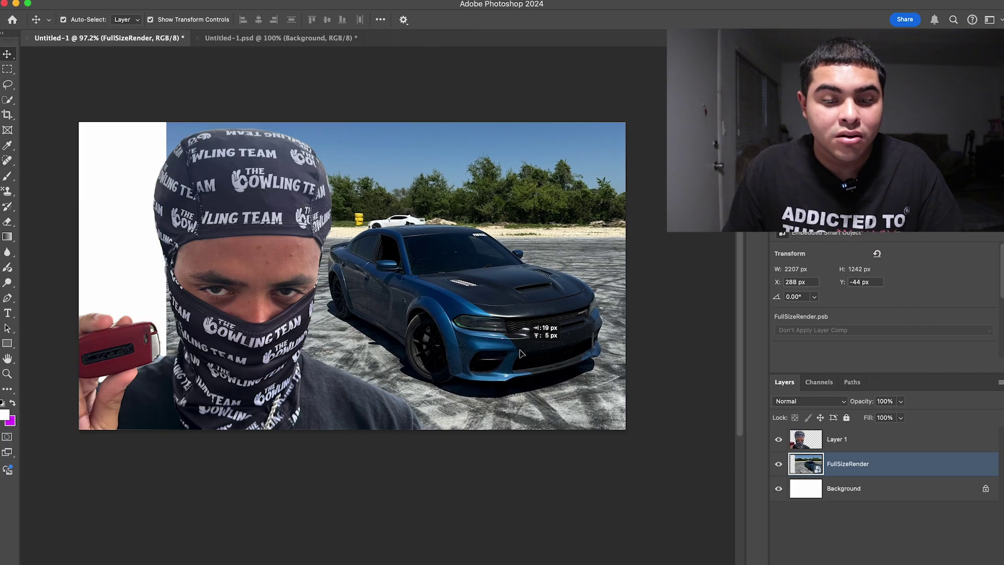
{"action": "key", "text": "ctrl+t"}
{"action": "left_click_drag", "start_coordinate": [479, 460], "coordinate": [480, 481]}
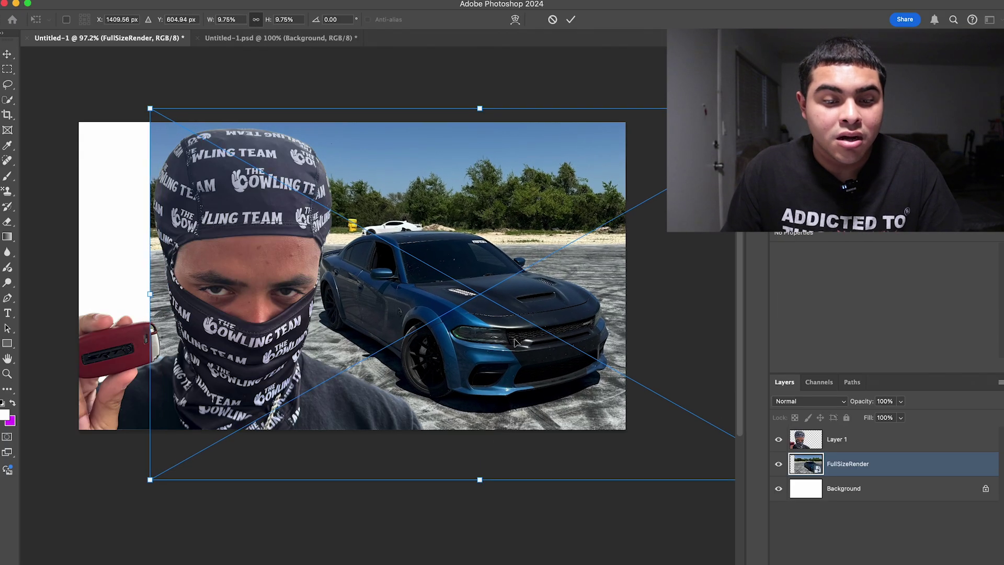
{"action": "left_click_drag", "start_coordinate": [514, 344], "coordinate": [523, 342]}
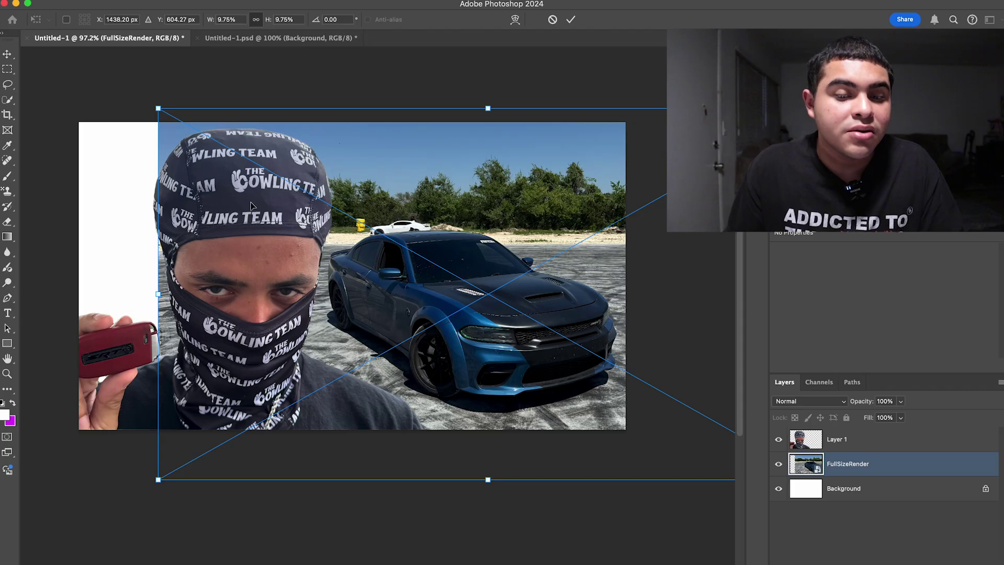
{"action": "left_click", "coordinate": [570, 19]}
Move the man's cutout slightly left to X -287 px, keeping the red key fob in the frame.
{"action": "left_click", "coordinate": [249, 224]}
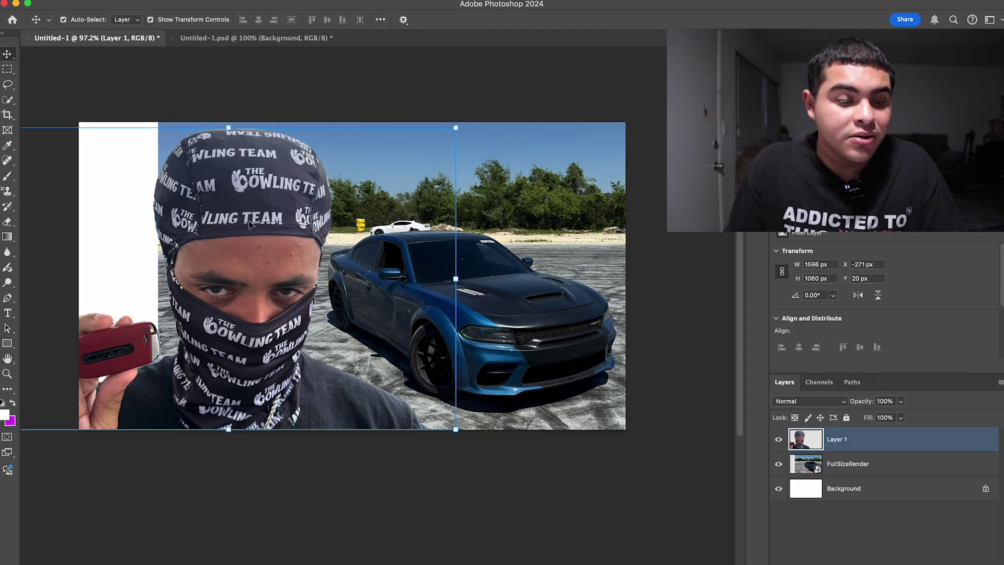
{"action": "left_click_drag", "start_coordinate": [230, 322], "coordinate": [209, 317]}
{"action": "scroll", "coordinate": [103, 403], "scroll_direction": "up", "scroll_amount": 5}
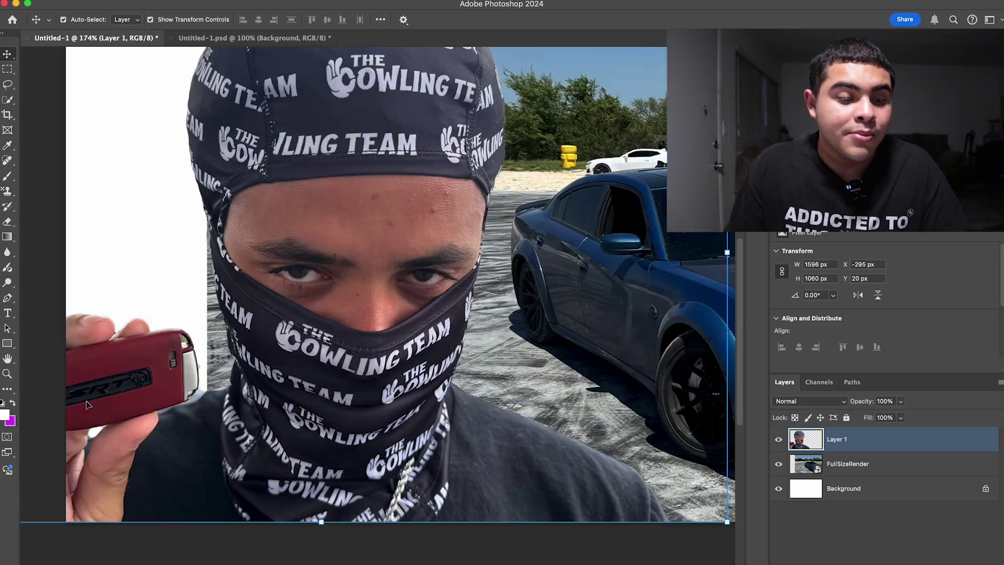
{"action": "scroll", "coordinate": [103, 403], "scroll_direction": "up", "scroll_amount": 2}
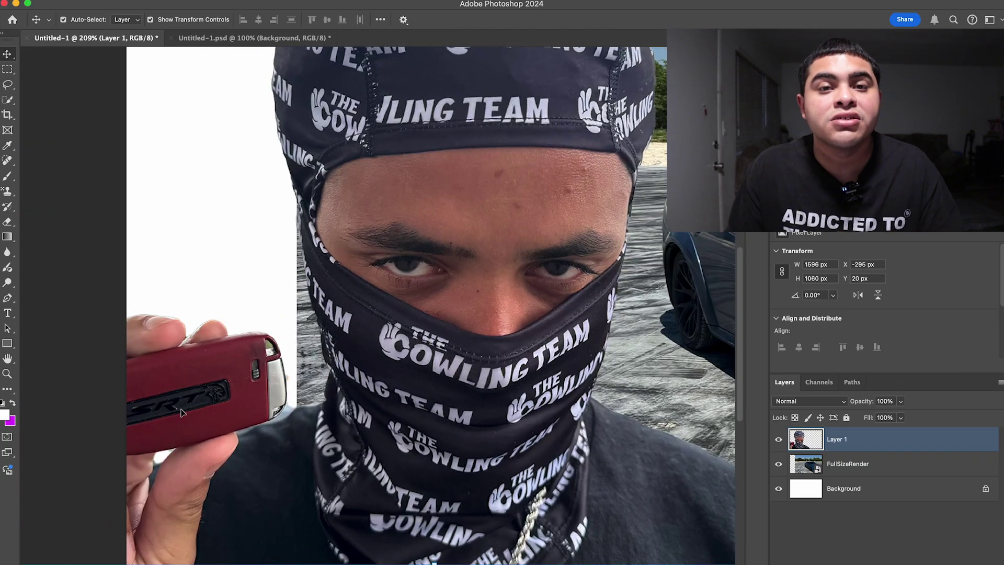
{"action": "scroll", "coordinate": [201, 412], "scroll_direction": "down", "scroll_amount": 1}
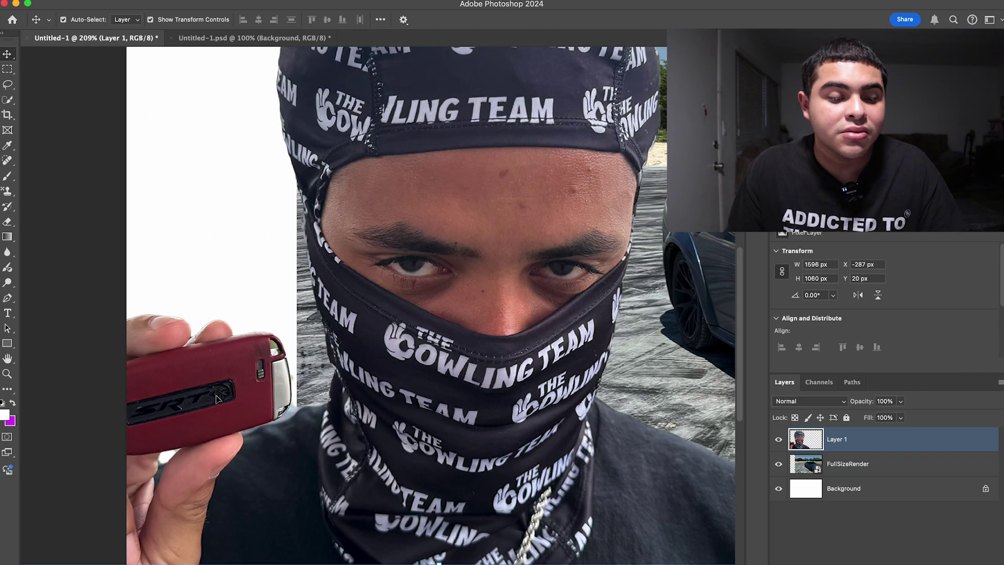
{"action": "scroll", "coordinate": [231, 397], "scroll_direction": "down", "scroll_amount": 3}
{"action": "scroll", "coordinate": [434, 371], "scroll_direction": "right", "scroll_amount": 1}
Select the blue car in the FullSizeRender layer with Select Subject.
{"action": "left_click", "coordinate": [429, 328]}
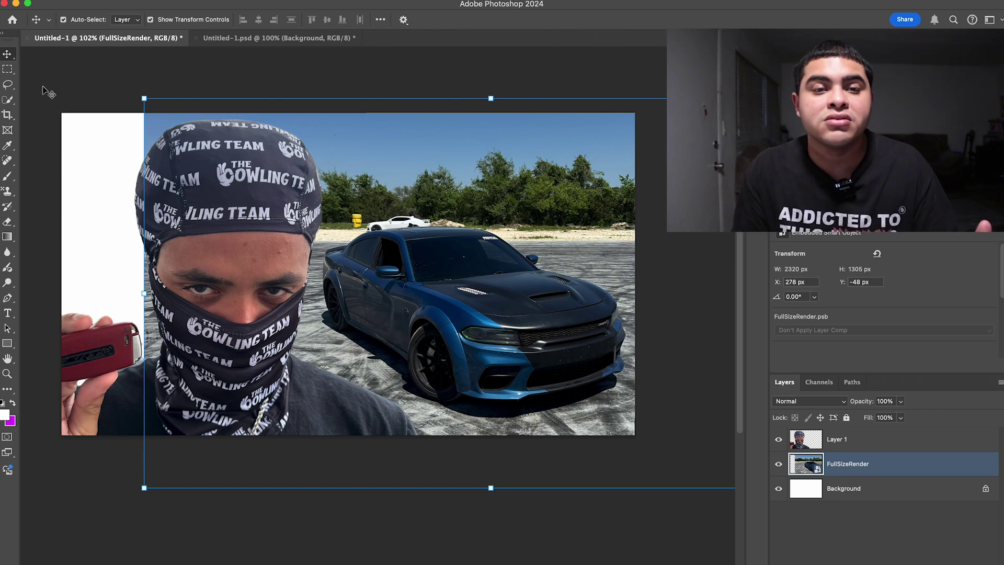
{"action": "left_click", "coordinate": [7, 101]}
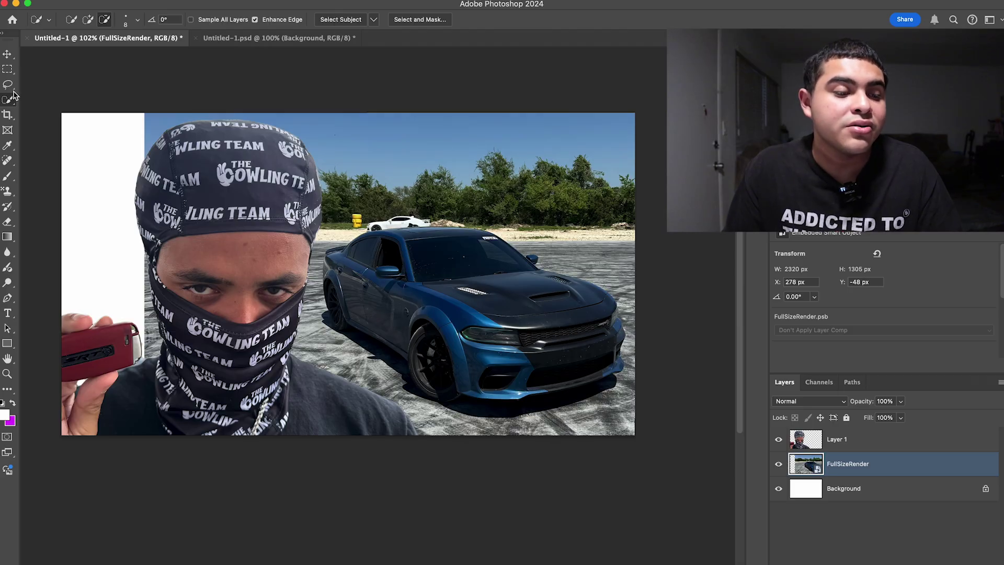
{"action": "left_click", "coordinate": [341, 19]}
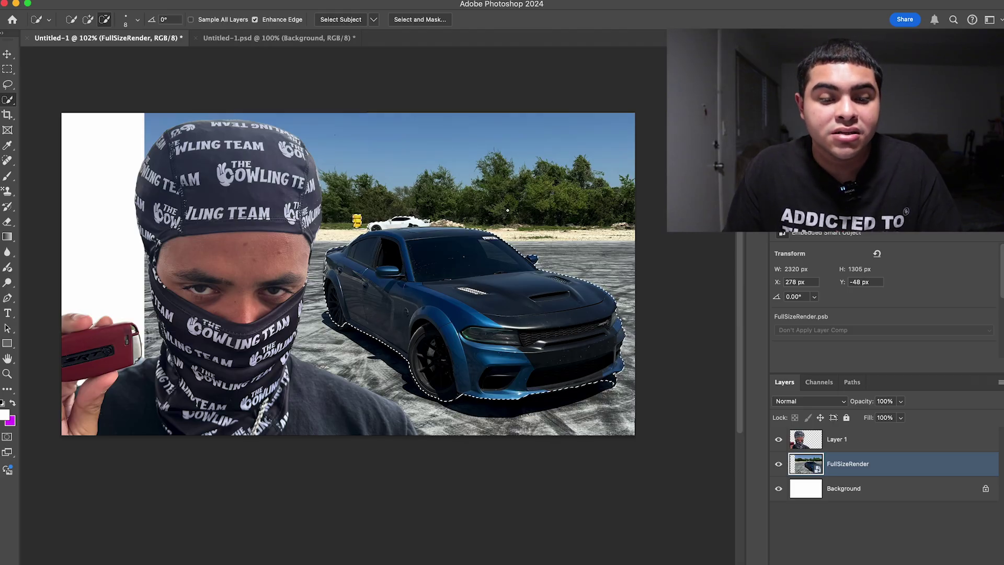
Remove the yellow barrels and the white background car from the selection, and copy the blue car to a new layer.
{"action": "scroll", "coordinate": [474, 217], "scroll_direction": "up", "scroll_amount": 5}
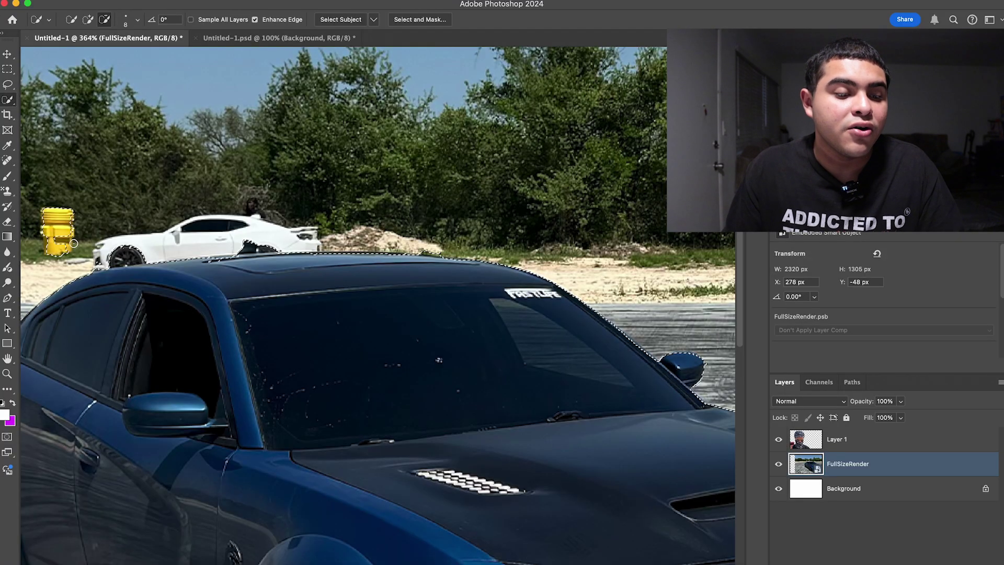
{"action": "scroll", "coordinate": [198, 225], "scroll_direction": "left", "scroll_amount": 3}
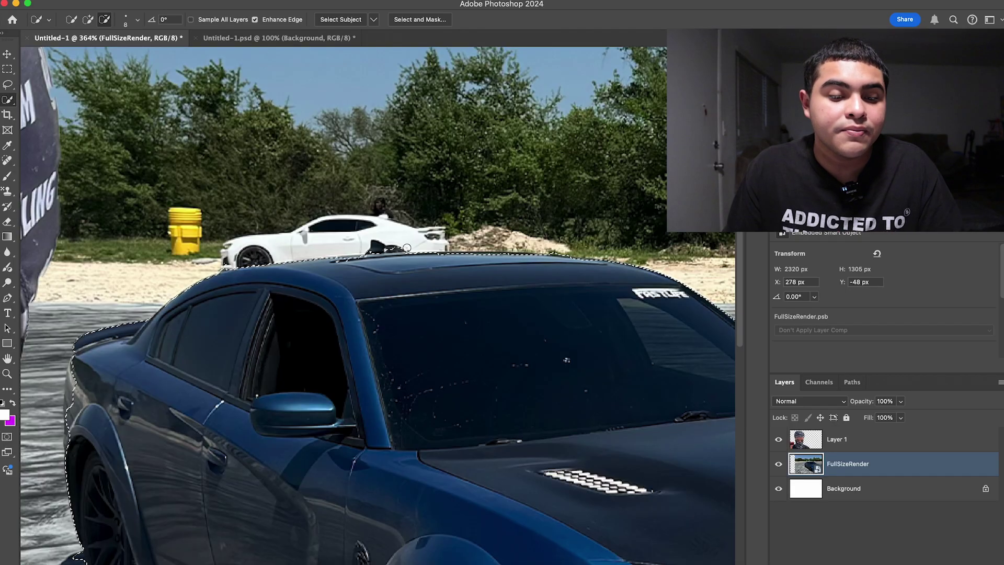
{"action": "scroll", "coordinate": [398, 254], "scroll_direction": "right", "scroll_amount": 5}
{"action": "scroll", "coordinate": [428, 261], "scroll_direction": "down", "scroll_amount": 5}
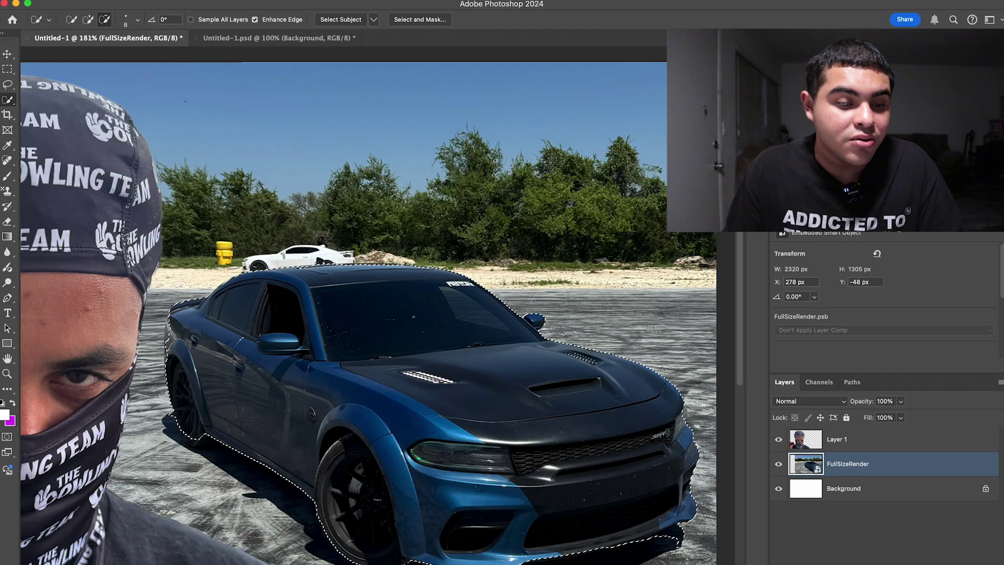
{"action": "scroll", "coordinate": [277, 354], "scroll_direction": "up", "scroll_amount": 5}
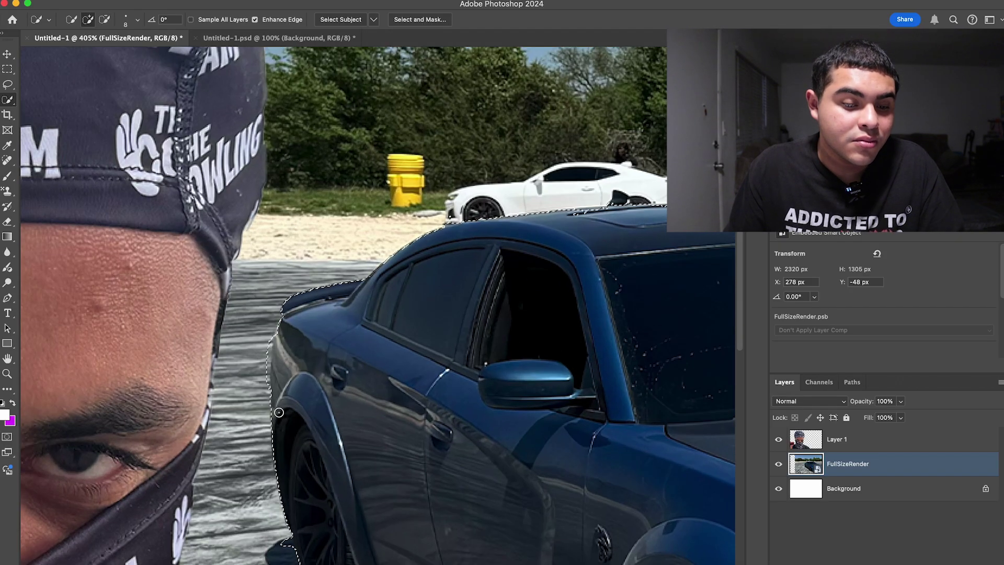
{"action": "key", "text": "alt"}
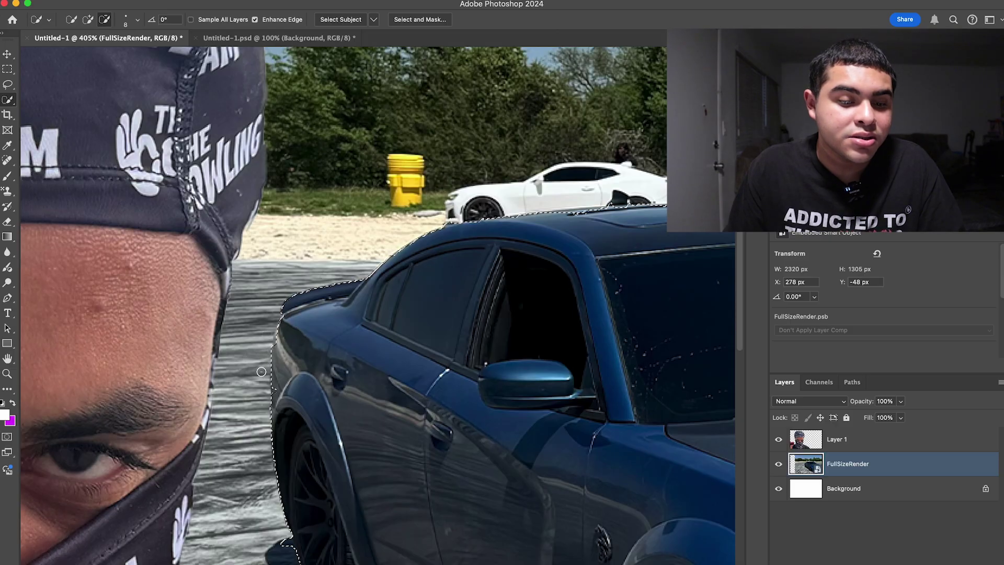
{"action": "scroll", "coordinate": [262, 371], "scroll_direction": "down", "scroll_amount": 4}
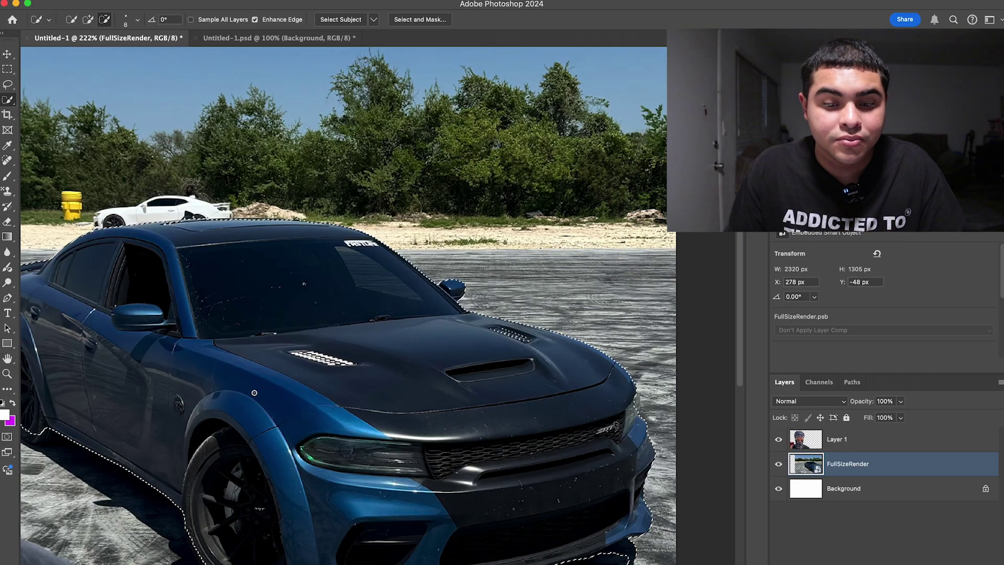
{"action": "scroll", "coordinate": [254, 392], "scroll_direction": "down", "scroll_amount": 2}
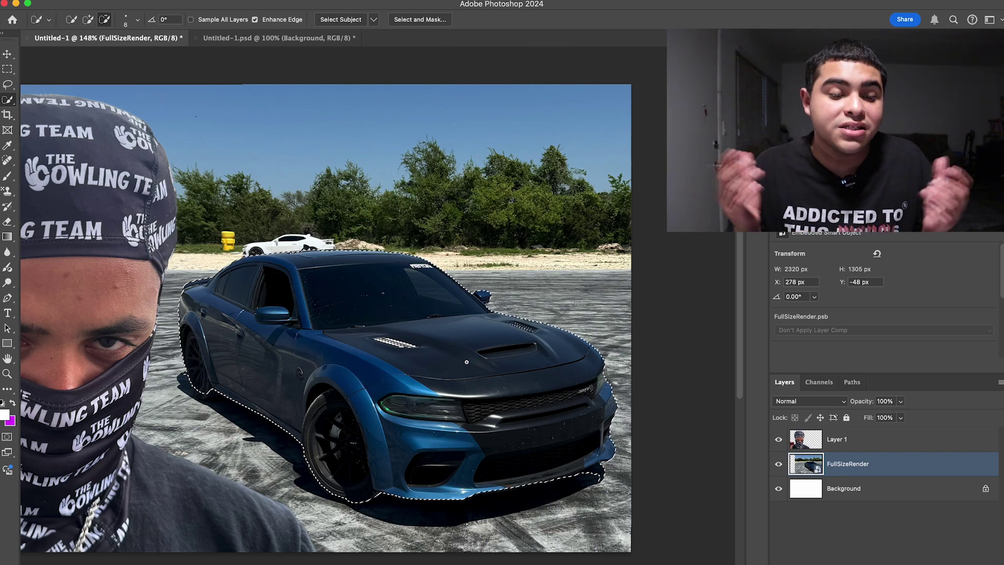
{"action": "key", "text": "super+j"}
{"action": "key", "text": "v"}
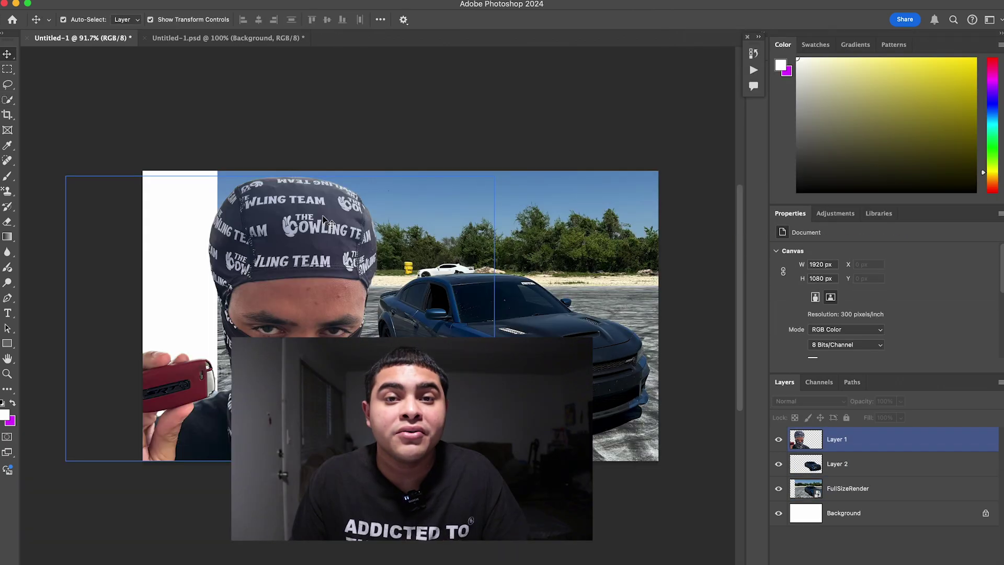
Open the man's cutout layer in the Camera Raw Filter and set Exposure to +0.30.
{"action": "left_click", "coordinate": [320, 222]}
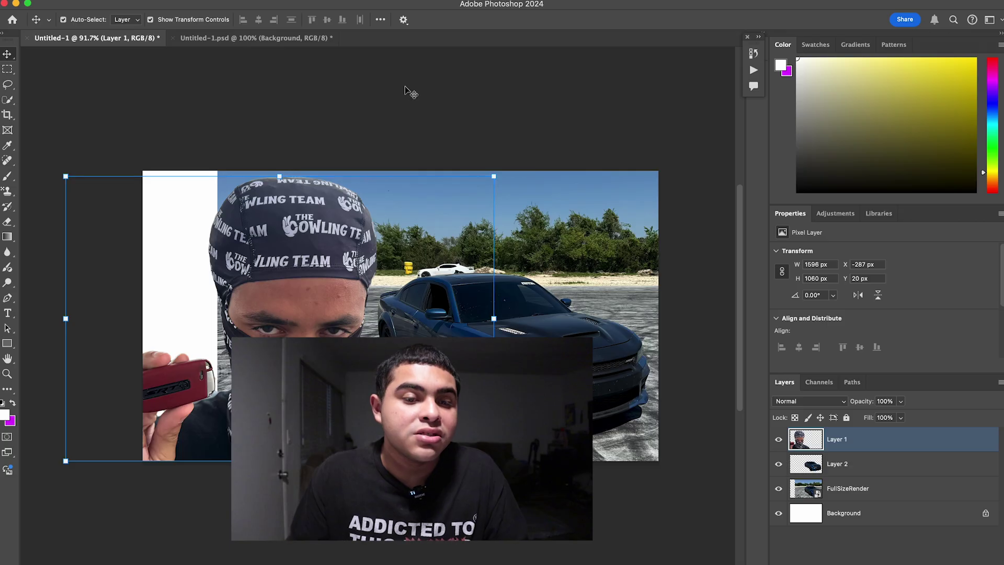
{"action": "left_click", "coordinate": [285, 1]}
{"action": "left_click", "coordinate": [316, 87]}
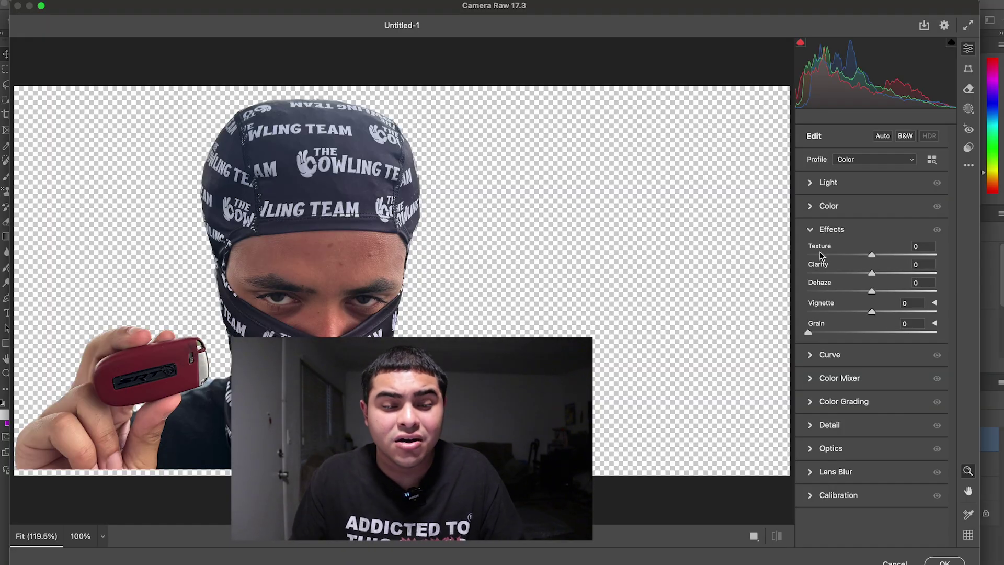
{"action": "left_click", "coordinate": [828, 182]}
{"action": "left_click_drag", "start_coordinate": [872, 210], "coordinate": [875, 209]}
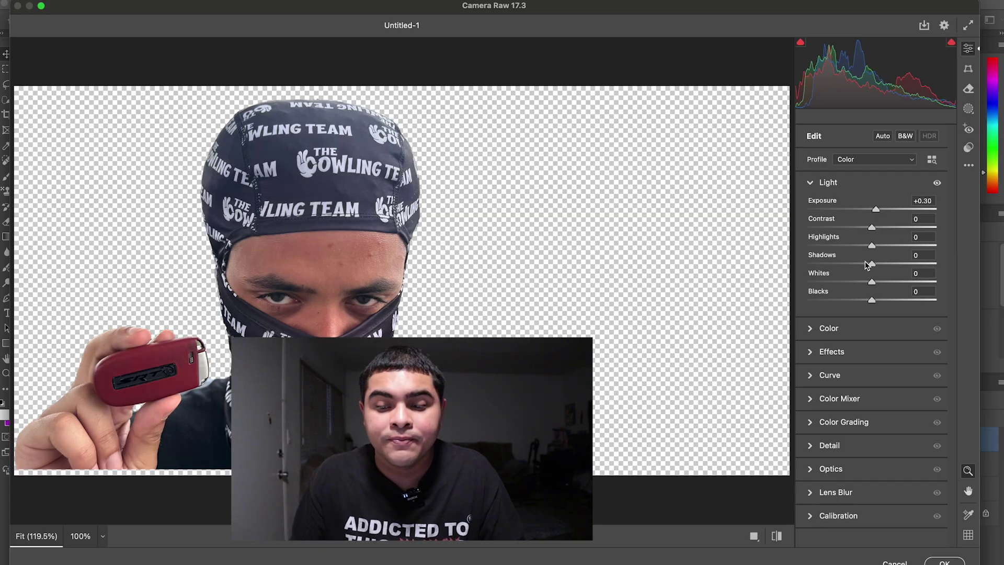
Set the cutout's Saturation to +41 and Contrast to +29, and apply the Camera Raw adjustments.
{"action": "left_click", "coordinate": [837, 328]}
{"action": "left_click_drag", "start_coordinate": [883, 303], "coordinate": [898, 307]}
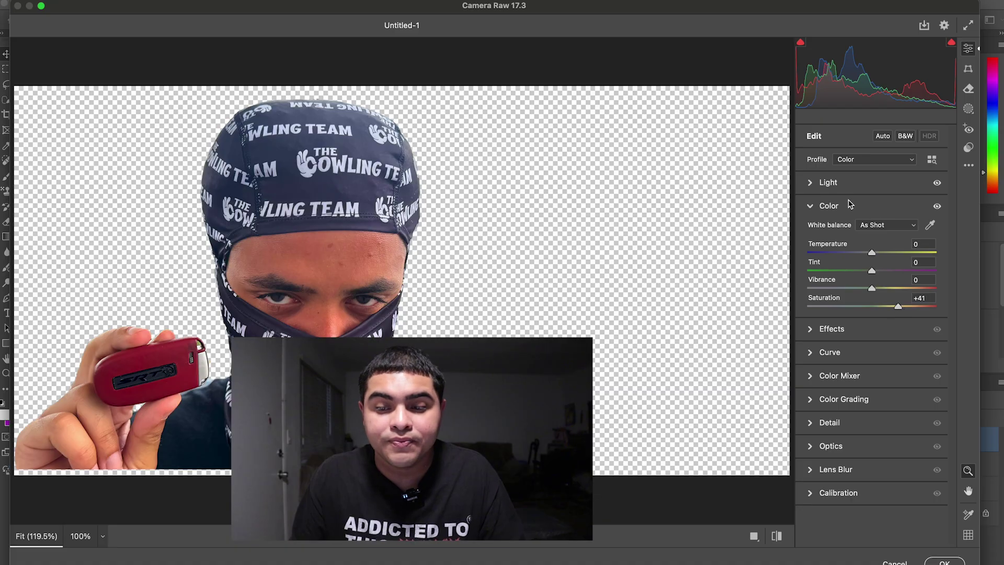
{"action": "left_click", "coordinate": [838, 184]}
{"action": "left_click_drag", "start_coordinate": [872, 227], "coordinate": [893, 227]}
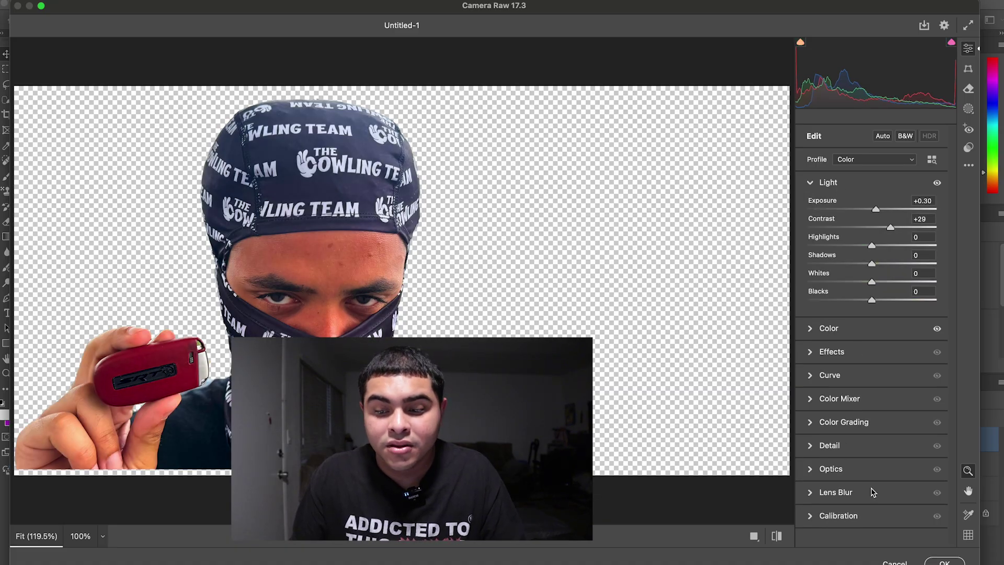
{"action": "left_click", "coordinate": [944, 562]}
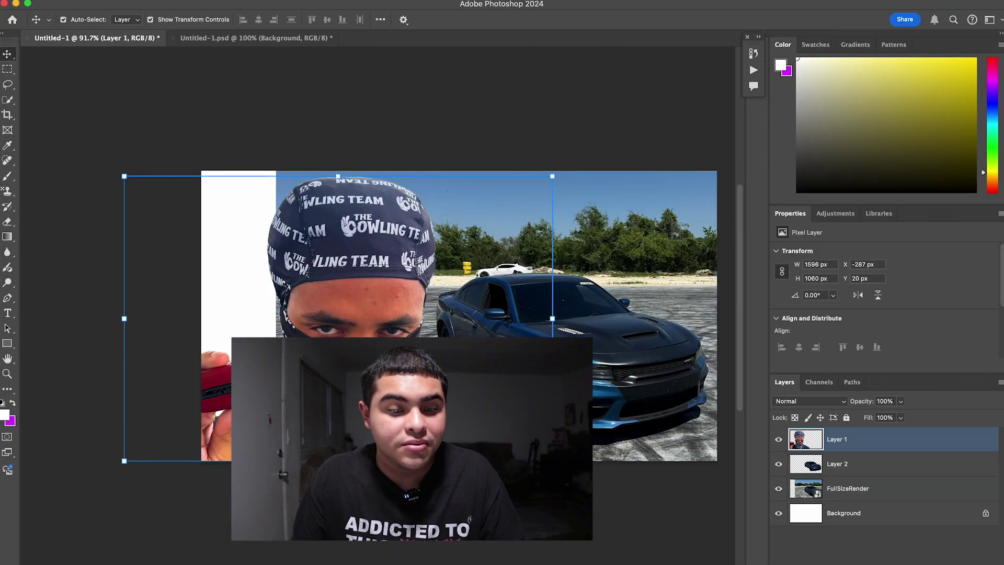
Remove the dark blemishes from the man's forehead on Layer 1 with the Spot Healing Brush.
{"action": "scroll", "coordinate": [376, 265], "scroll_direction": "up", "scroll_amount": 5}
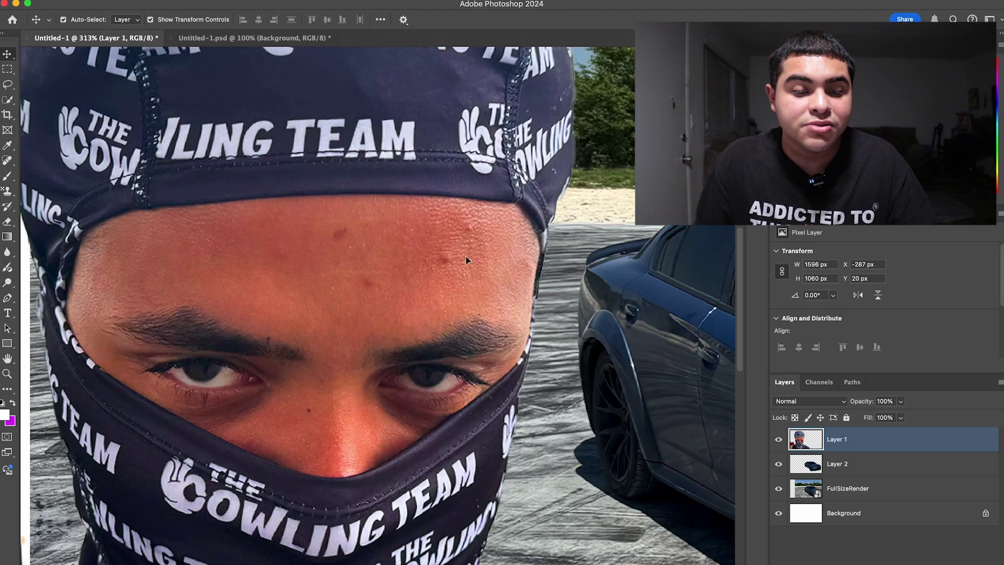
{"action": "left_click", "coordinate": [7, 161]}
{"action": "right_click", "coordinate": [8, 164]}
{"action": "left_click", "coordinate": [11, 163]}
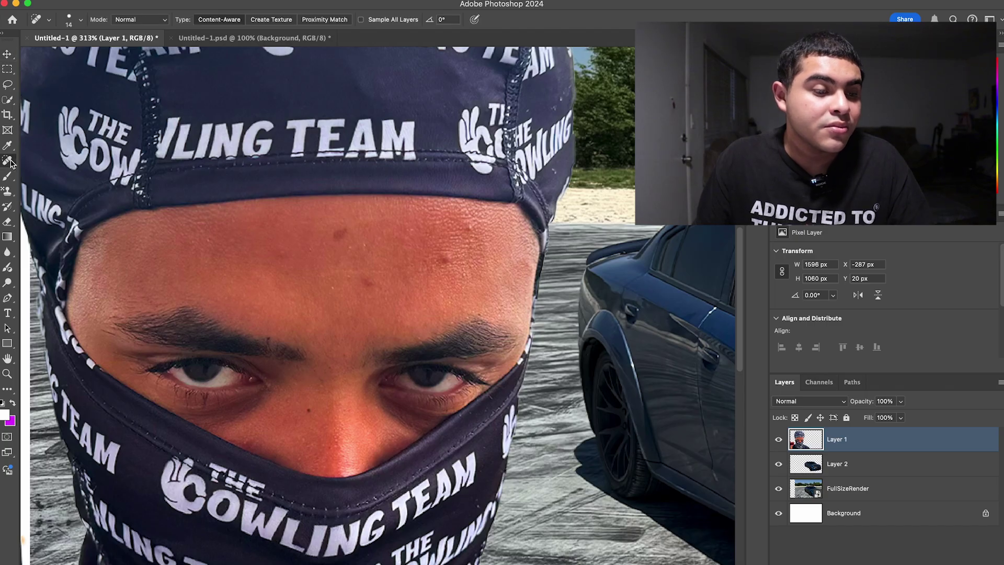
{"action": "right_click", "coordinate": [11, 164]}
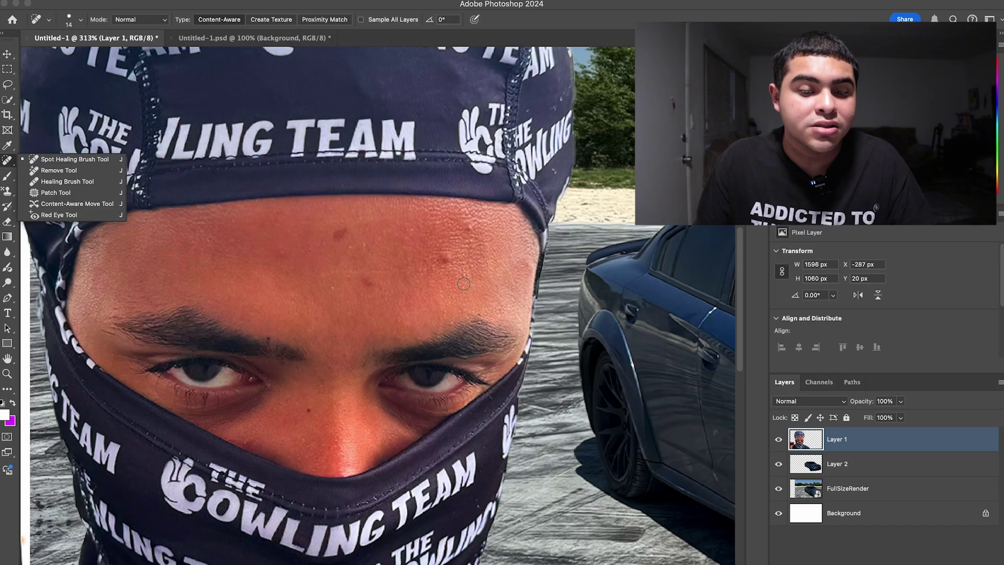
{"action": "left_click_drag", "start_coordinate": [445, 260], "coordinate": [453, 263]}
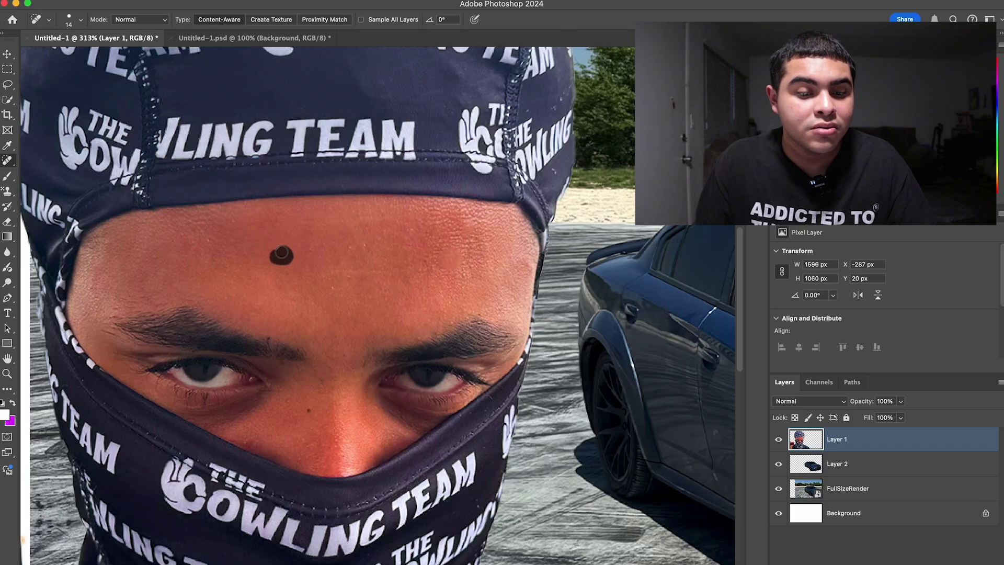
{"action": "scroll", "coordinate": [391, 304], "scroll_direction": "down", "scroll_amount": 10}
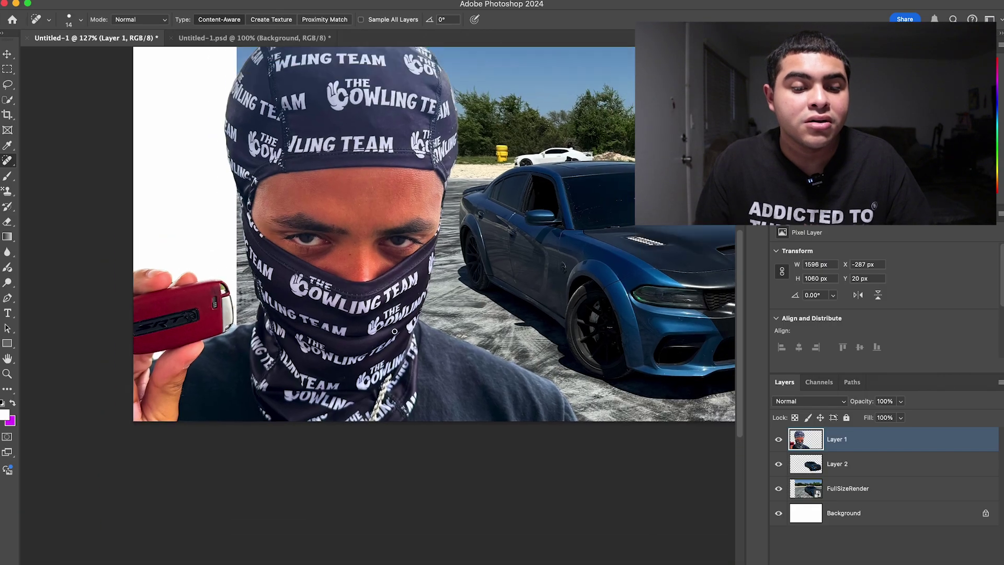
Start a Pen tool path around the white of the man's left-hand eye, following the iris's lower edge to the inner corner.
{"action": "scroll", "coordinate": [391, 330], "scroll_direction": "up", "scroll_amount": 5}
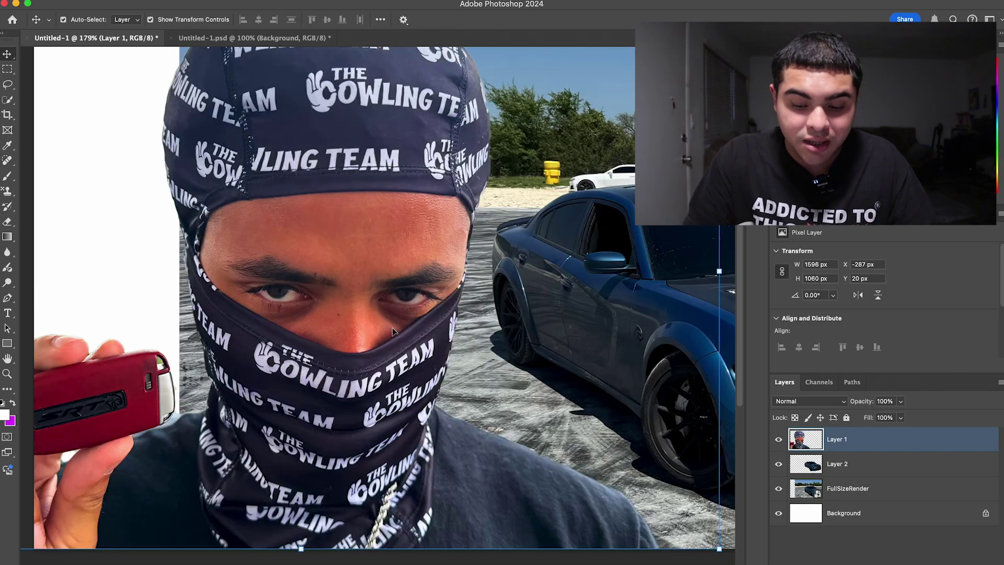
{"action": "key", "text": "p"}
{"action": "scroll", "coordinate": [393, 270], "scroll_direction": "up", "scroll_amount": 2}
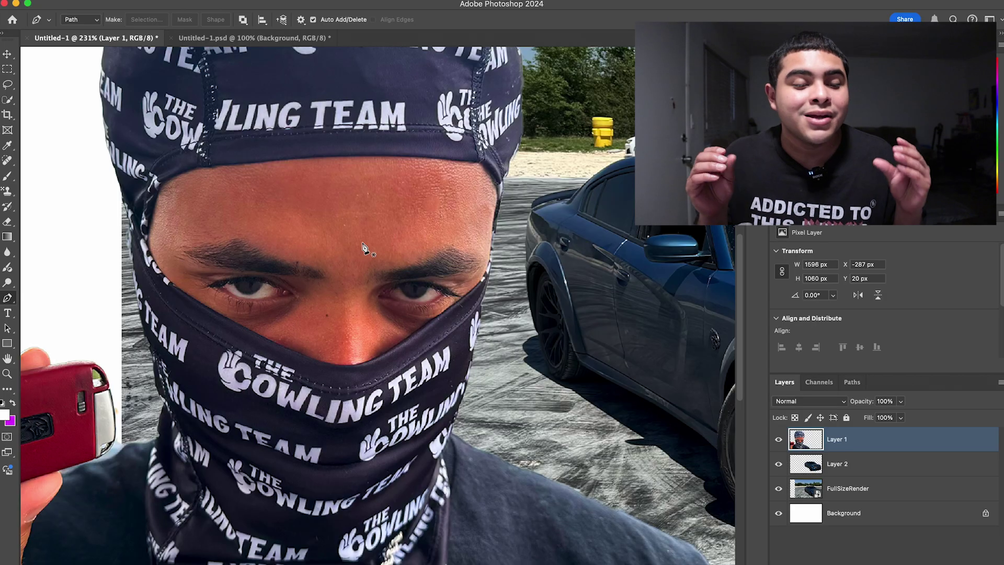
{"action": "scroll", "coordinate": [336, 281], "scroll_direction": "up", "scroll_amount": 4}
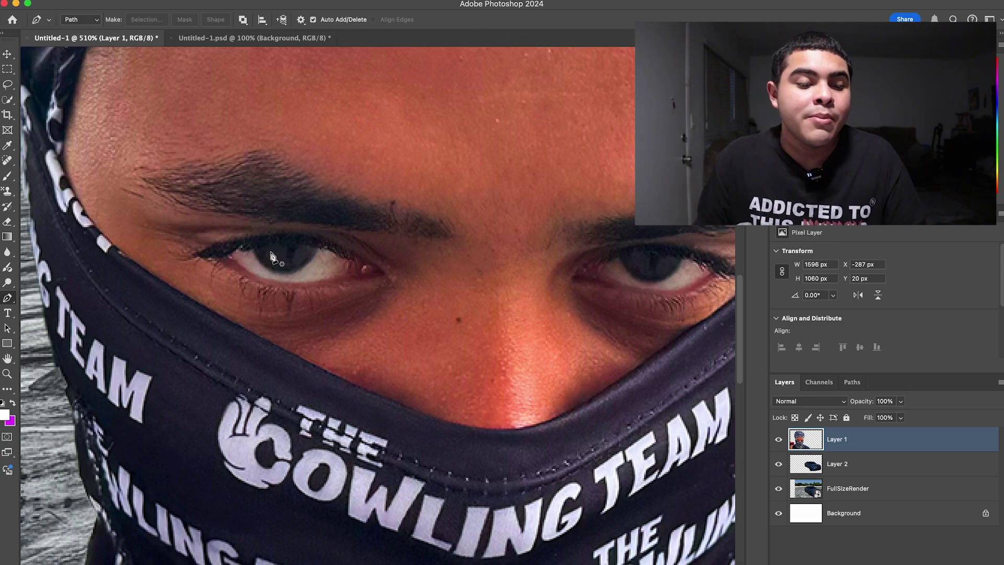
{"action": "scroll", "coordinate": [270, 254], "scroll_direction": "up", "scroll_amount": 2}
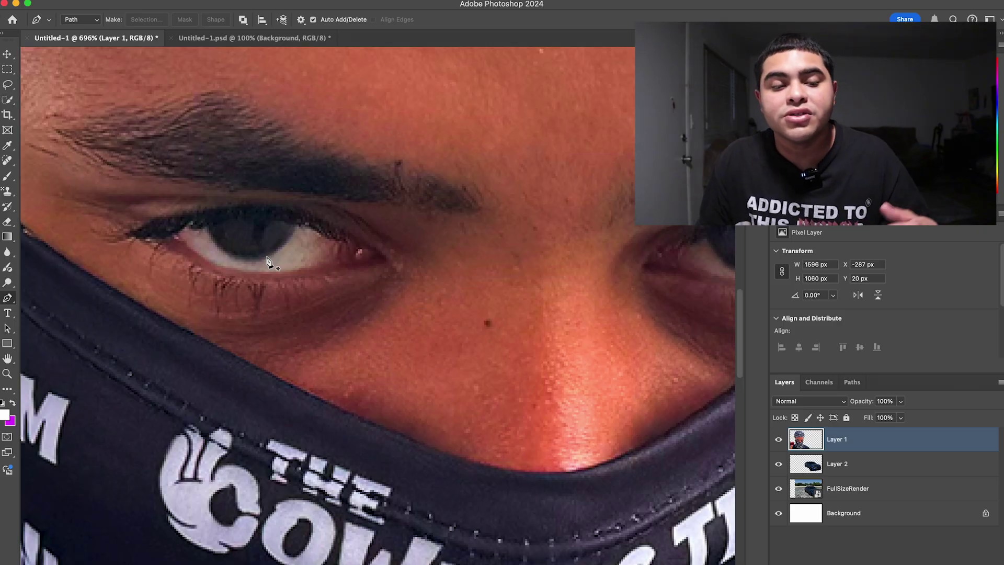
{"action": "scroll", "coordinate": [267, 260], "scroll_direction": "down", "scroll_amount": 1}
{"action": "scroll", "coordinate": [287, 238], "scroll_direction": "up", "scroll_amount": 3}
{"action": "left_click", "coordinate": [235, 182]}
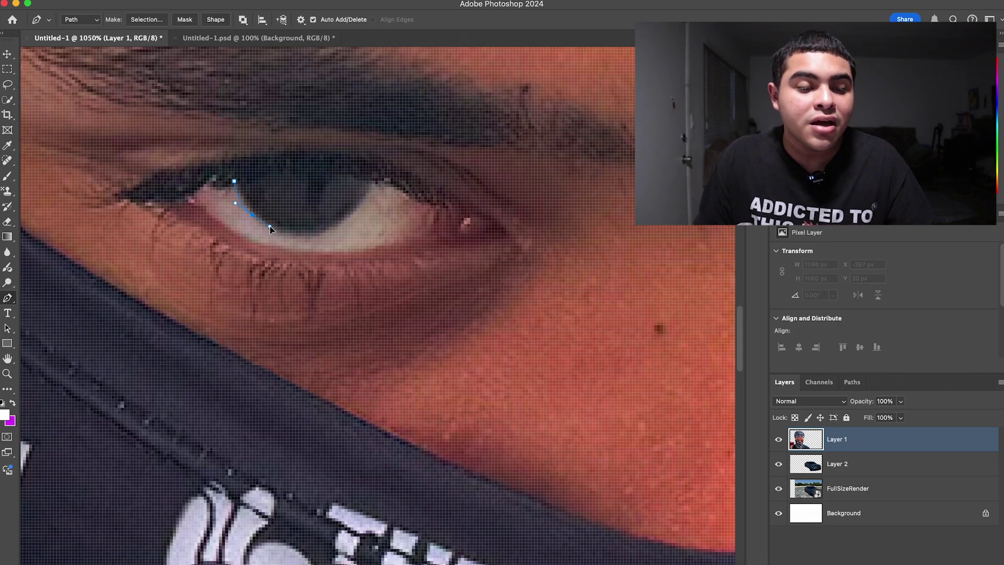
{"action": "left_click_drag", "start_coordinate": [283, 230], "coordinate": [308, 233]}
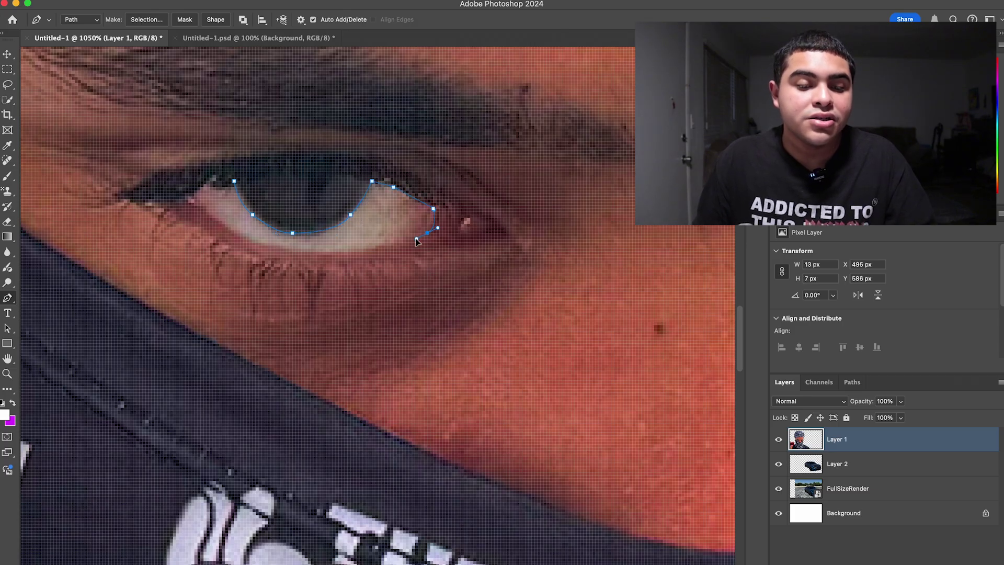
Undo the last path points near the eye's inner corner and continue the outline along the lower eyelid.
{"action": "key", "text": "ctrl+z"}
{"action": "key", "text": "ctrl+z"}
{"action": "left_click", "coordinate": [395, 243]}
{"action": "left_click", "coordinate": [357, 248]}
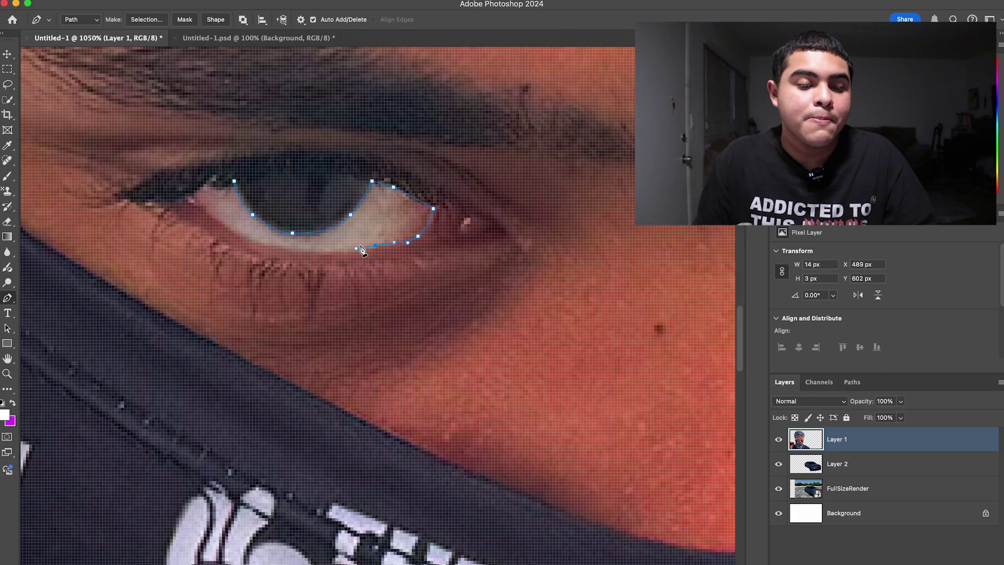
Turn the closed eye-white path into a selection with a 0-pixel feather and copy it to a new layer.
{"action": "right_click", "coordinate": [261, 252]}
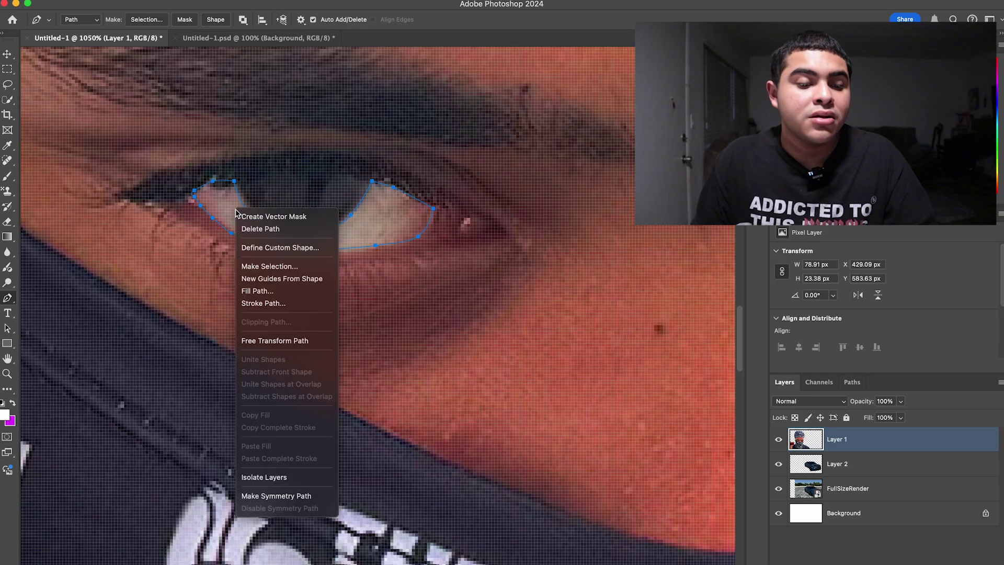
{"action": "left_click", "coordinate": [283, 268]}
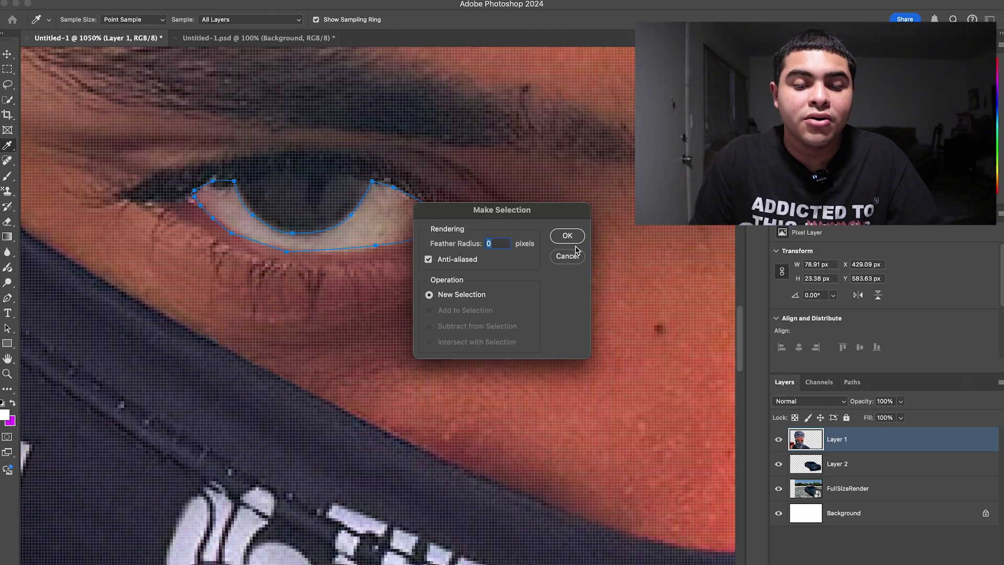
{"action": "left_click", "coordinate": [569, 236]}
{"action": "key", "text": "ctrl+j"}
{"action": "key", "text": "v"}
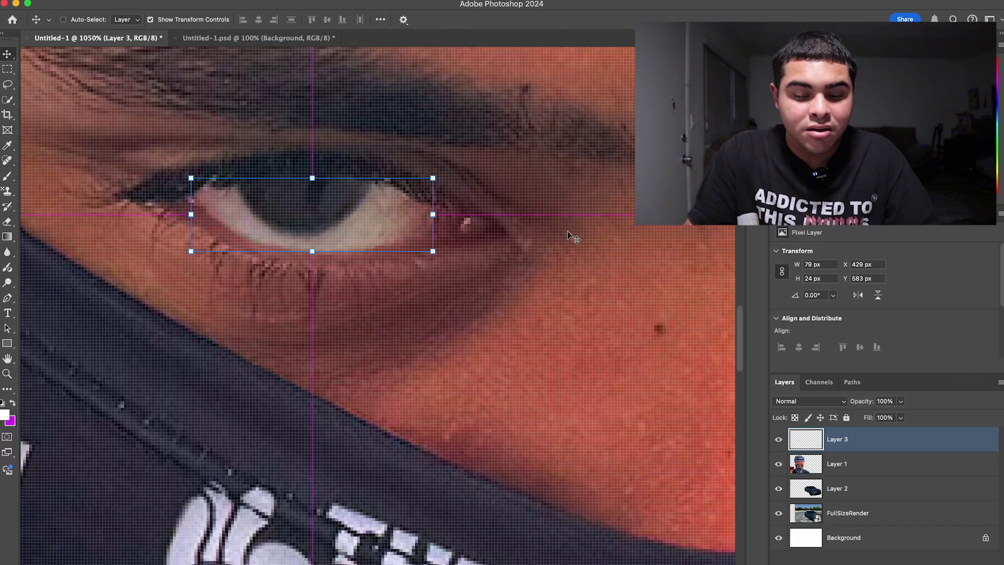
Whiten the copied eye white with Hue/Saturation, setting Saturation to -100 and Lightness to +20.
{"action": "key", "text": "ctrl+u"}
{"action": "left_click_drag", "start_coordinate": [686, 394], "coordinate": [646, 395]}
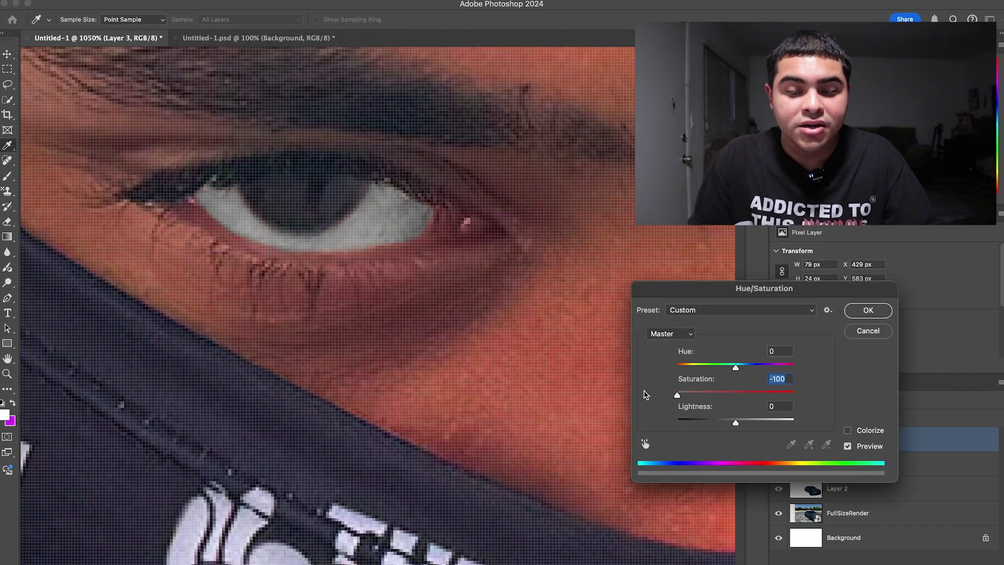
{"action": "left_click_drag", "start_coordinate": [738, 425], "coordinate": [748, 424]}
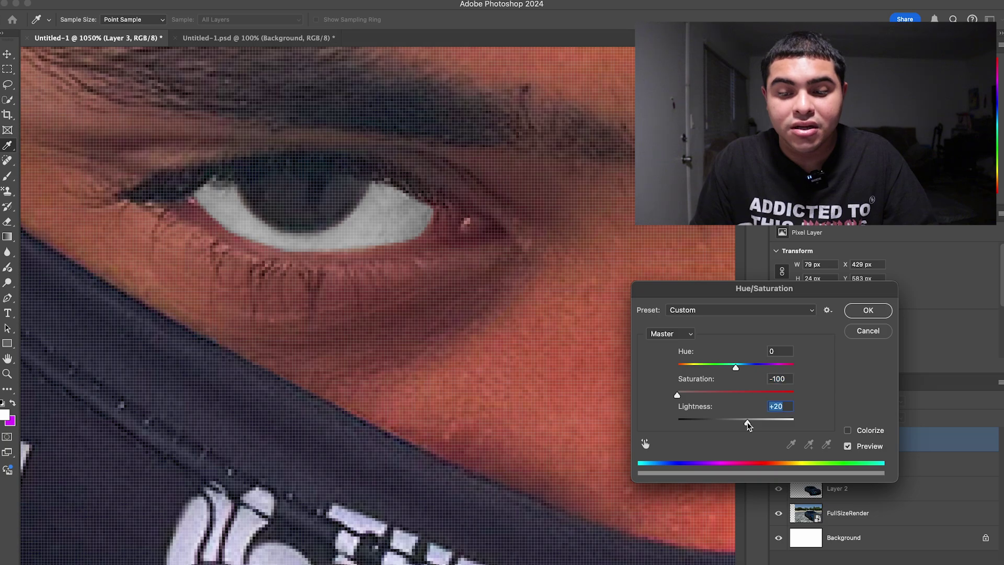
{"action": "left_click", "coordinate": [869, 310]}
{"action": "key", "text": "v"}
{"action": "left_click", "coordinate": [546, 299]}
{"action": "scroll", "coordinate": [547, 299], "scroll_direction": "down", "scroll_amount": 6}
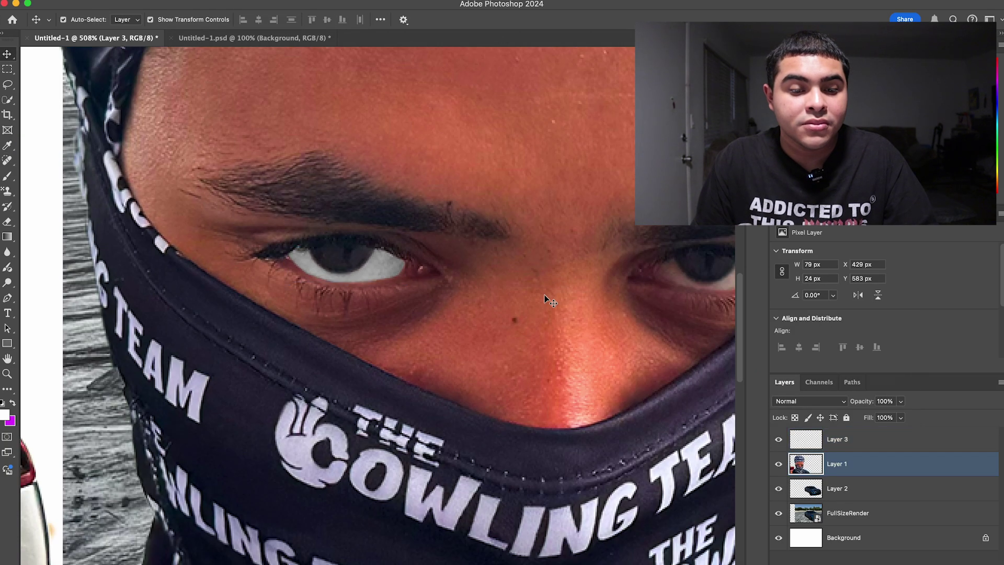
Whiten the other eye's copied white with Hue/Saturation, setting Saturation to -100 and Lightness to +18.
{"action": "scroll", "coordinate": [544, 298], "scroll_direction": "down", "scroll_amount": 2}
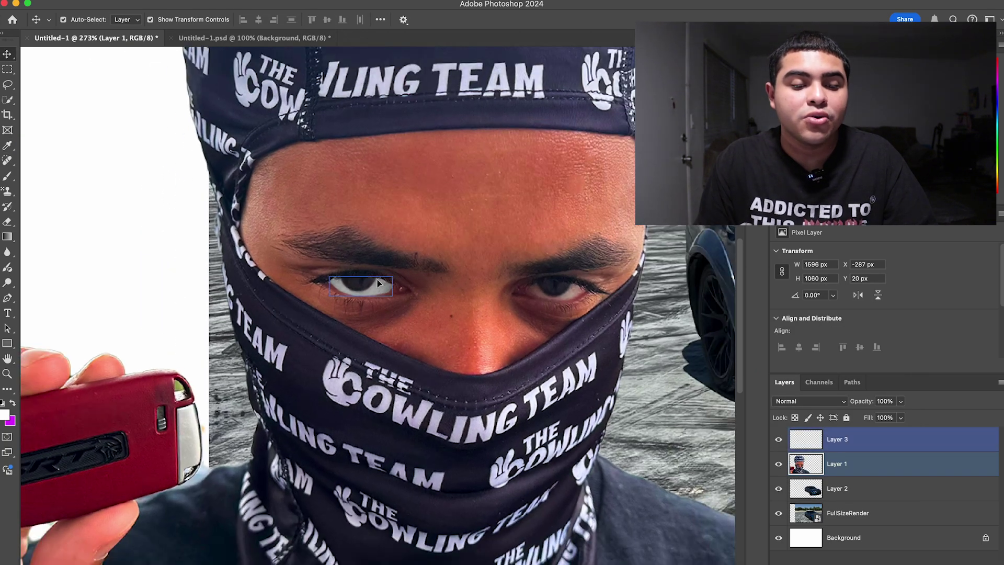
{"action": "scroll", "coordinate": [527, 294], "scroll_direction": "right", "scroll_amount": 5}
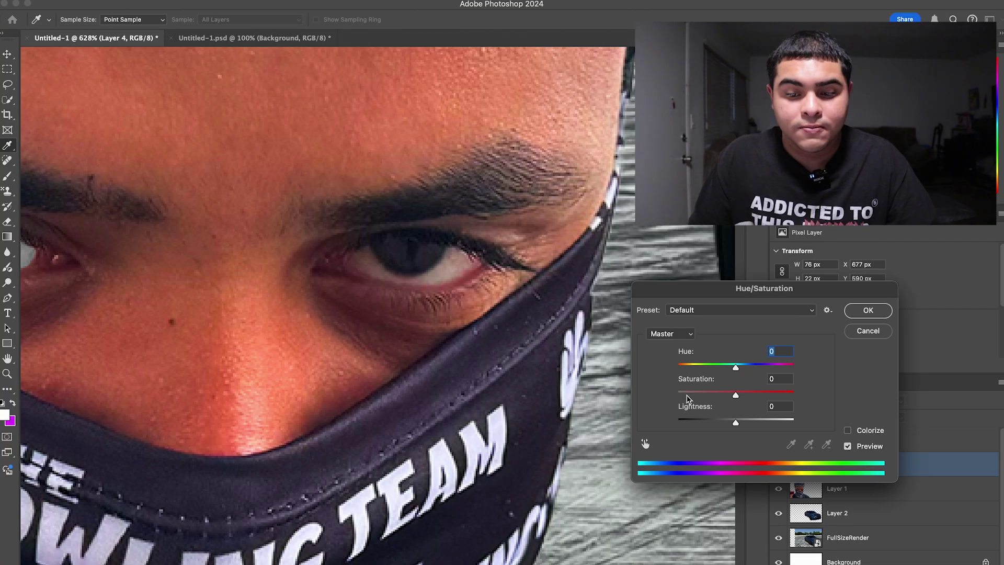
{"action": "left_click_drag", "start_coordinate": [687, 397], "coordinate": [678, 396]}
{"action": "left_click_drag", "start_coordinate": [742, 422], "coordinate": [751, 425]}
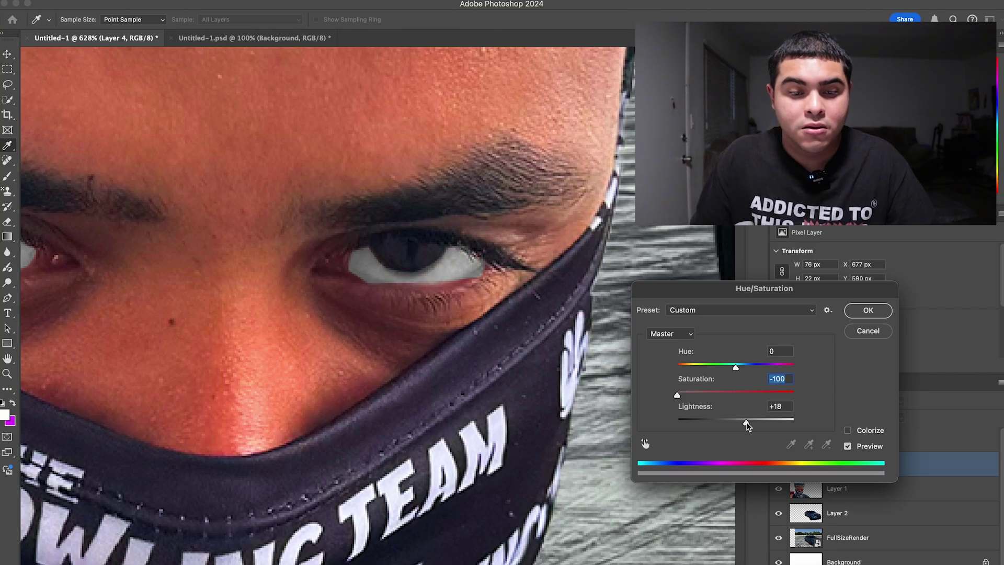
{"action": "left_click", "coordinate": [868, 310]}
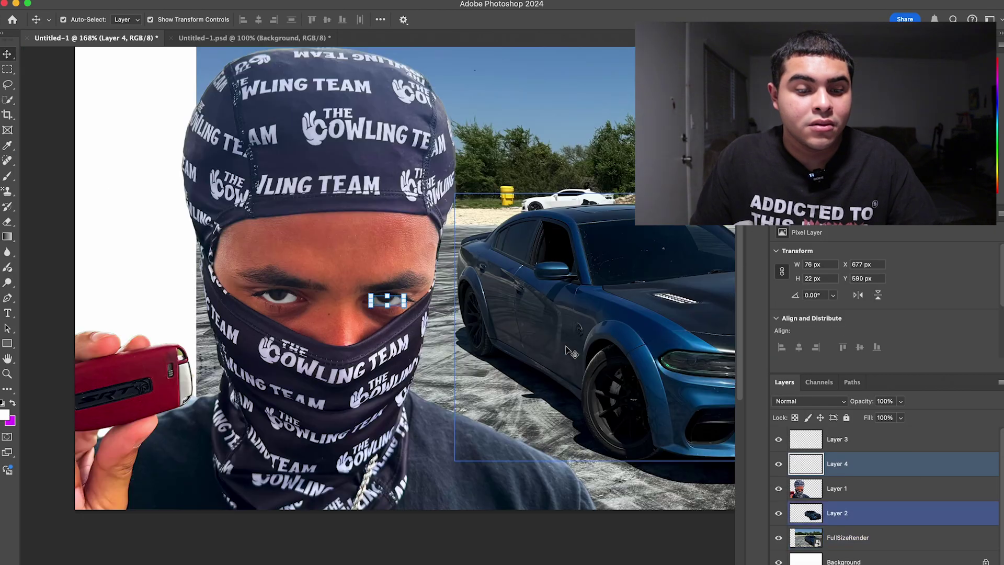
Select the blue car's cutout layer and open it in the Camera Raw Filter.
{"action": "left_click", "coordinate": [565, 349]}
{"action": "key", "text": "super+0"}
{"action": "left_click", "coordinate": [539, 489]}
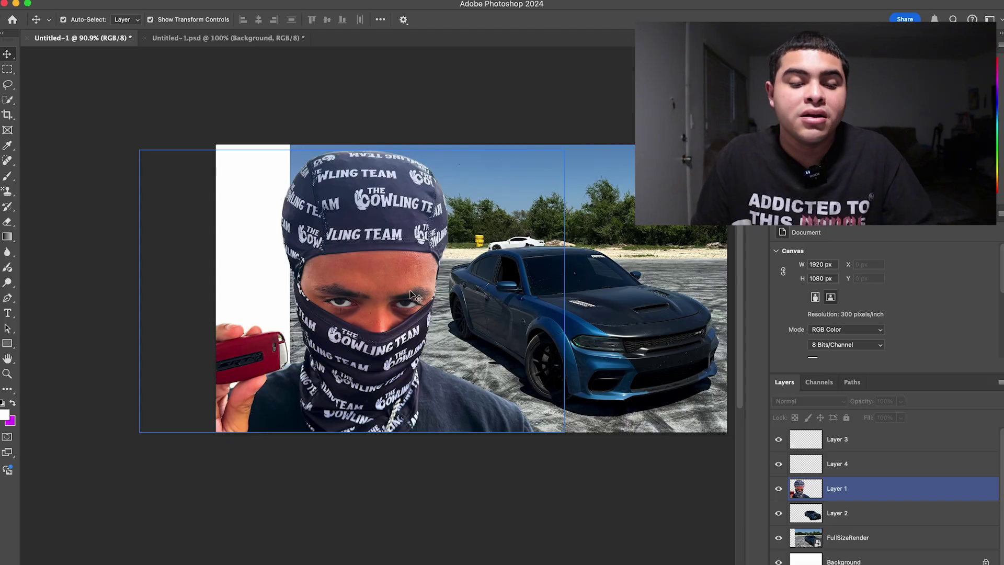
{"action": "scroll", "coordinate": [478, 328], "scroll_direction": "right", "scroll_amount": 5}
{"action": "left_click", "coordinate": [478, 328]}
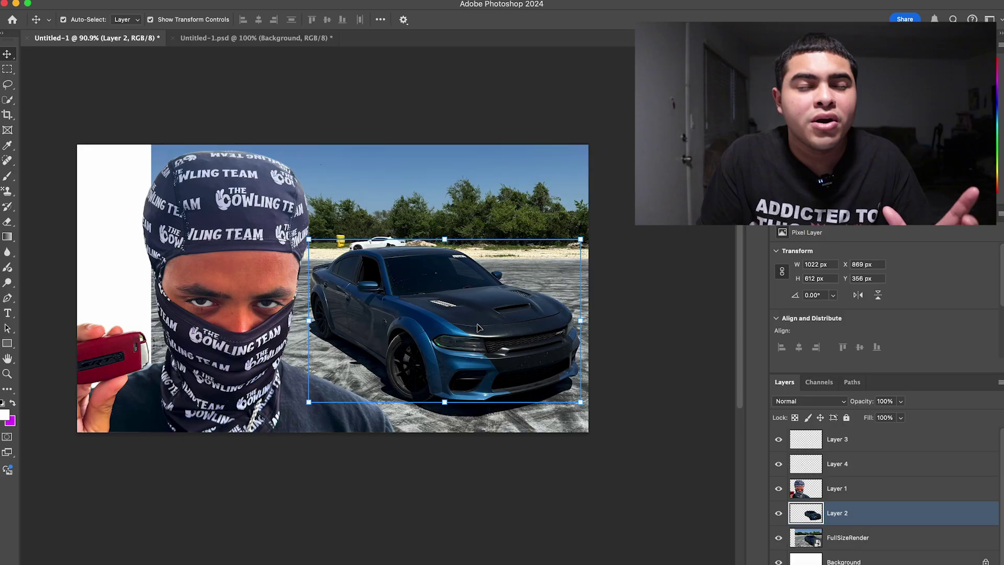
{"action": "left_click", "coordinate": [244, 285], "text": "shift"}
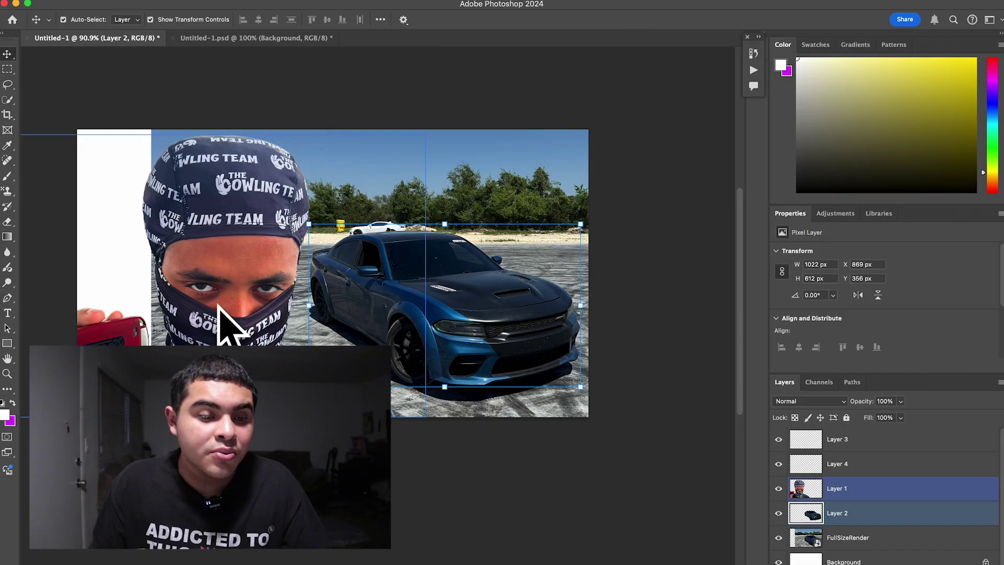
{"action": "left_click", "coordinate": [222, 317], "text": "shift"}
{"action": "left_click", "coordinate": [281, 0]}
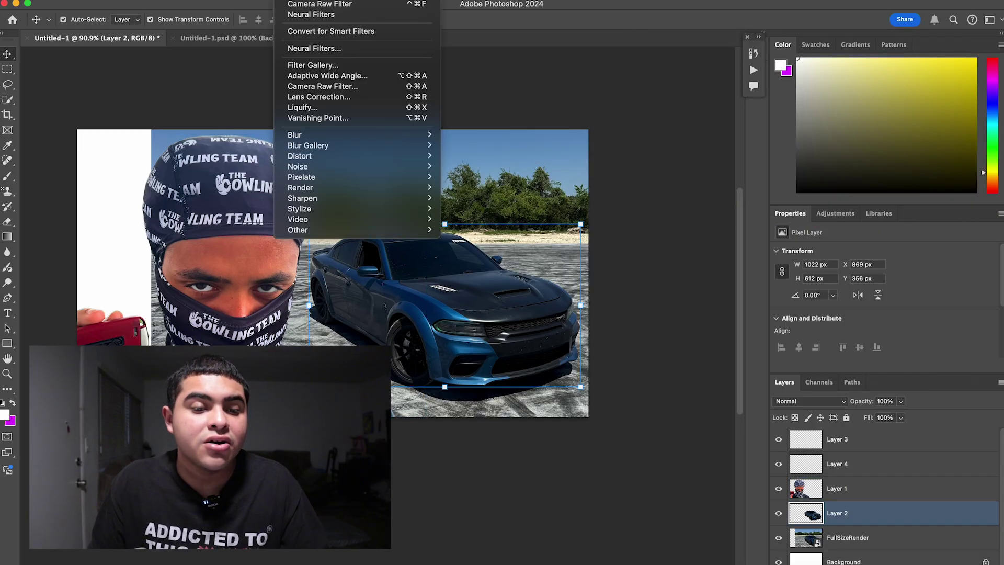
{"action": "left_click", "coordinate": [318, 91]}
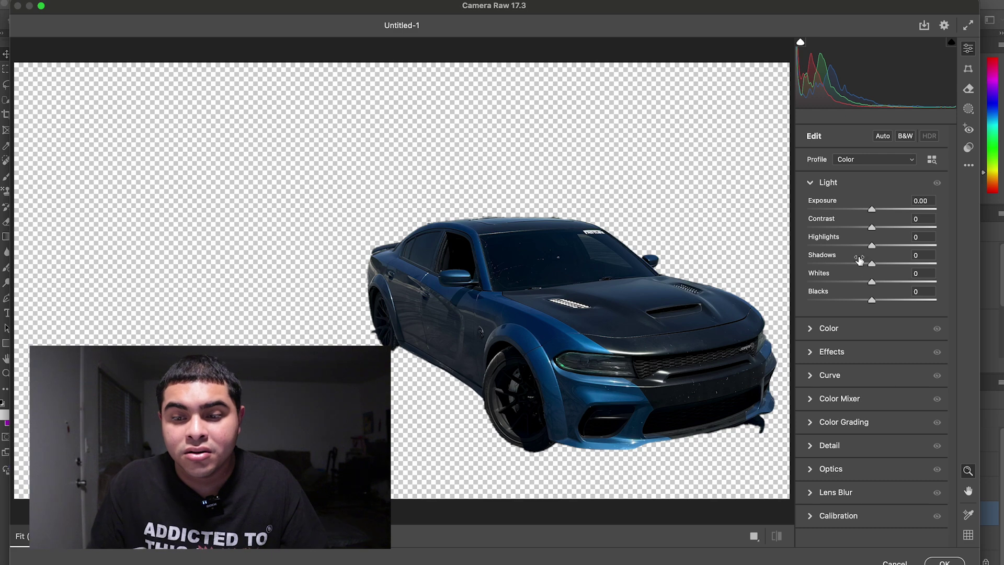
Set the car's Exposure to +1.55 and Contrast to +22, raise its Saturation, and apply the Camera Raw adjustments.
{"action": "left_click_drag", "start_coordinate": [883, 209], "coordinate": [887, 228]}
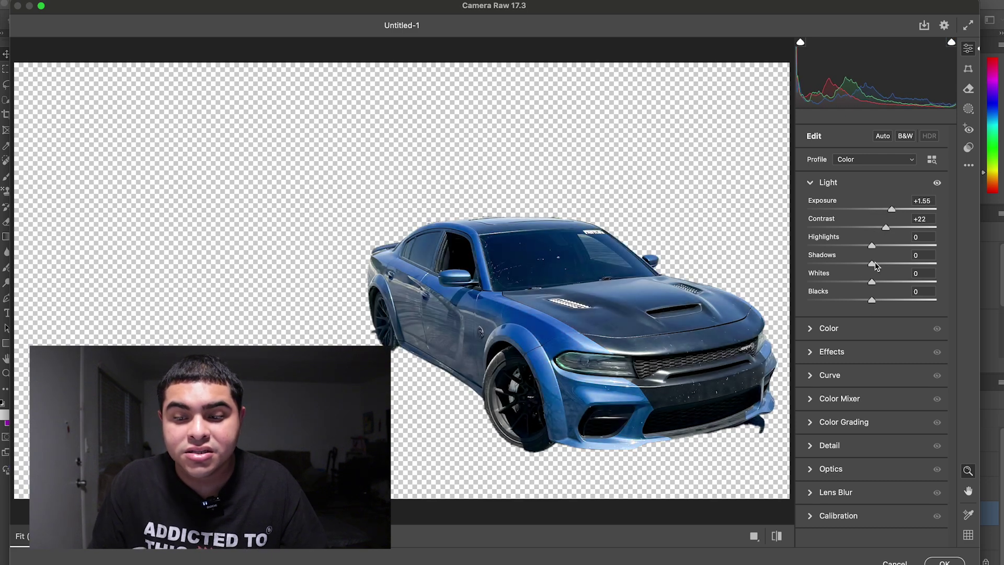
{"action": "left_click", "coordinate": [829, 328]}
{"action": "left_click_drag", "start_coordinate": [871, 306], "coordinate": [908, 307]}
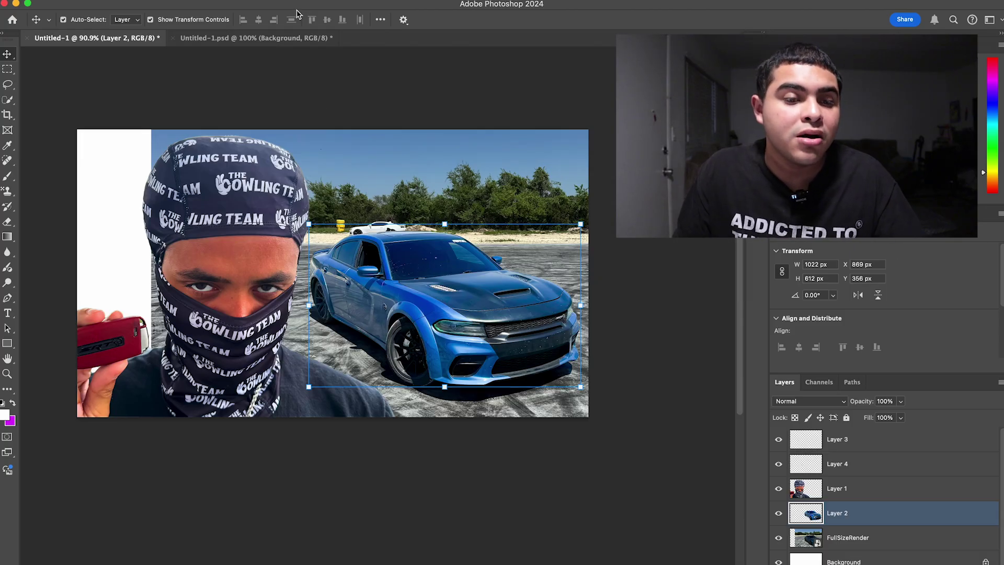
Reopen the car layer in the Camera Raw Filter, set Texture to +57, and apply the adjustment.
{"action": "left_click", "coordinate": [297, 0]}
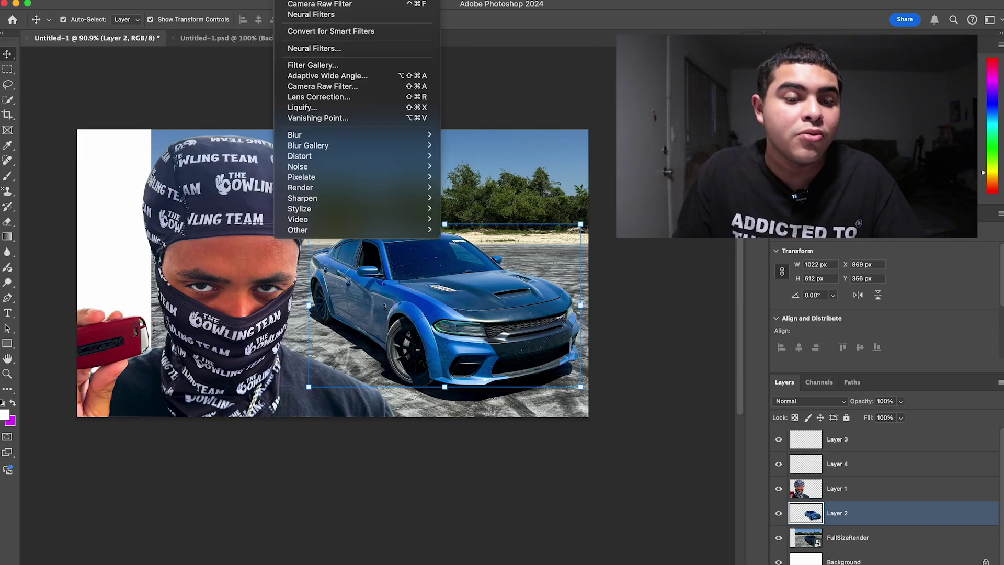
{"action": "left_click", "coordinate": [309, 87]}
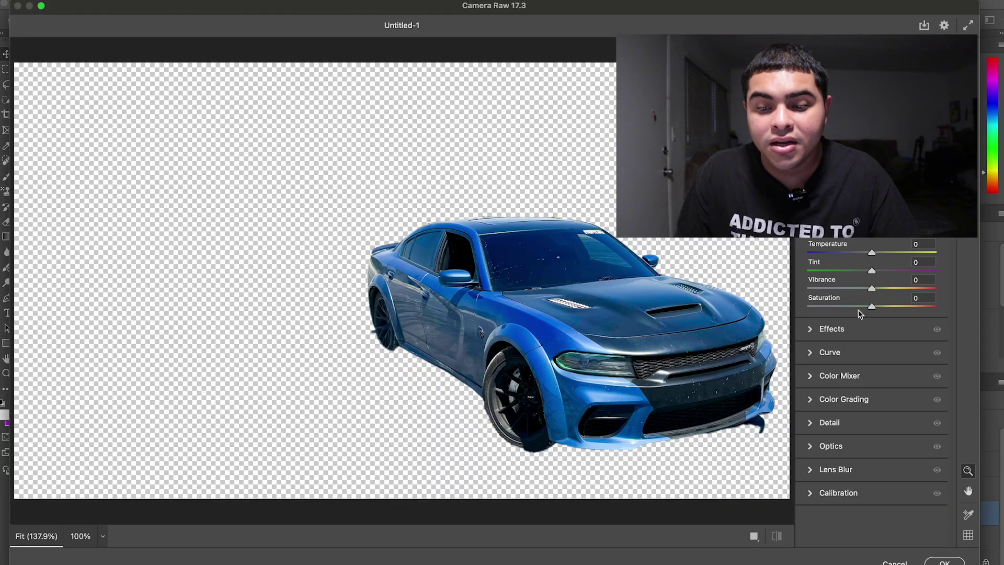
{"action": "left_click_drag", "start_coordinate": [898, 256], "coordinate": [910, 255]}
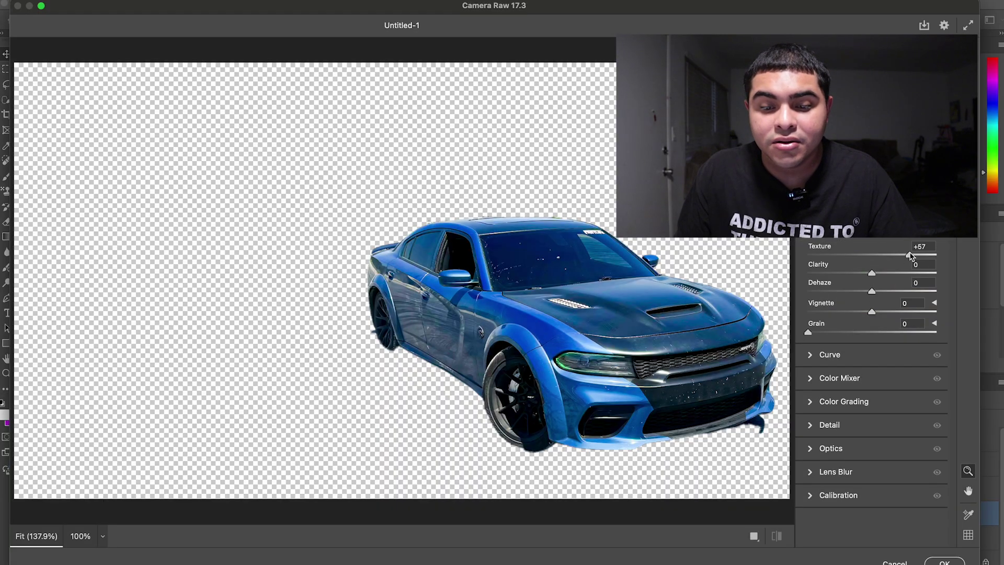
{"action": "left_click", "coordinate": [944, 561]}
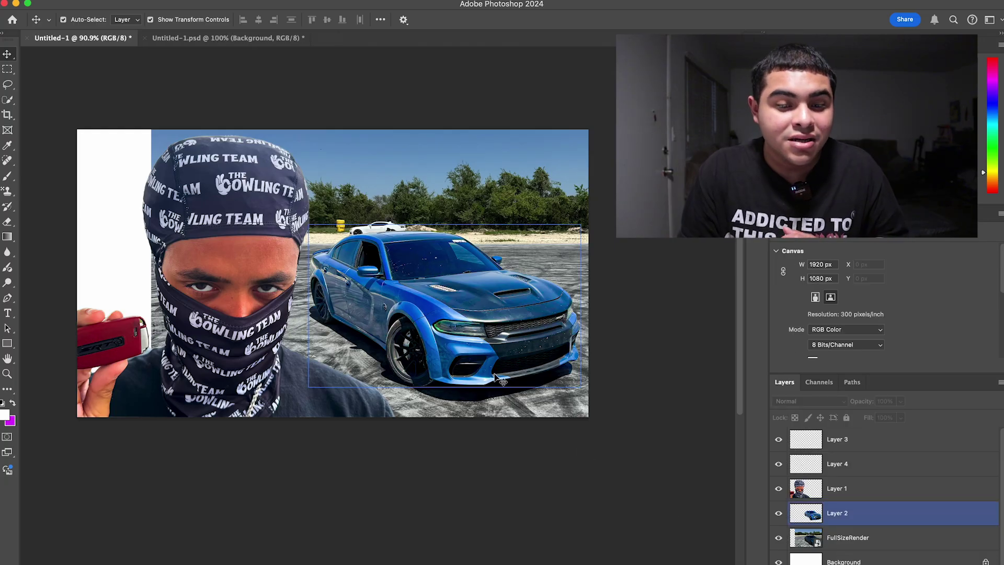
Select the FullSizeRender background photo layer and hide the masked man's layer, Layer 1.
{"action": "left_click", "coordinate": [435, 180]}
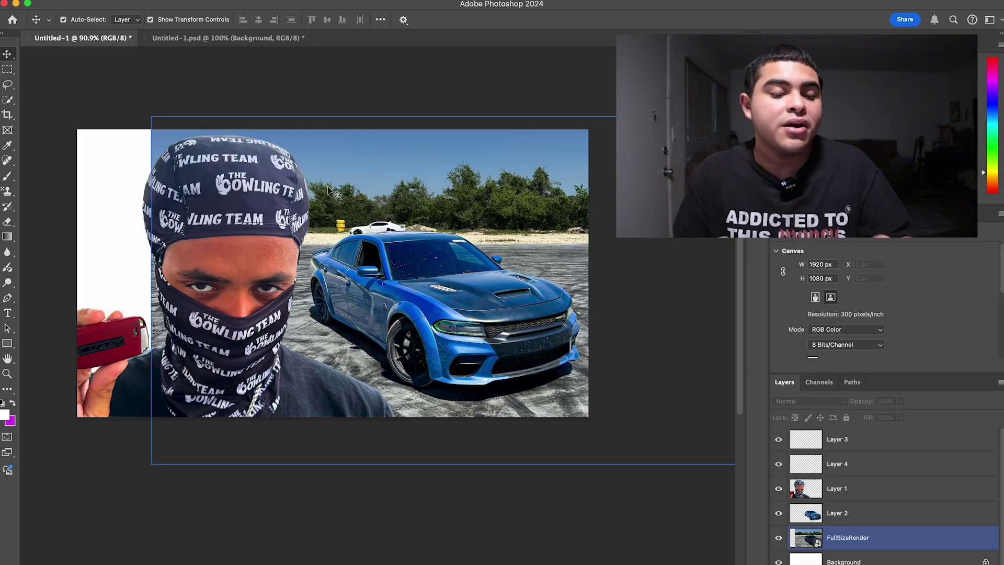
{"action": "left_click", "coordinate": [251, 258]}
{"action": "left_click", "coordinate": [334, 343]}
{"action": "left_click", "coordinate": [8, 72]}
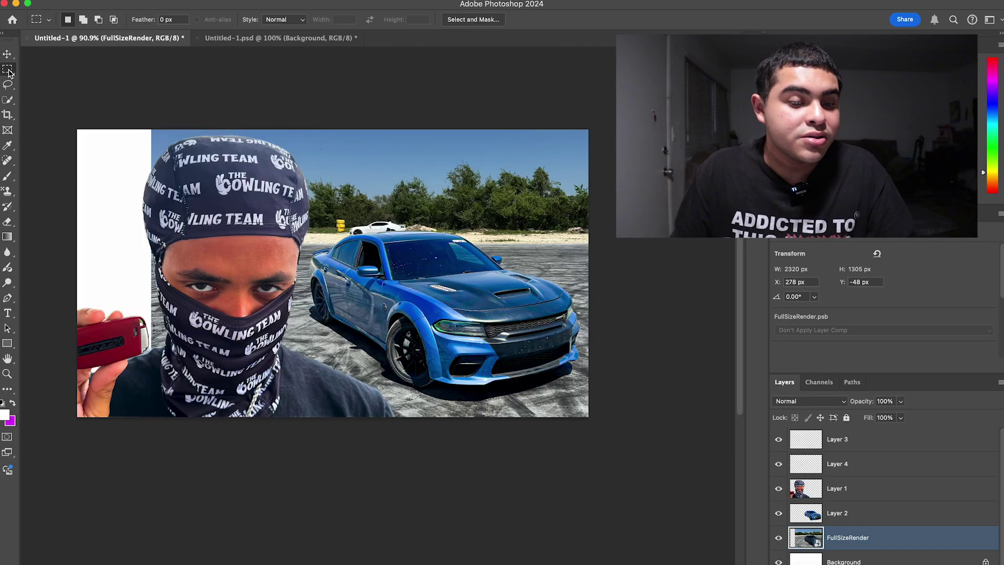
{"action": "left_click", "coordinate": [778, 488]}
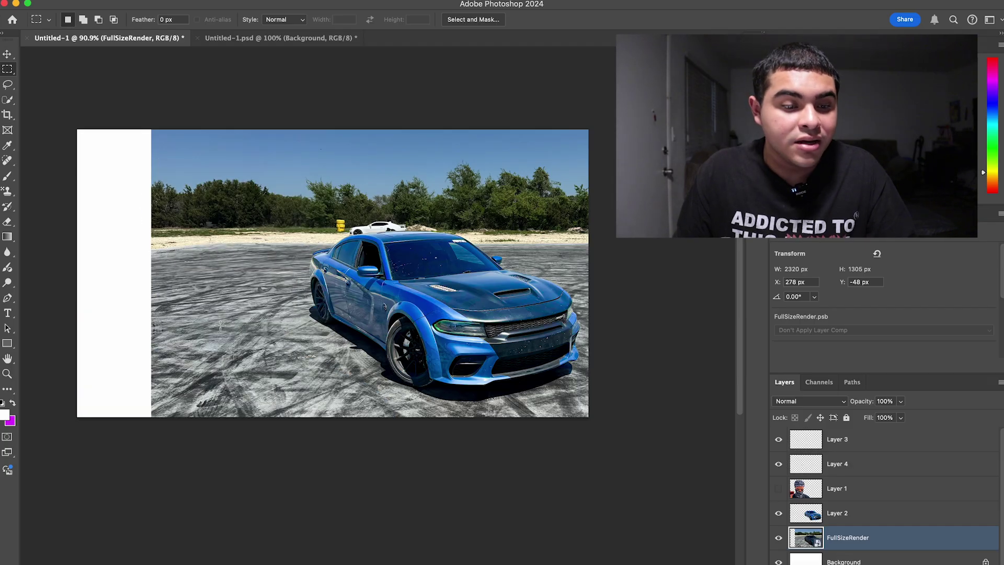
Select a rectangular area of the pavement along the photo's left edge with the Rectangular Marquee, reaching down to the canvas bottom.
{"action": "left_click_drag", "start_coordinate": [146, 249], "coordinate": [258, 275]}
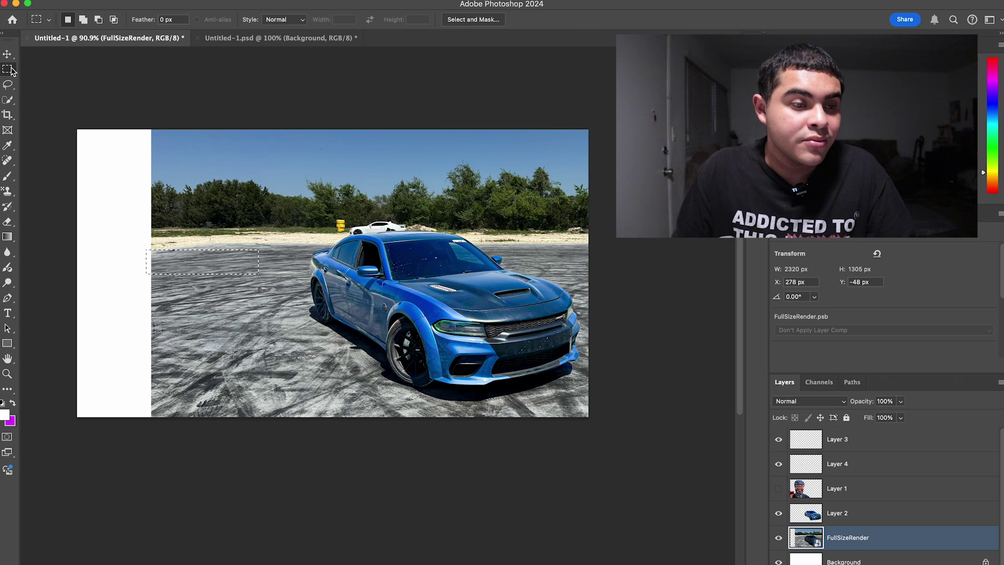
{"action": "right_click", "coordinate": [9, 70]}
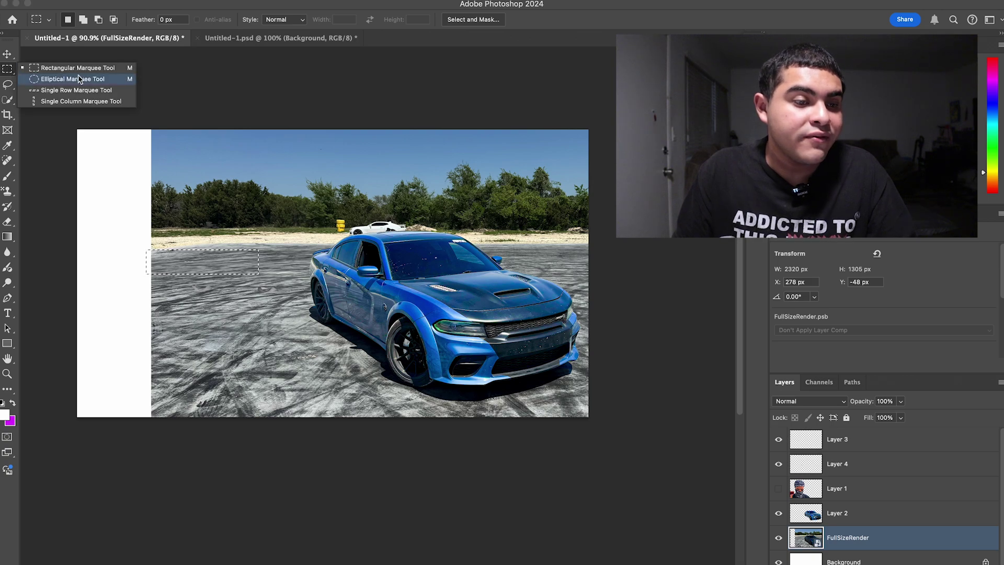
{"action": "left_click", "coordinate": [10, 69]}
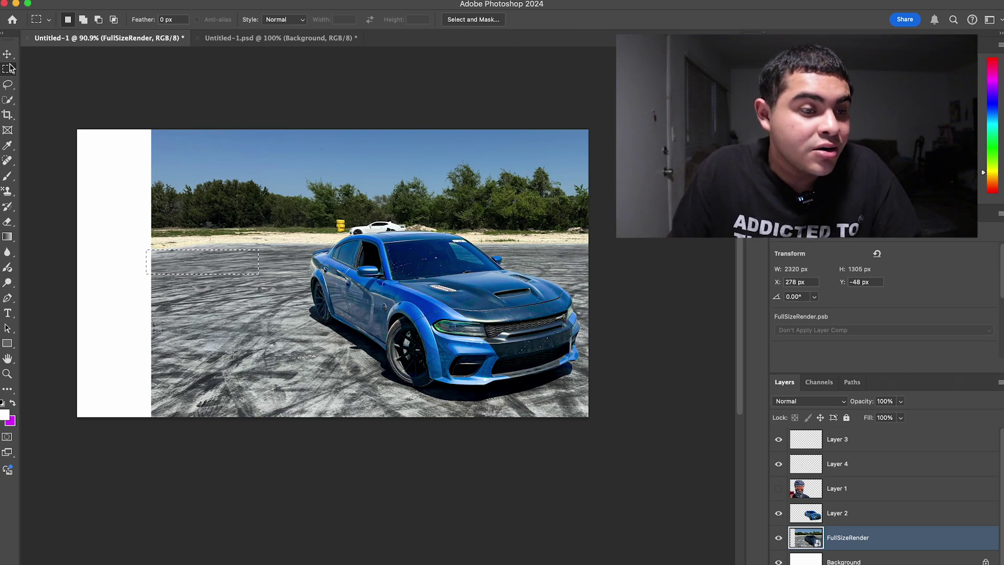
{"action": "left_click_drag", "start_coordinate": [147, 251], "coordinate": [282, 438]}
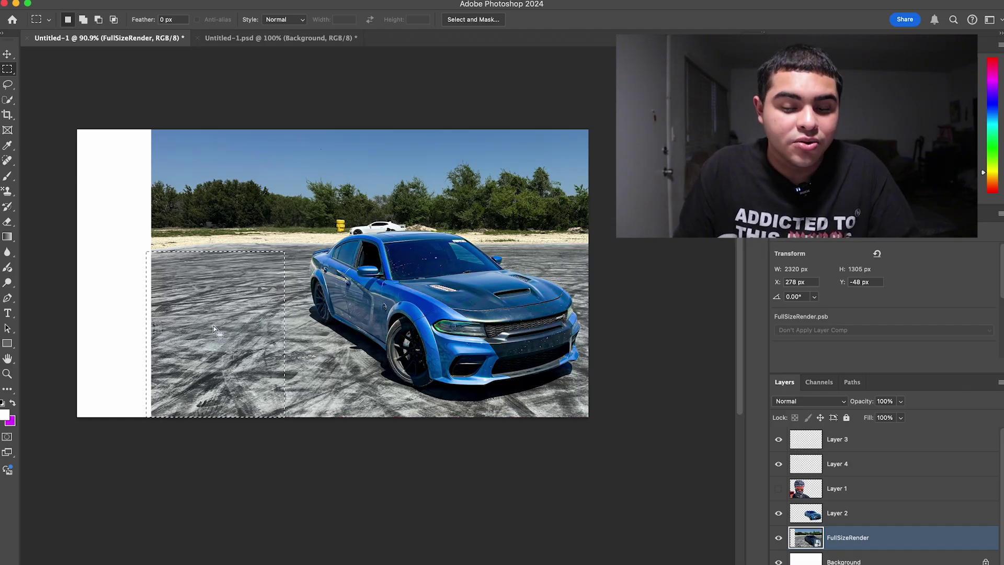
Copy the selected pavement to a new layer and move it left over the white gap beside the photo.
{"action": "key", "text": "super+j"}
{"action": "key", "text": "v"}
{"action": "left_click_drag", "start_coordinate": [213, 329], "coordinate": [118, 325]}
{"action": "left_click", "coordinate": [784, 525]}
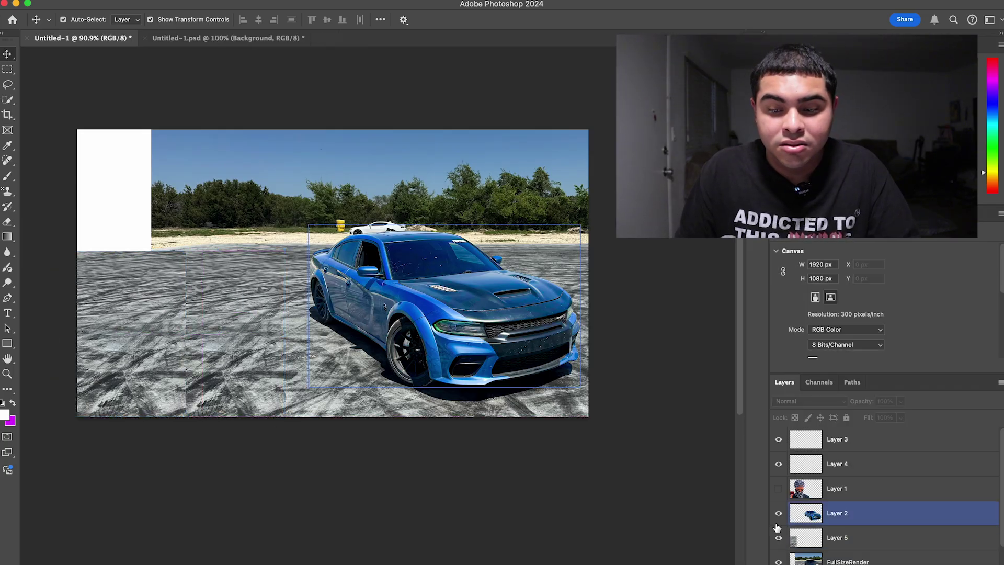
Show the masked man's layer again and select the copied pavement patch on Layer 5.
{"action": "left_click", "coordinate": [778, 488]}
{"action": "left_click", "coordinate": [774, 488]}
{"action": "left_click", "coordinate": [141, 277]}
{"action": "left_click", "coordinate": [133, 288]}
{"action": "left_click", "coordinate": [115, 280]}
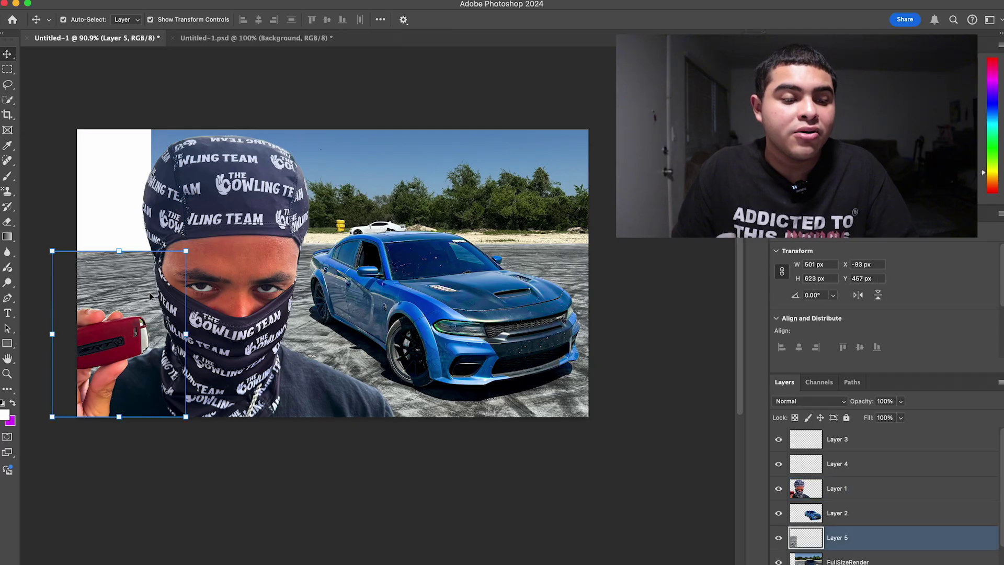
Hide the pavement patch on Layer 5 and show it again to compare the canvas with and without it.
{"action": "left_click", "coordinate": [779, 539]}
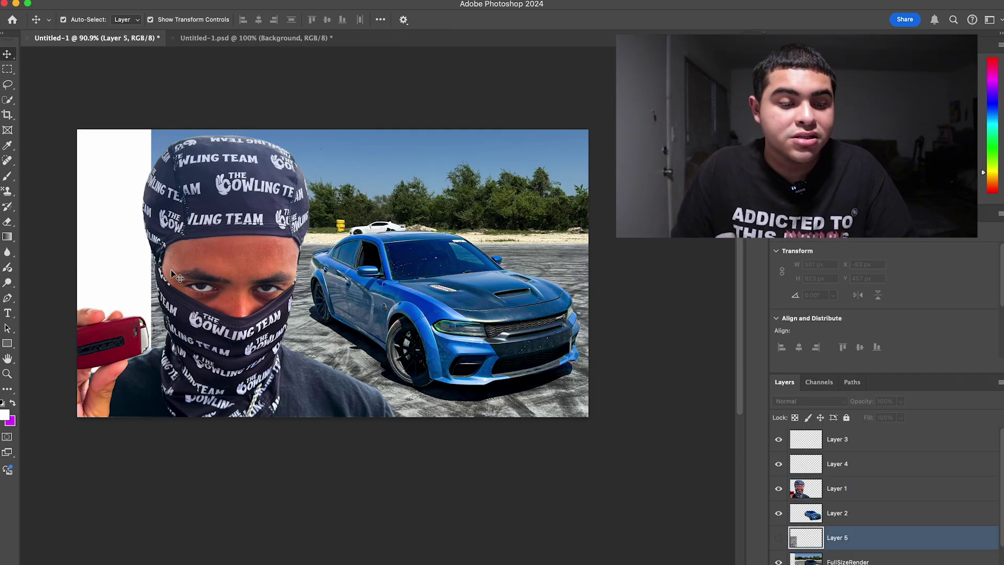
{"action": "left_click", "coordinate": [296, 316]}
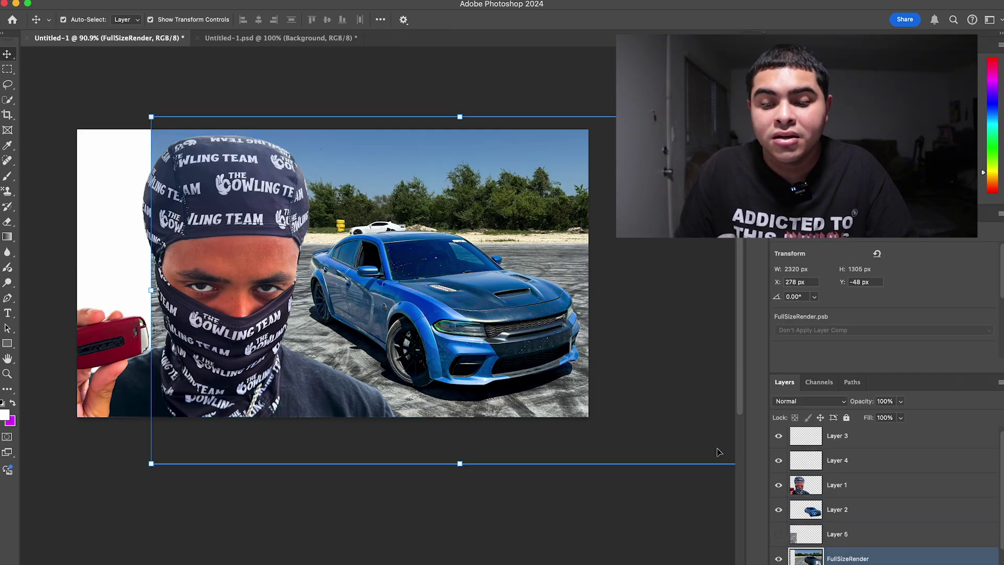
{"action": "left_click", "coordinate": [778, 534]}
{"action": "left_click", "coordinate": [580, 499]}
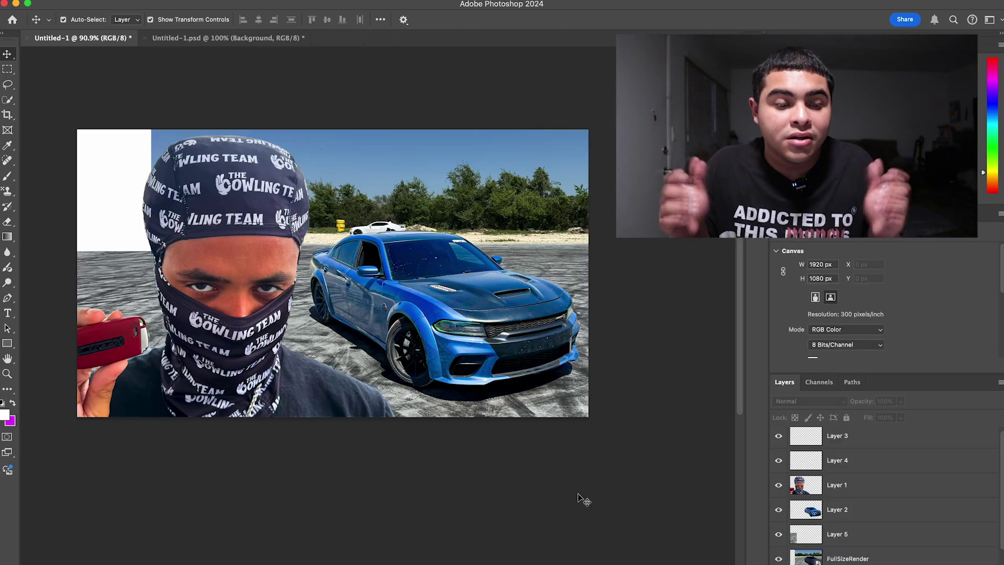
Select the background photo layer and draw a closed Pen path around the sky and trees above the pavement.
{"action": "left_click", "coordinate": [533, 417]}
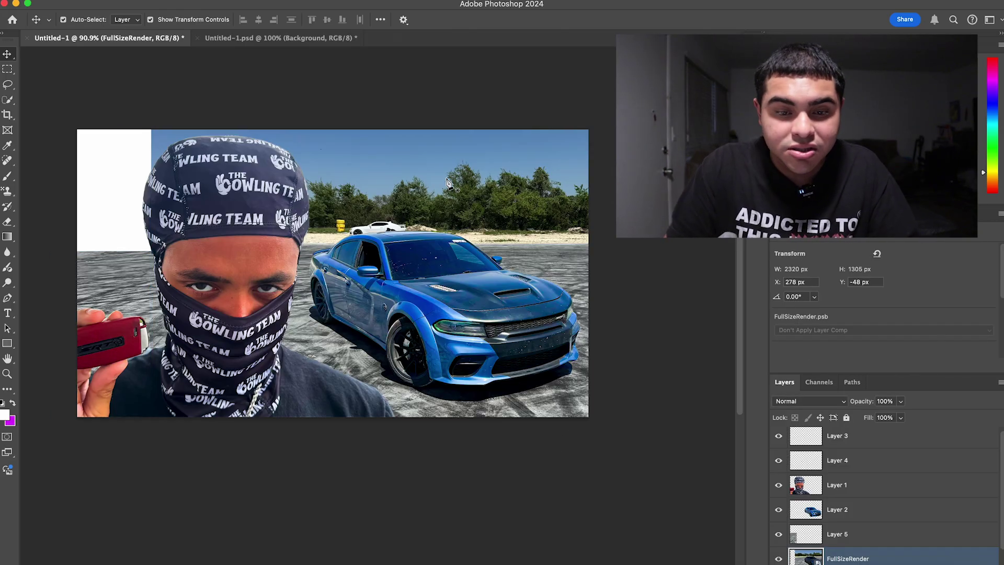
{"action": "key", "text": "p"}
{"action": "left_click", "coordinate": [591, 233]}
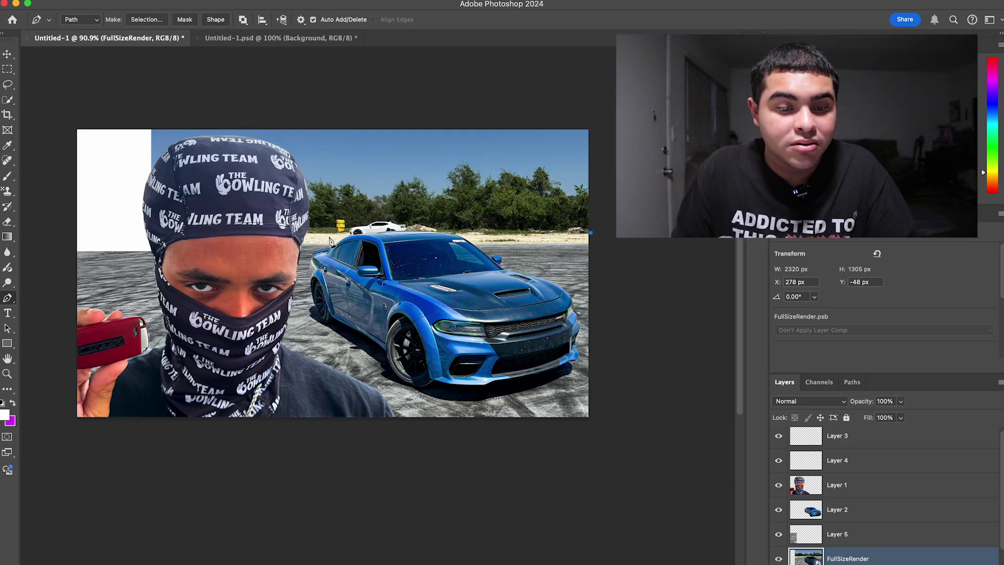
{"action": "left_click", "coordinate": [156, 229]}
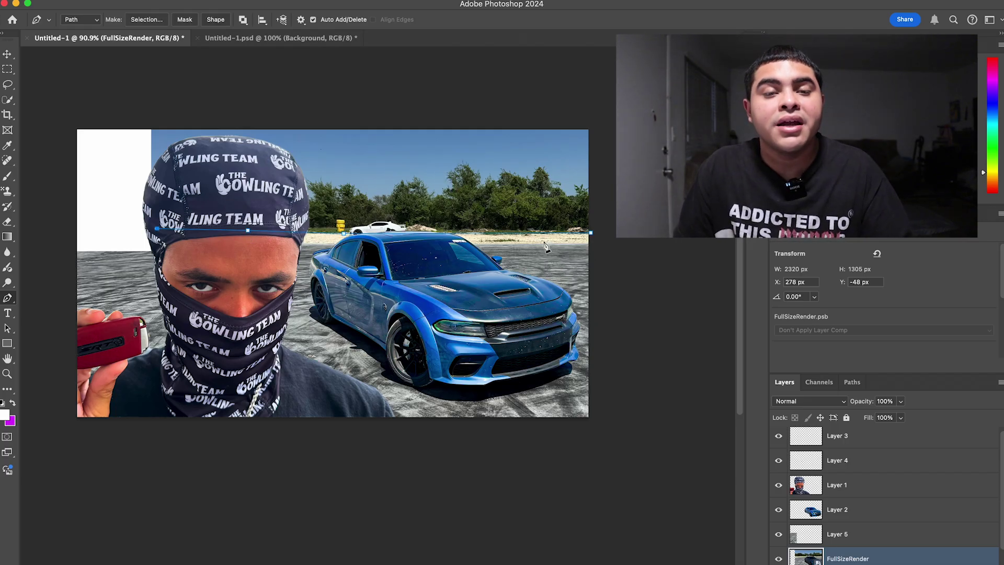
{"action": "left_click", "coordinate": [144, 93]}
{"action": "left_click", "coordinate": [326, 89]}
{"action": "left_click", "coordinate": [586, 69]}
{"action": "left_click", "coordinate": [591, 86]}
{"action": "left_click", "coordinate": [602, 94]}
{"action": "left_click", "coordinate": [611, 102]}
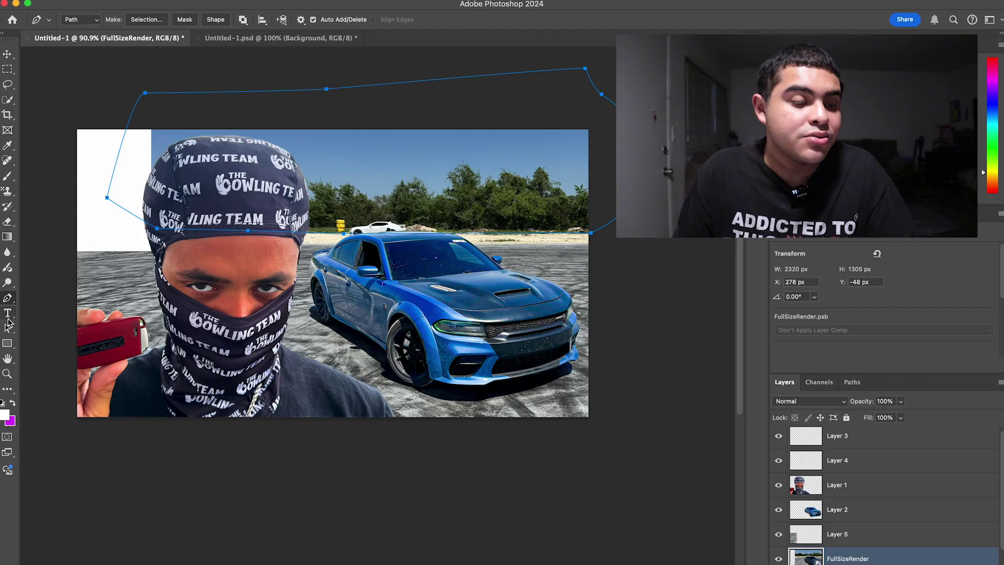
Convert the path around the sky and trees into a selection.
{"action": "right_click", "coordinate": [487, 148]}
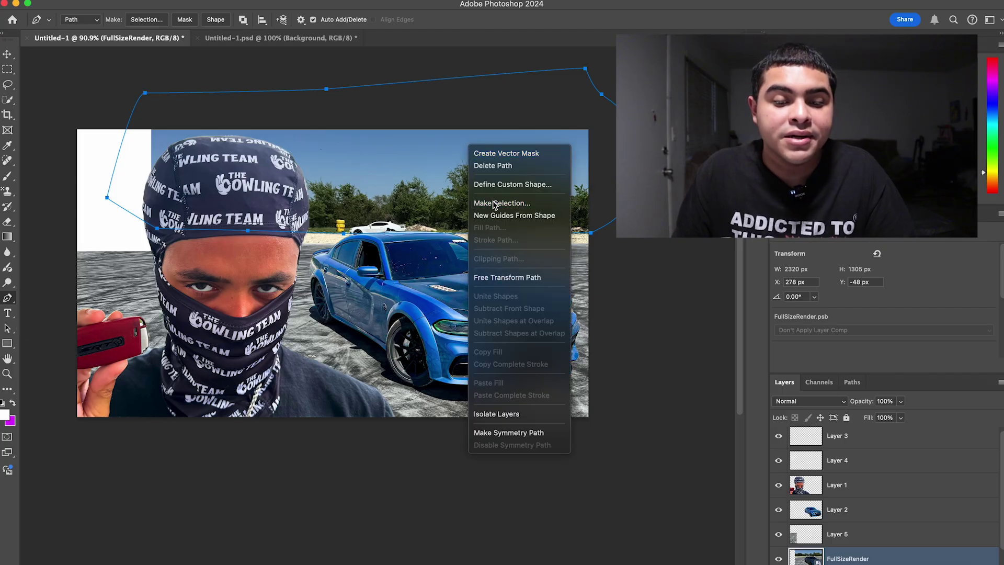
{"action": "left_click", "coordinate": [493, 200]}
{"action": "left_click", "coordinate": [567, 236]}
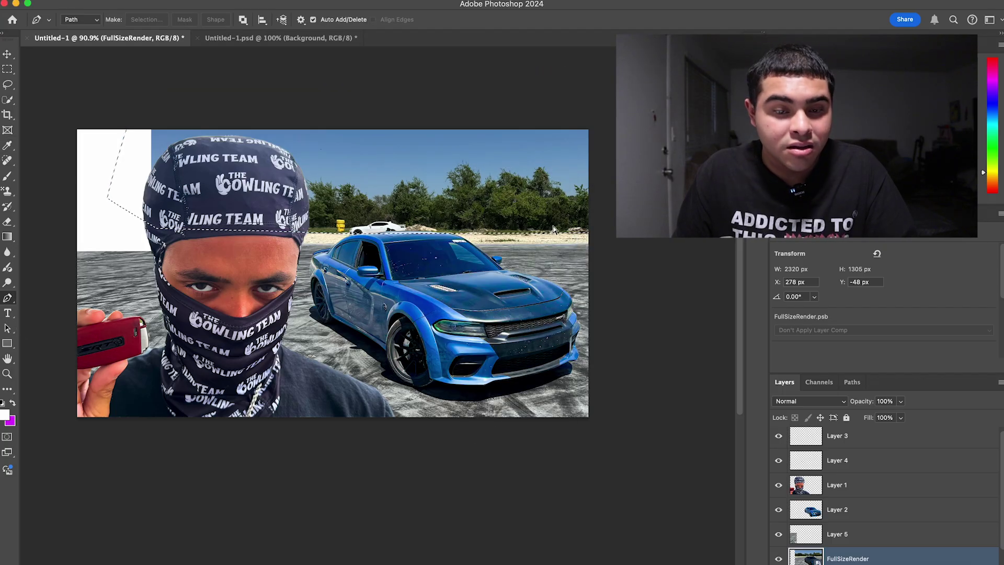
Rasterize the FullSizeRender layer, delete the selected sky and trees from it, and clear the selection.
{"action": "right_click", "coordinate": [816, 558]}
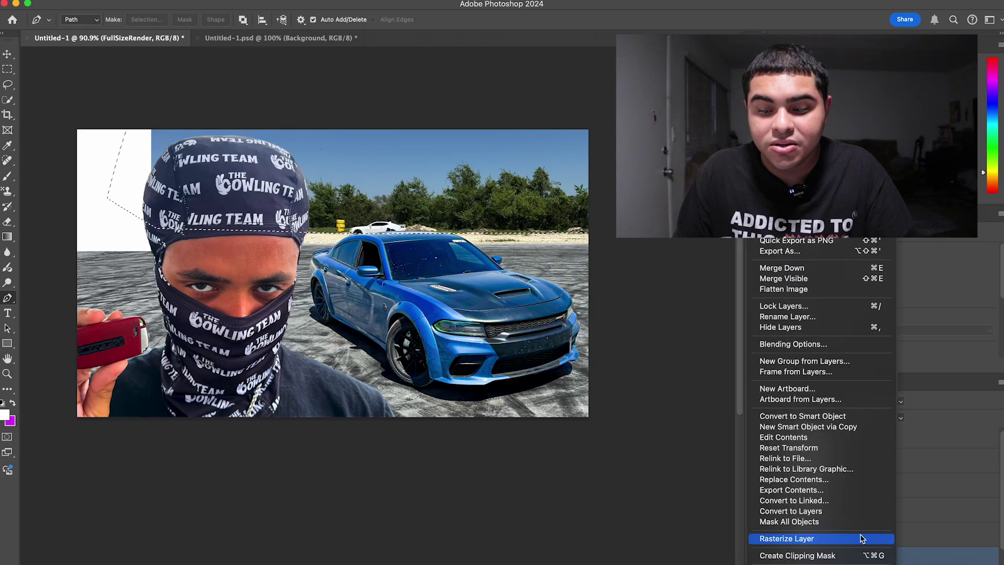
{"action": "left_click", "coordinate": [791, 538]}
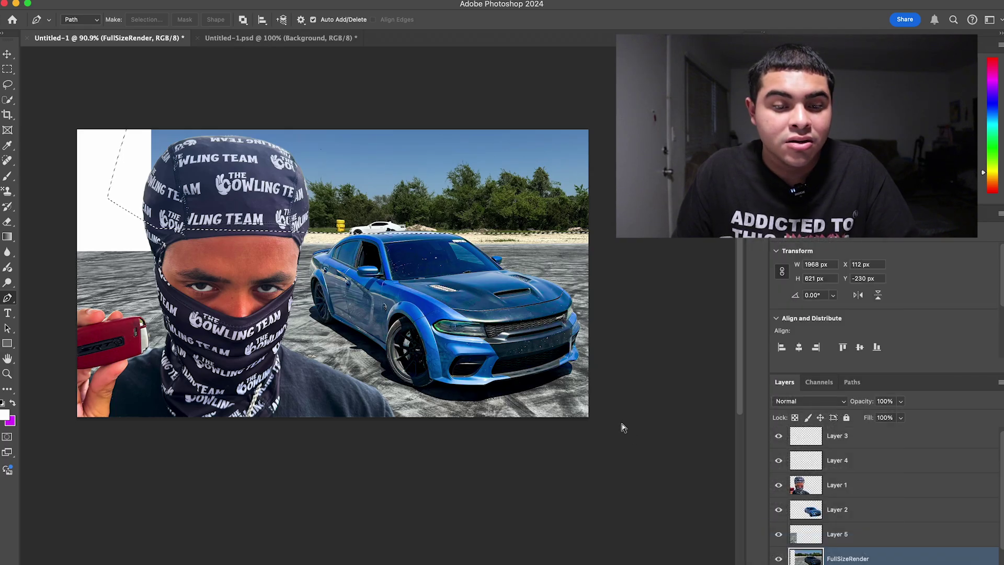
{"action": "key", "text": "BackSpace"}
{"action": "key", "text": "super+d"}
{"action": "key", "text": "v"}
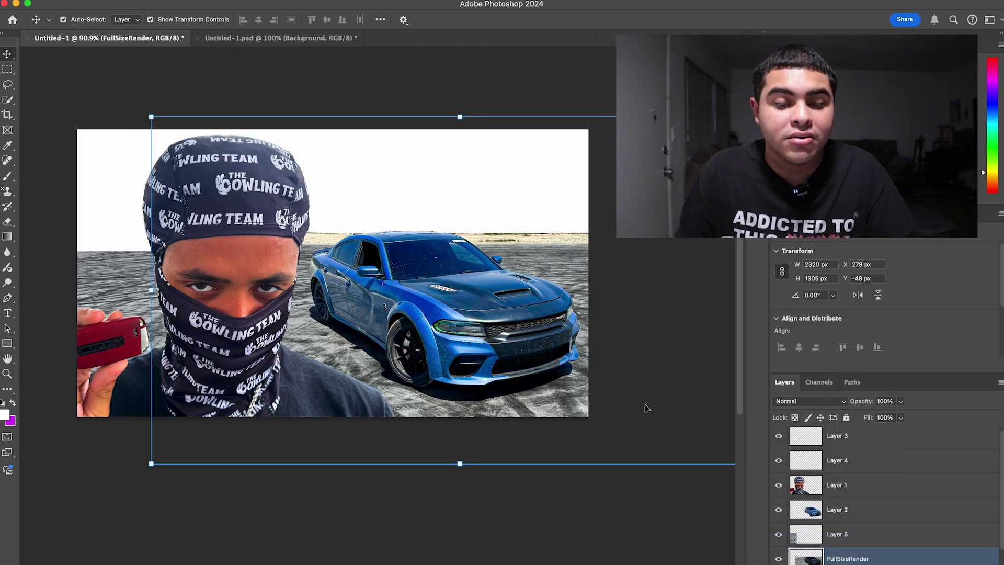
Switch to the web browser and search Google for "abandoned house".
{"action": "left_click", "coordinate": [645, 513]}
{"action": "left_click", "coordinate": [410, 265]}
{"action": "left_click", "coordinate": [511, 448]}
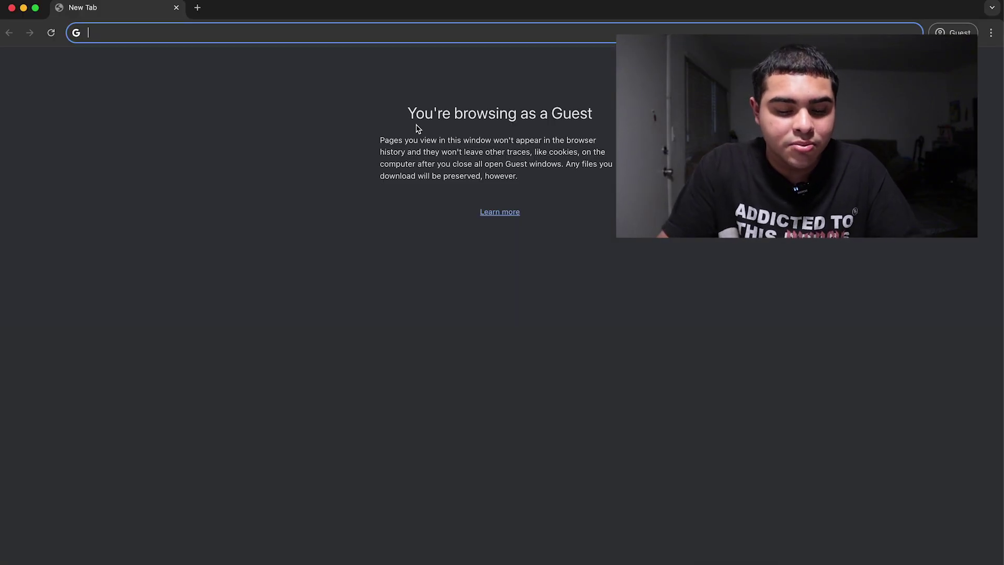
{"action": "type", "text": "aban"}
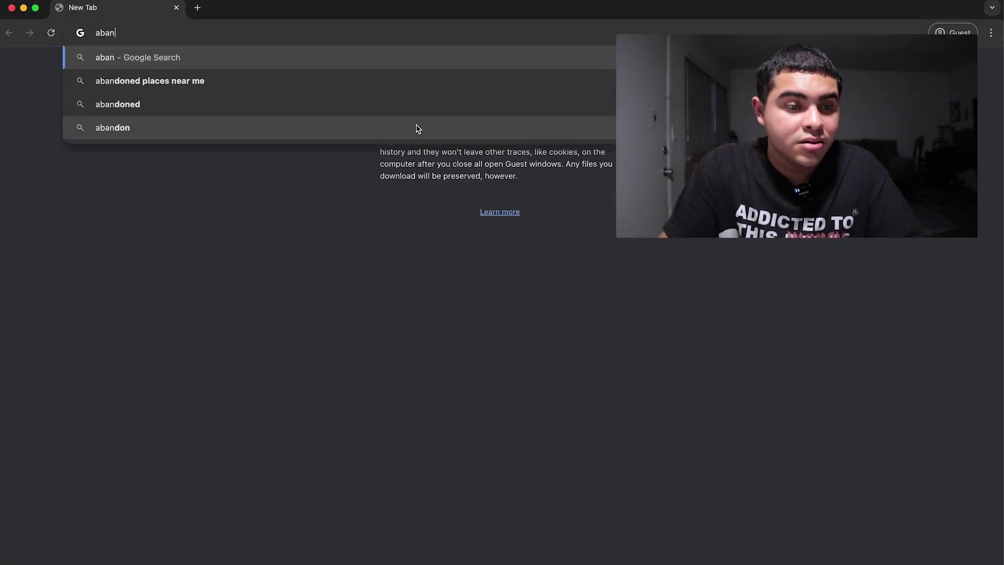
{"action": "left_click", "coordinate": [288, 105]}
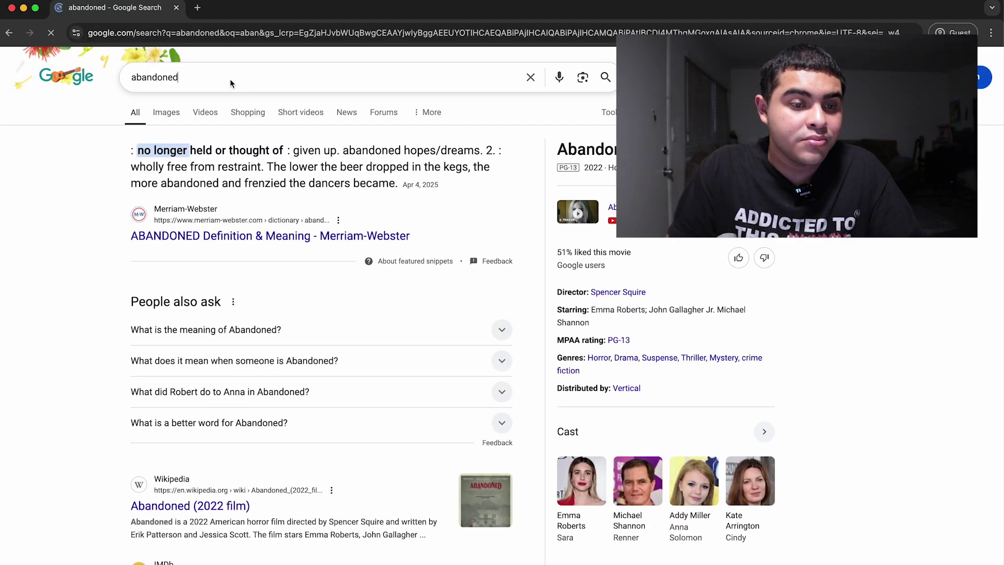
{"action": "left_click", "coordinate": [230, 81]}
{"action": "type", "text": "house"}
{"action": "key", "text": "Return"}
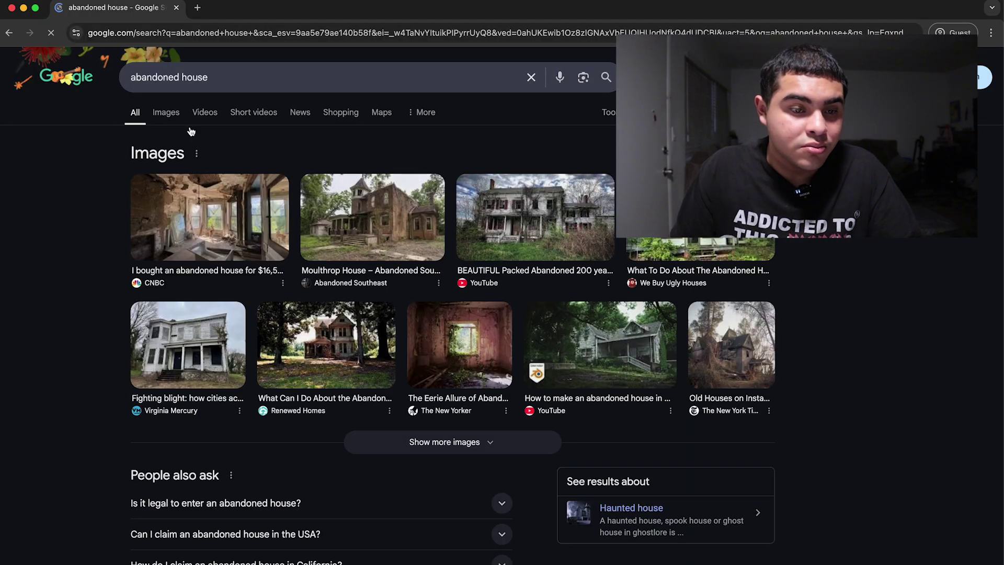
Browse the image results for the abandoned house search and copy the picture of the abandoned 200 year old mansion.
{"action": "left_click", "coordinate": [163, 115]}
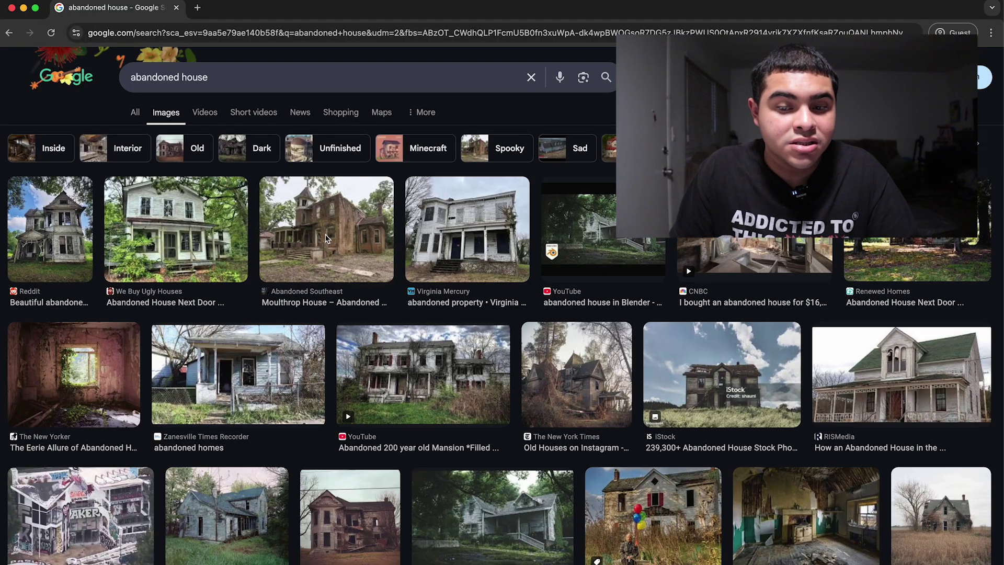
{"action": "scroll", "coordinate": [274, 237], "scroll_direction": "down", "scroll_amount": 1}
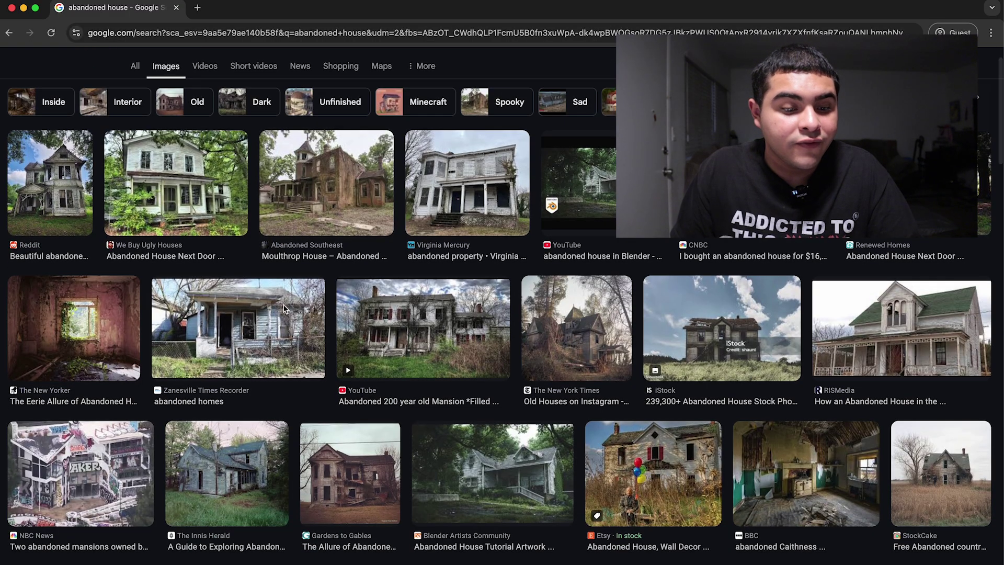
{"action": "left_click", "coordinate": [376, 314]}
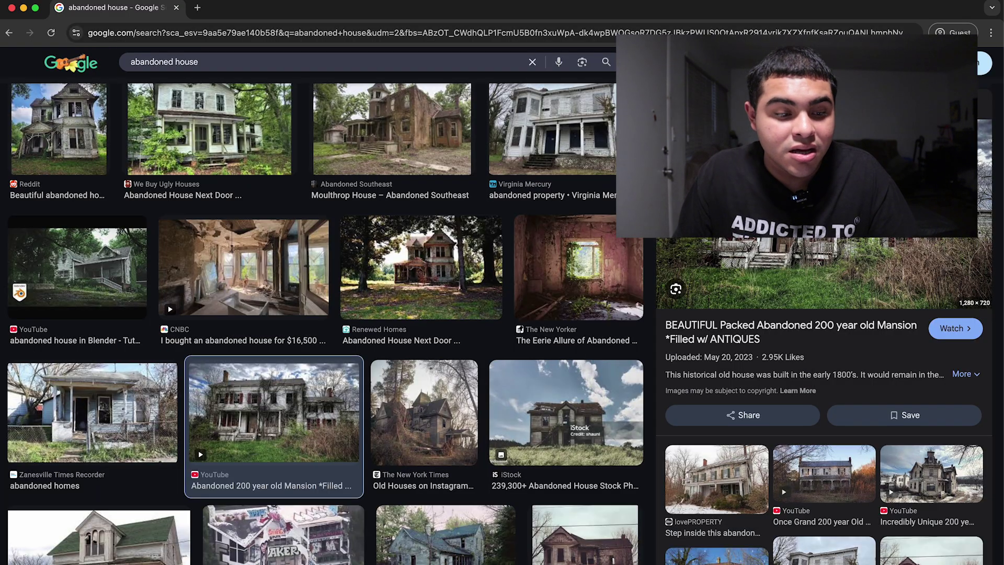
{"action": "right_click", "coordinate": [795, 213]}
{"action": "left_click", "coordinate": [817, 356]}
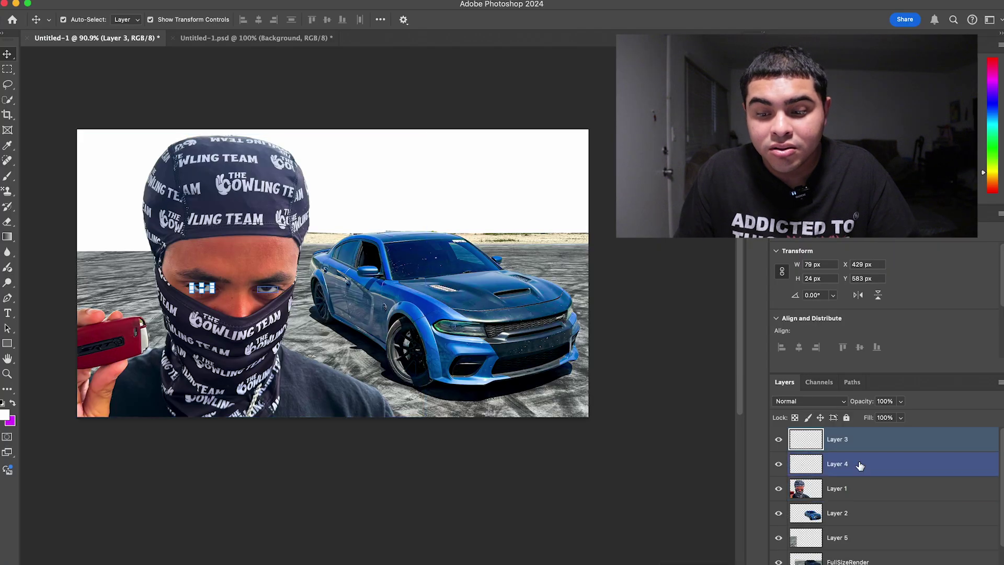
Back in Photoshop, paste the mansion picture directly above Layer 5 and position it behind the car at the canvas's upper right.
{"action": "left_click_drag", "start_coordinate": [858, 464], "coordinate": [876, 543]}
{"action": "key", "text": "super+v"}
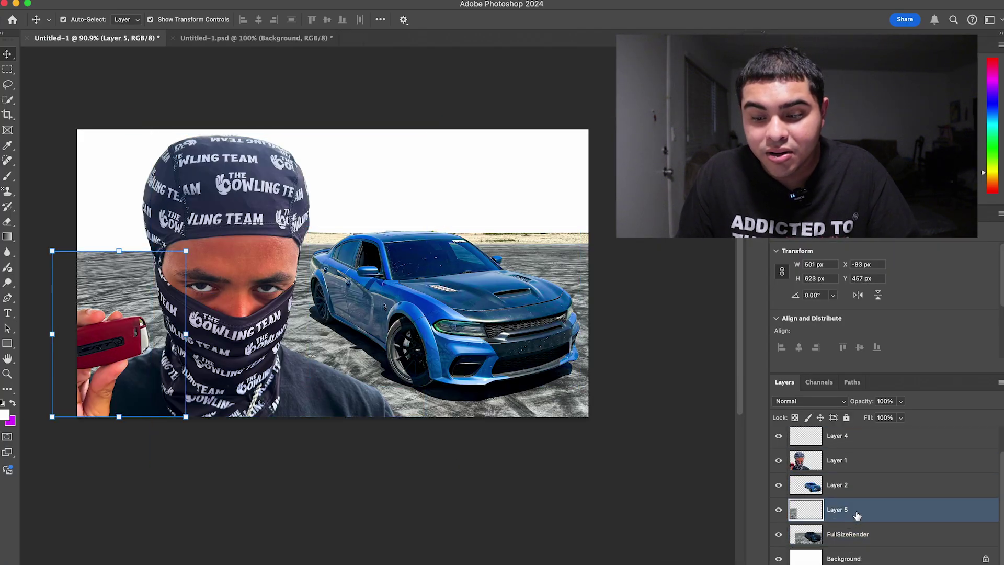
{"action": "left_click_drag", "start_coordinate": [444, 196], "coordinate": [550, 112]}
{"action": "left_click_drag", "start_coordinate": [512, 196], "coordinate": [512, 204]}
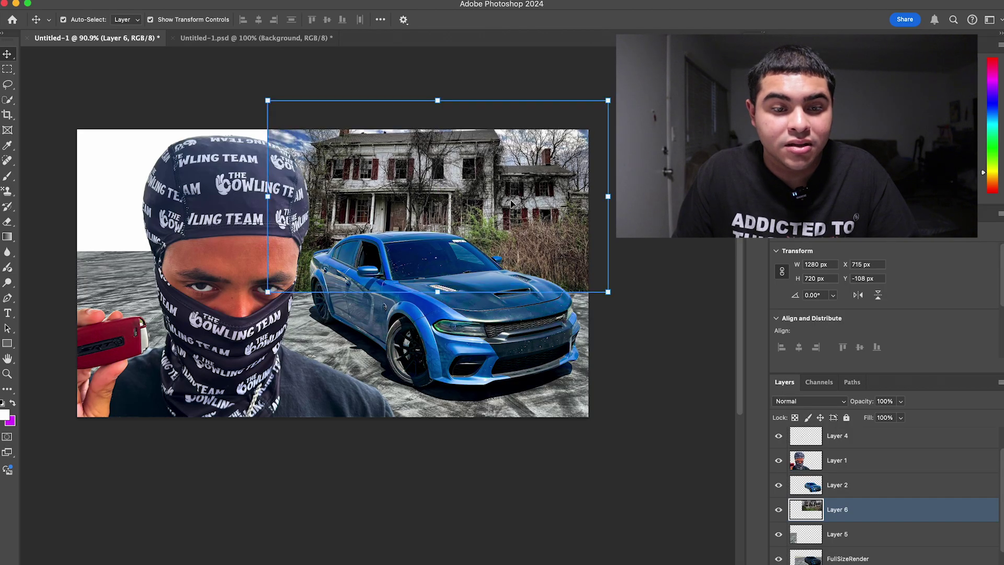
Erase the lower edges of the mansion picture on Layer 6 with a 185 px eraser at 0% hardness, blending it into the pavement.
{"action": "key", "text": "e"}
{"action": "right_click", "coordinate": [581, 240]}
{"action": "right_click", "coordinate": [527, 237]}
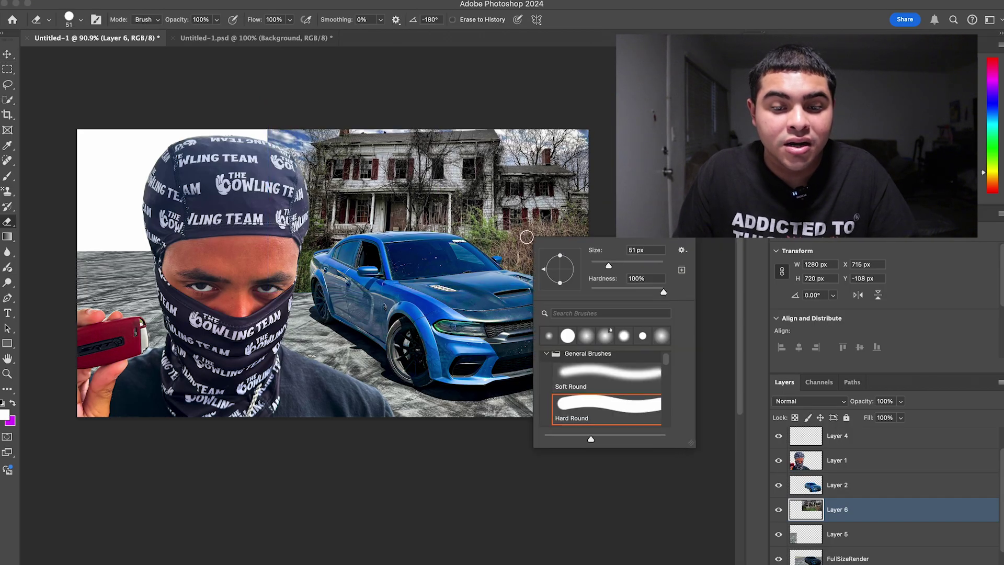
{"action": "key", "text": "Escape"}
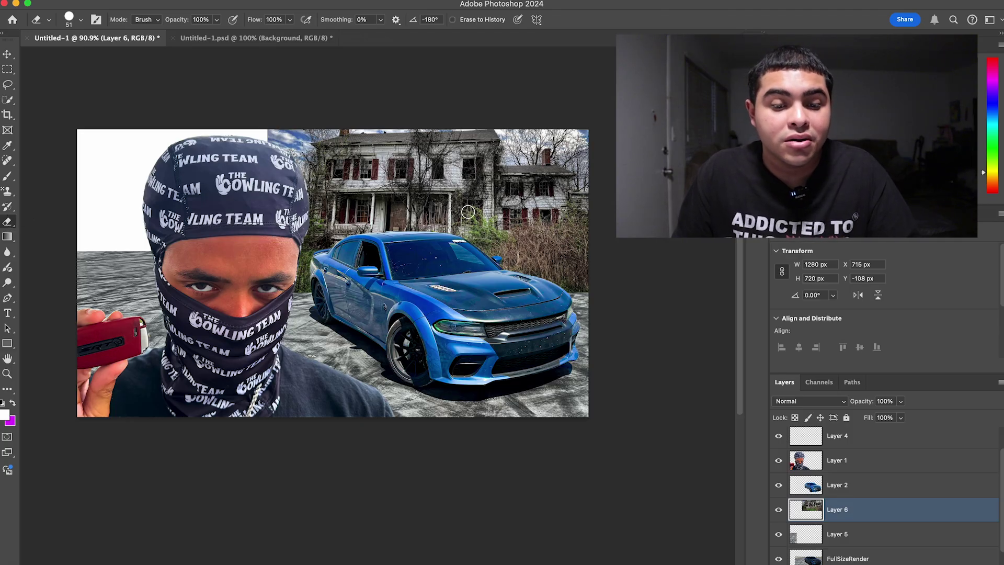
{"action": "right_click", "coordinate": [450, 226]}
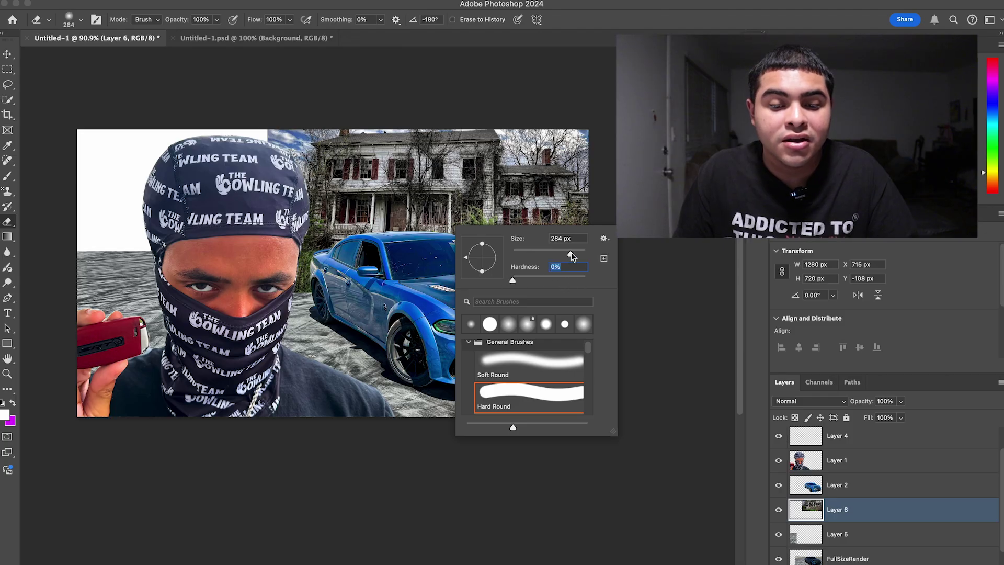
{"action": "left_click_drag", "start_coordinate": [579, 255], "coordinate": [577, 255]}
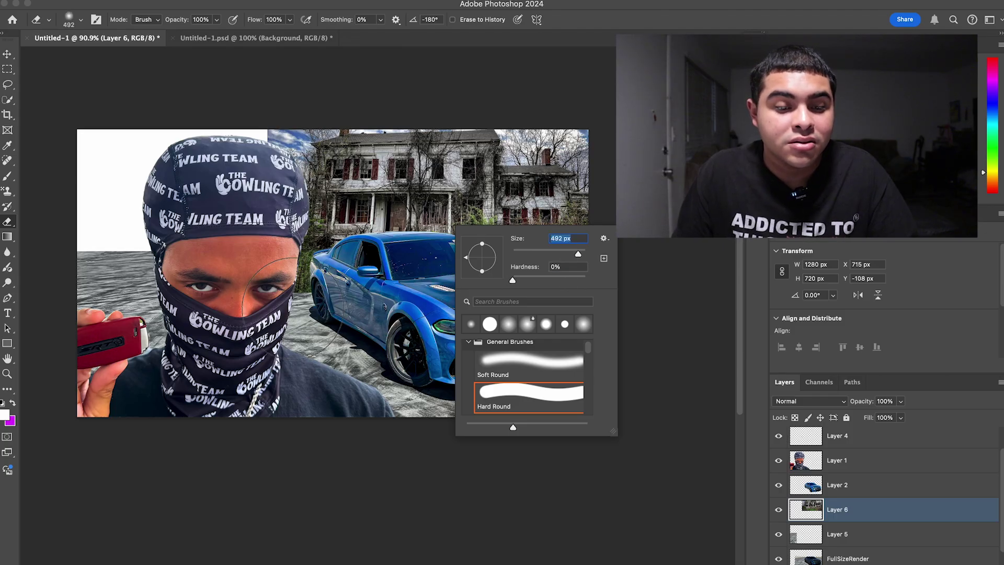
{"action": "left_click", "coordinate": [366, 322]}
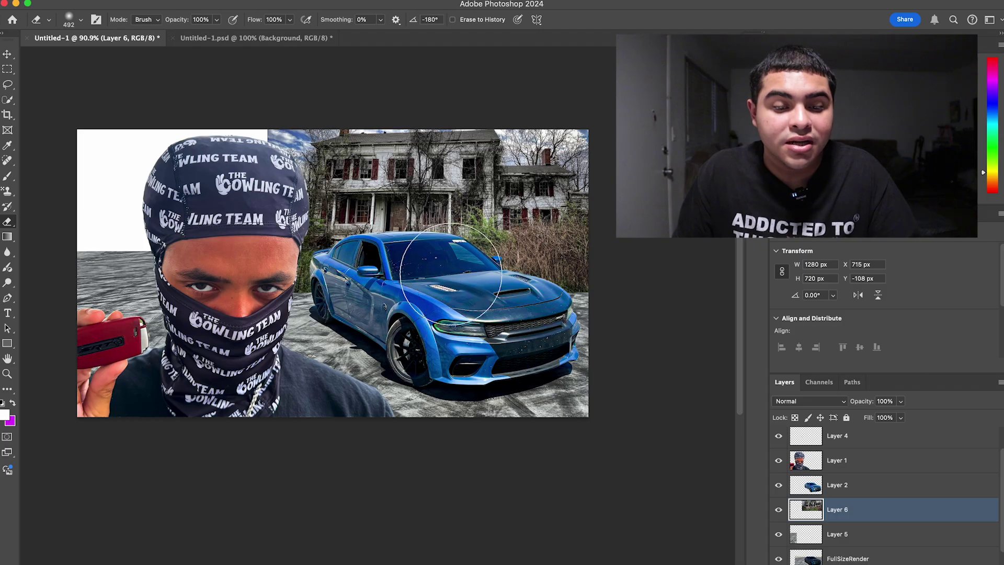
{"action": "right_click", "coordinate": [457, 275]}
{"action": "left_click", "coordinate": [314, 293]}
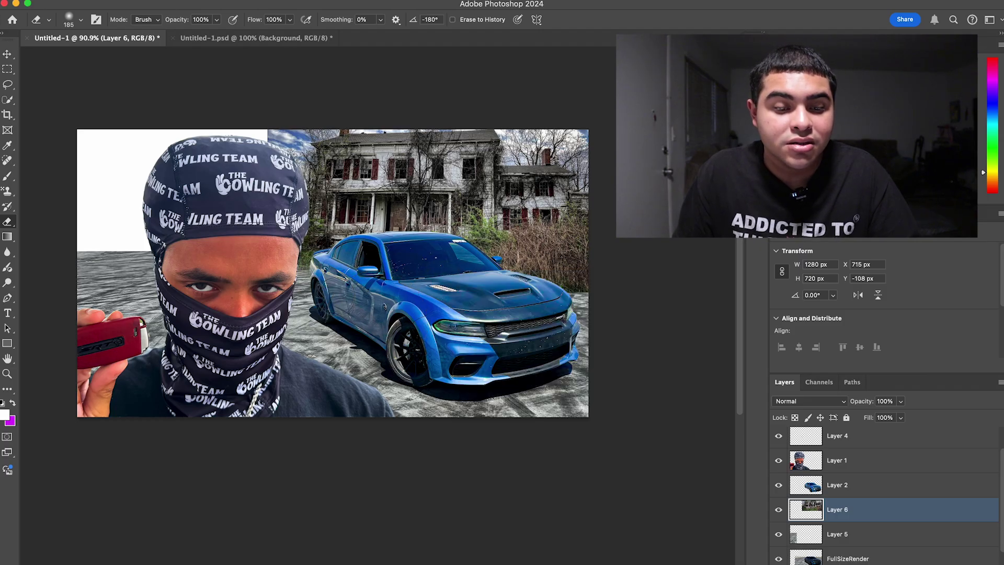
{"action": "mouse_move", "coordinate": [525, 297]}
{"action": "left_mouse_down"}
{"action": "mouse_move", "coordinate": [617, 294]}
{"action": "mouse_move", "coordinate": [565, 282]}
{"action": "mouse_move", "coordinate": [493, 285]}
{"action": "left_mouse_up"}
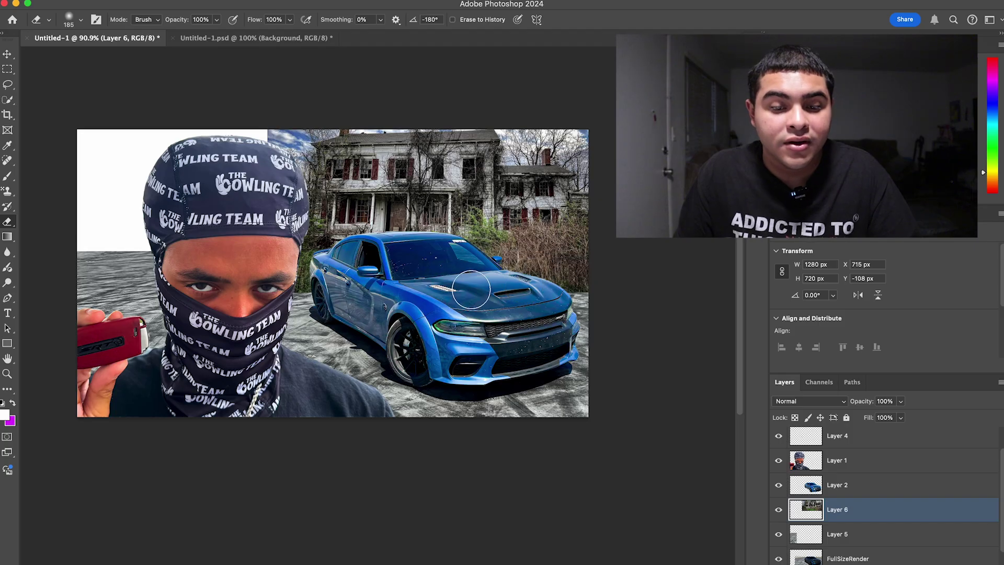
{"action": "left_click_drag", "start_coordinate": [288, 267], "coordinate": [339, 287]}
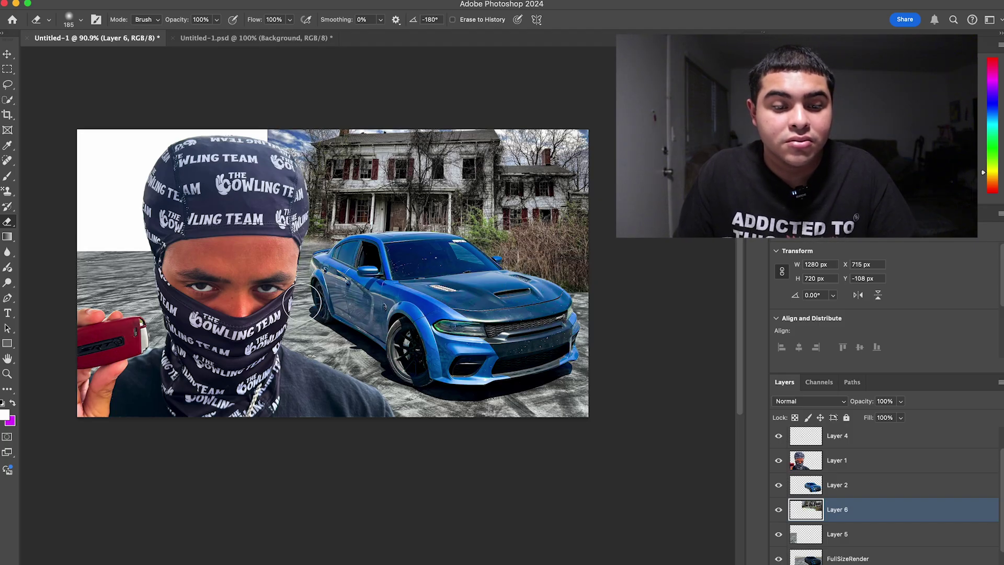
{"action": "key", "text": "v"}
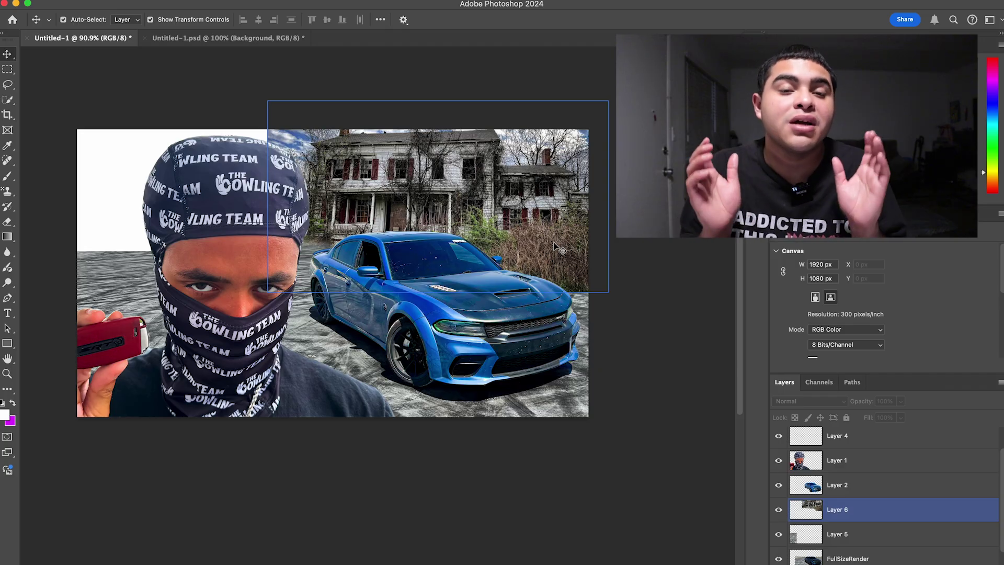
Select the mansion picture's layer, Layer 6, on the canvas.
{"action": "left_click", "coordinate": [556, 246]}
{"action": "left_click", "coordinate": [324, 309]}
{"action": "left_click", "coordinate": [459, 242]}
{"action": "left_click", "coordinate": [441, 340]}
{"action": "left_click", "coordinate": [365, 187]}
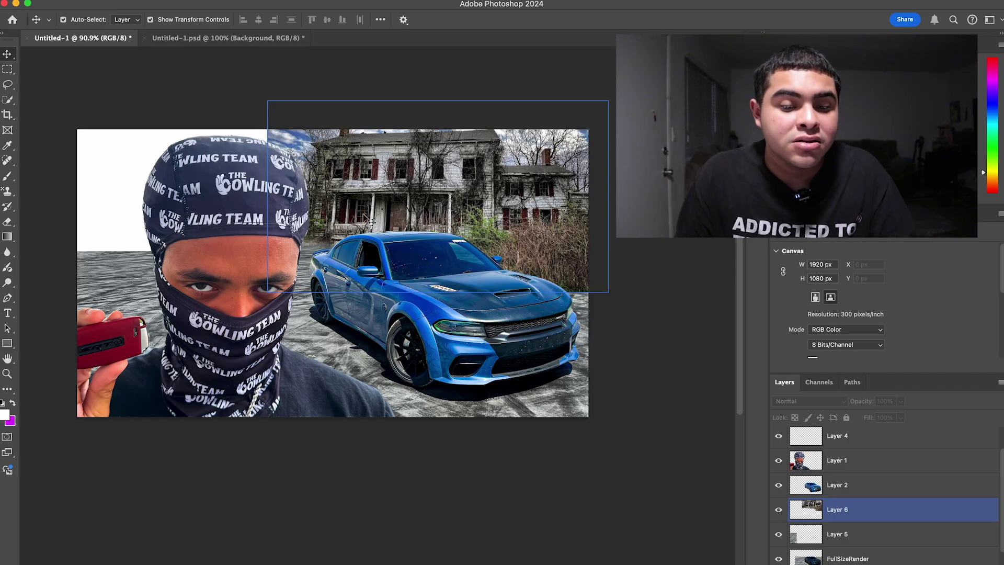
{"action": "left_click", "coordinate": [469, 307]}
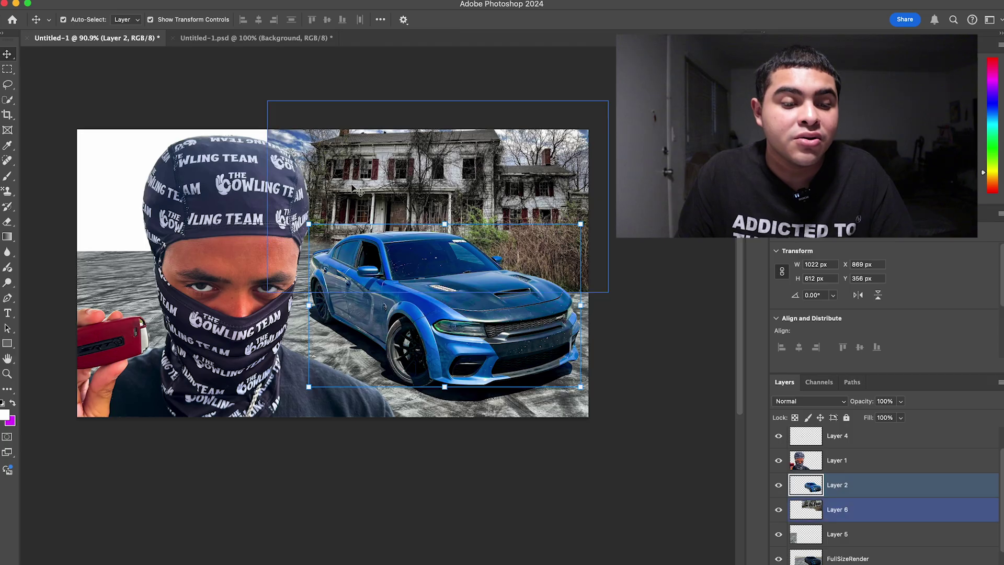
{"action": "left_click", "coordinate": [377, 198]}
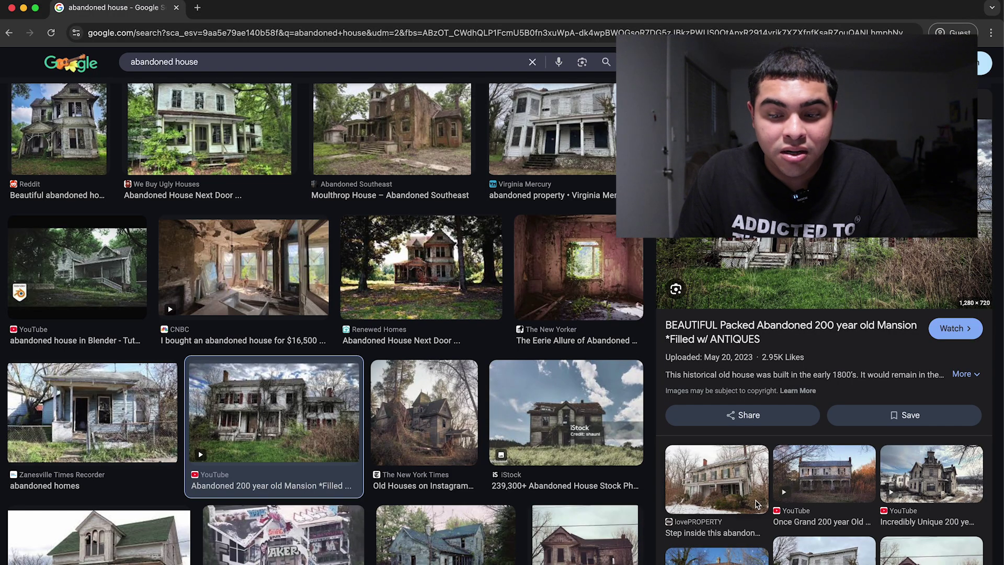
Switch to the web browser and browse the abandoned house image results for a second house picture.
{"action": "scroll", "coordinate": [569, 478], "scroll_direction": "down", "scroll_amount": 3}
{"action": "scroll", "coordinate": [569, 479], "scroll_direction": "down", "scroll_amount": 5}
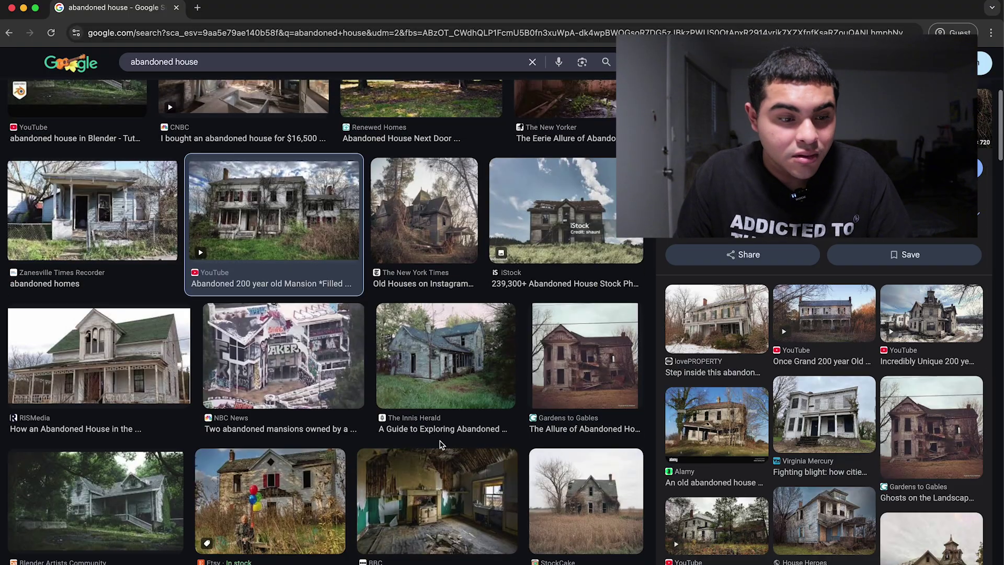
{"action": "scroll", "coordinate": [397, 419], "scroll_direction": "down", "scroll_amount": 8}
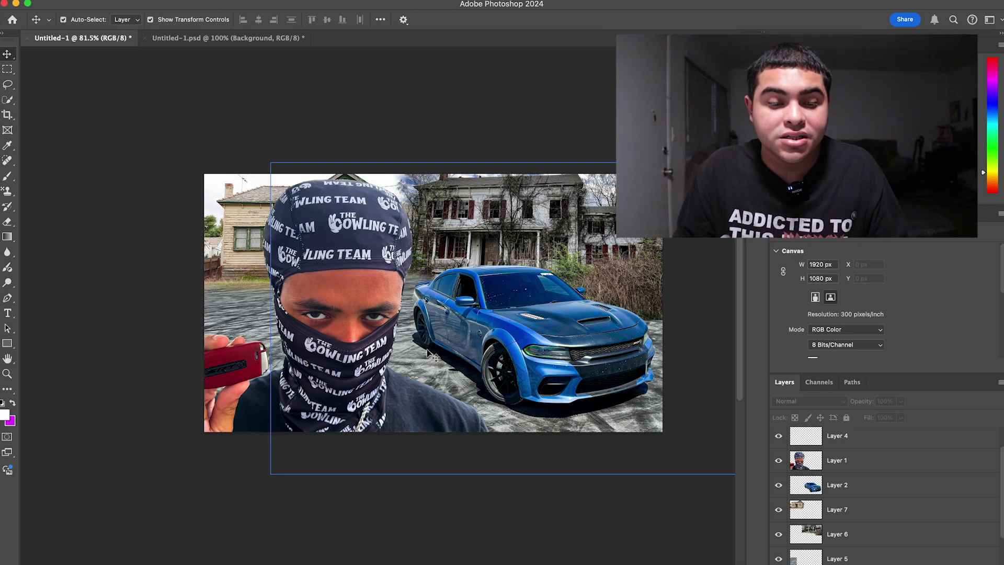
Select the blue car's layer, Layer 2, and examine the car against the new backdrop up close.
{"action": "left_click", "coordinate": [456, 314]}
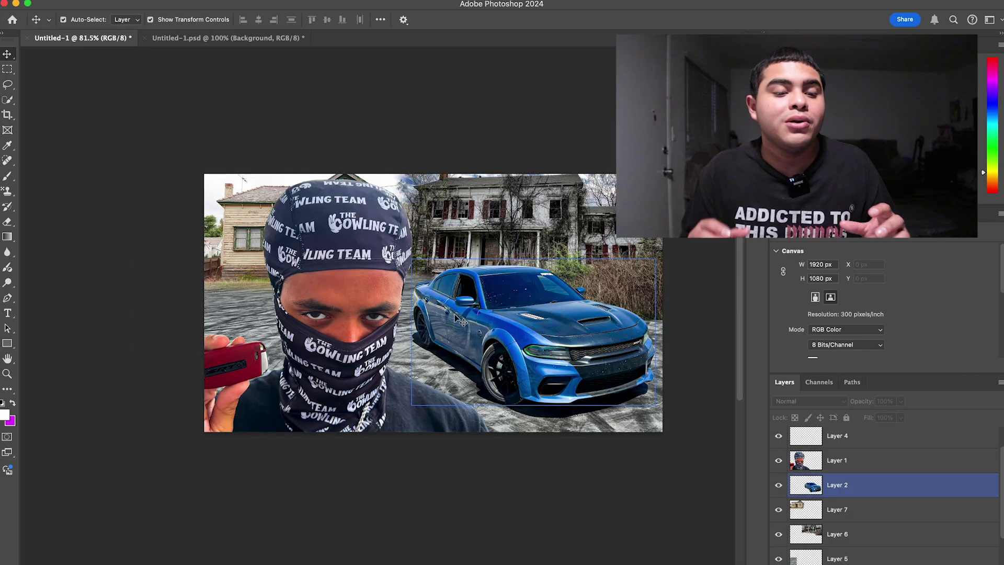
{"action": "left_click", "coordinate": [506, 340]}
{"action": "scroll", "coordinate": [507, 340], "scroll_direction": "down", "scroll_amount": 1}
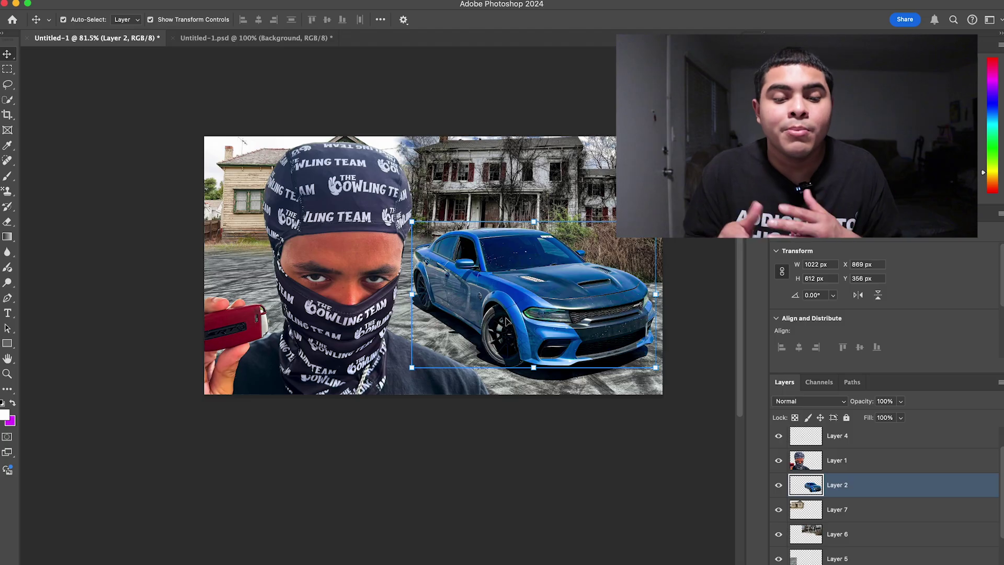
{"action": "scroll", "coordinate": [507, 325], "scroll_direction": "up", "scroll_amount": 3}
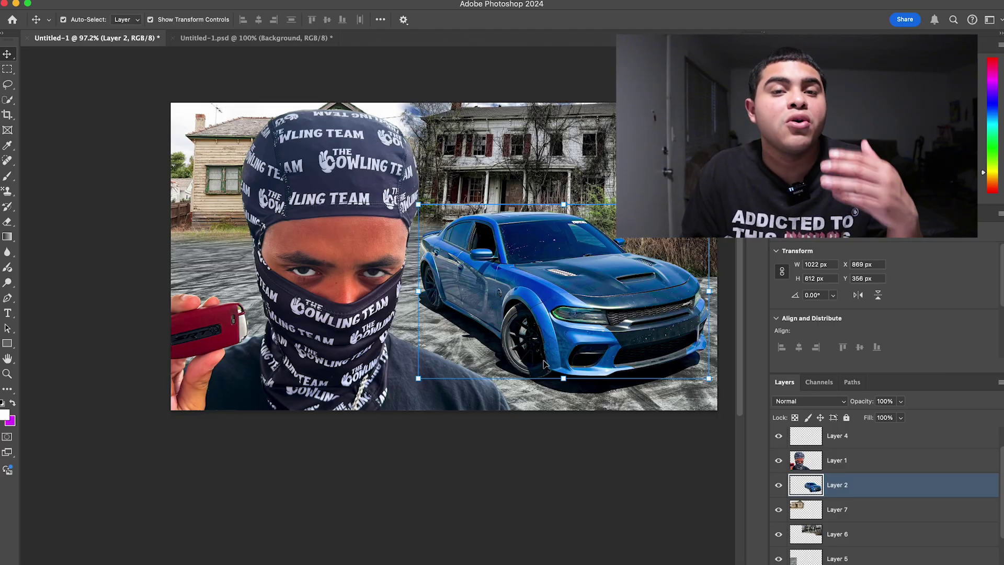
{"action": "scroll", "coordinate": [521, 368], "scroll_direction": "right", "scroll_amount": 5}
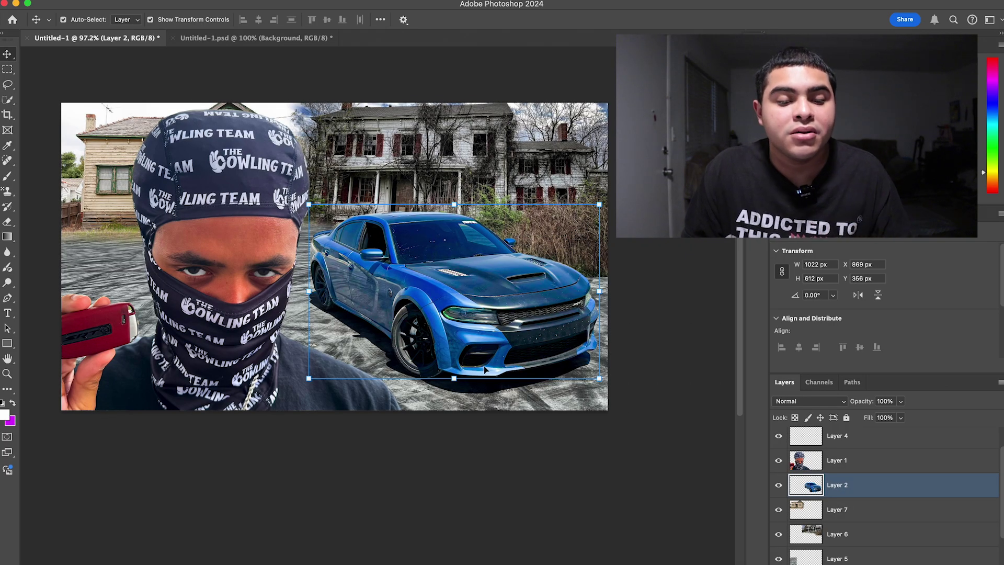
{"action": "left_click", "coordinate": [552, 460]}
{"action": "left_click", "coordinate": [478, 348]}
{"action": "scroll", "coordinate": [478, 348], "scroll_direction": "down", "scroll_amount": 1}
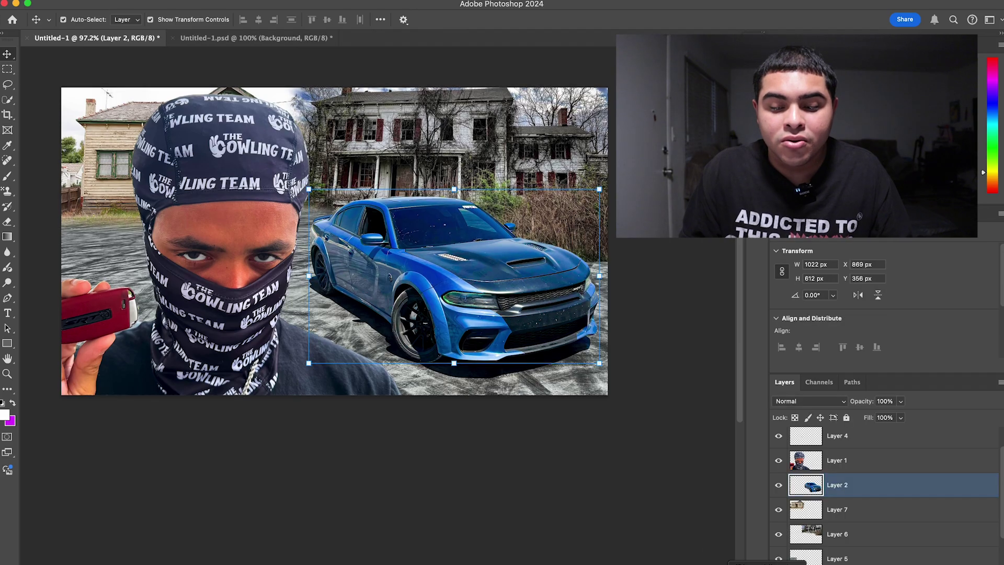
Switch to the web browser, search Google for "bullets whole on windshield", and open the image results for the corrected query "bullet hole on windshield".
{"action": "key", "text": "super+Tab"}
{"action": "left_click", "coordinate": [308, 59]}
{"action": "left_click", "coordinate": [302, 34]}
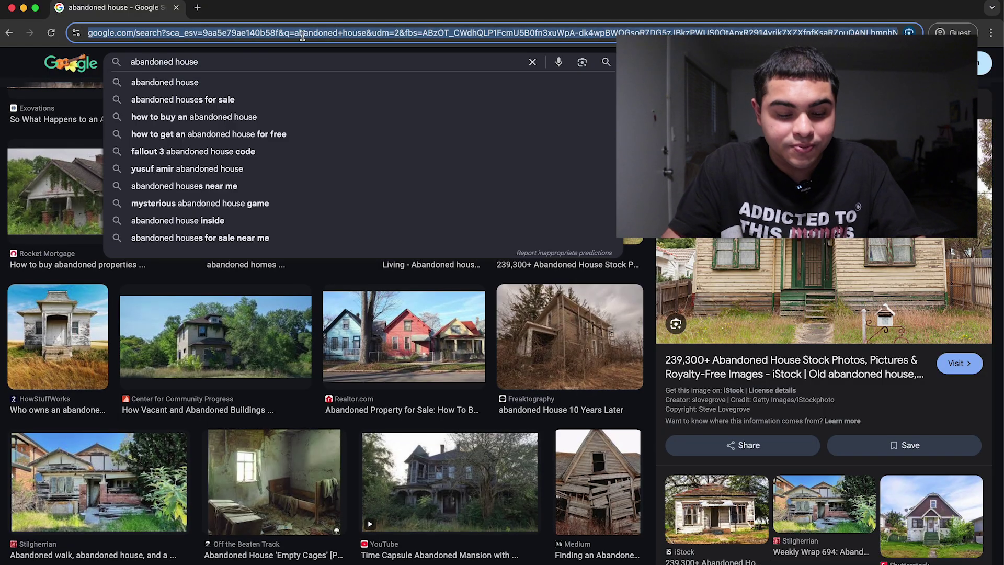
{"action": "type", "text": "bullet"}
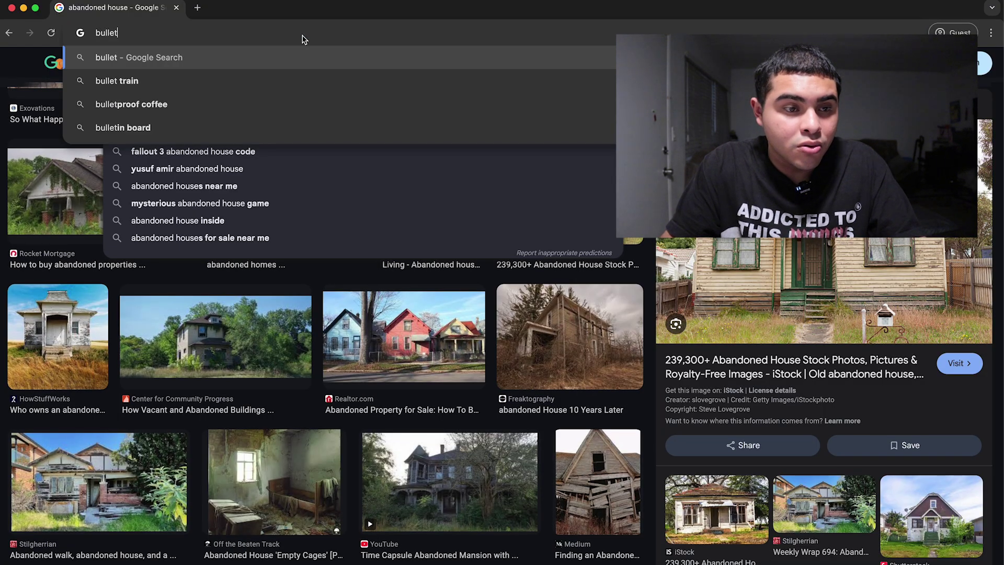
{"action": "type", "text": "s whole "}
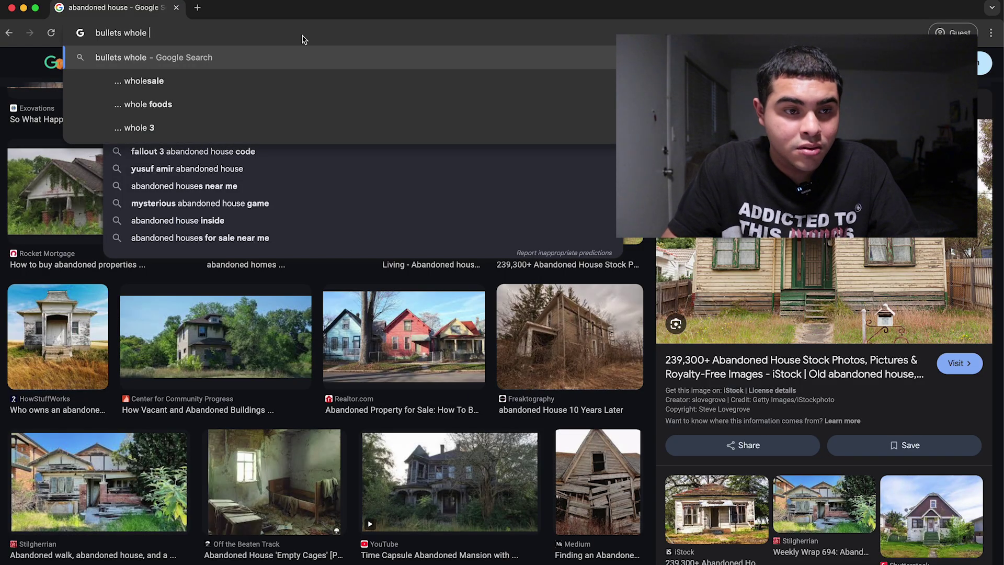
{"action": "type", "text": "on windshield"}
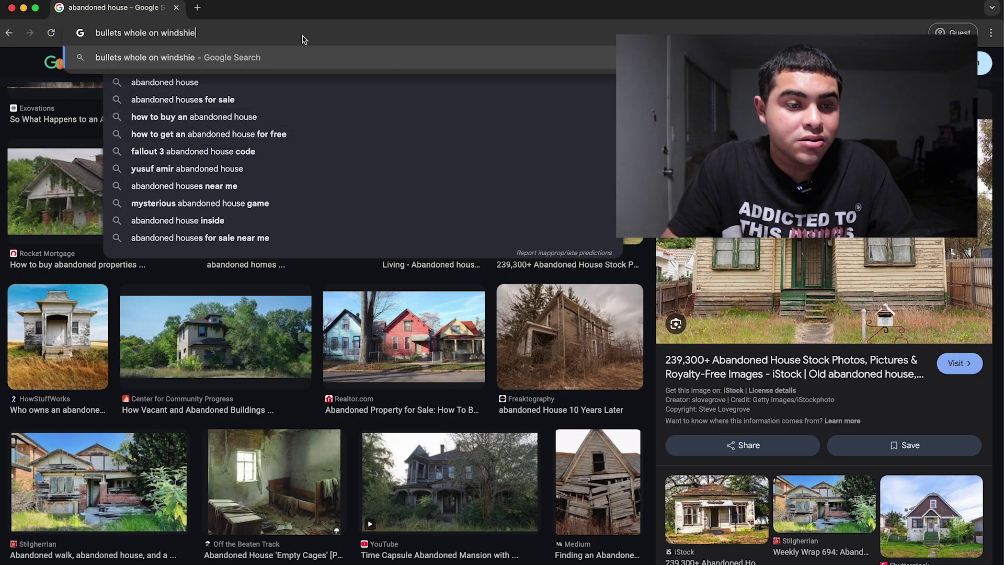
{"action": "key", "text": "Return"}
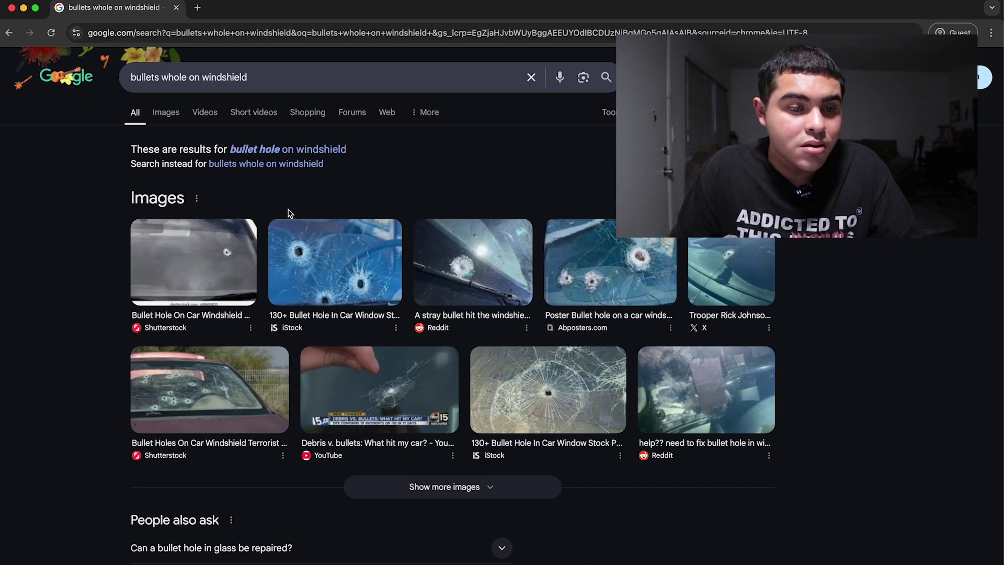
{"action": "left_click", "coordinate": [262, 150]}
{"action": "left_click", "coordinate": [163, 111]}
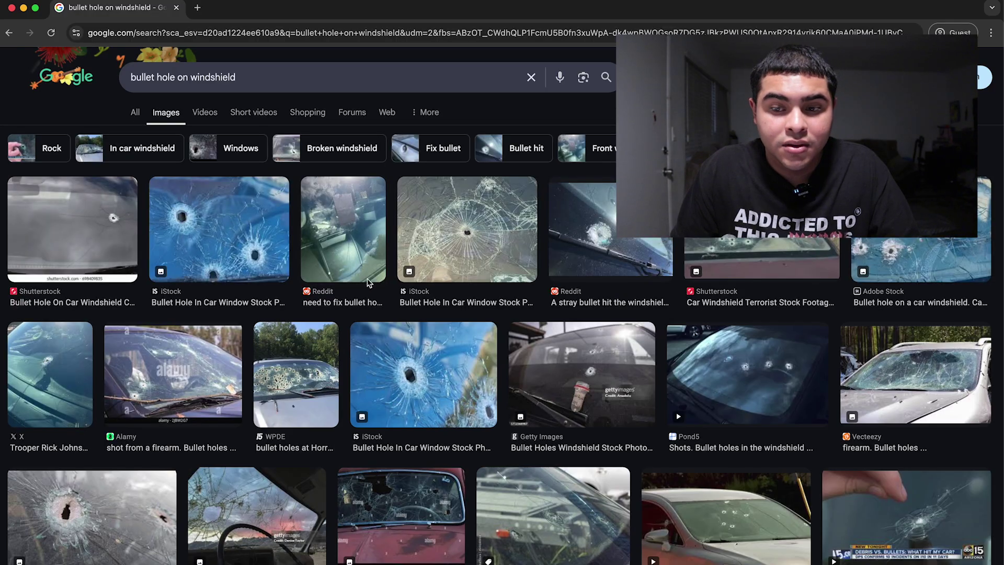
Preview the Horry County police auction windshield picture and two related bullet-hole images, and close the preview.
{"action": "scroll", "coordinate": [313, 268], "scroll_direction": "down", "scroll_amount": 1}
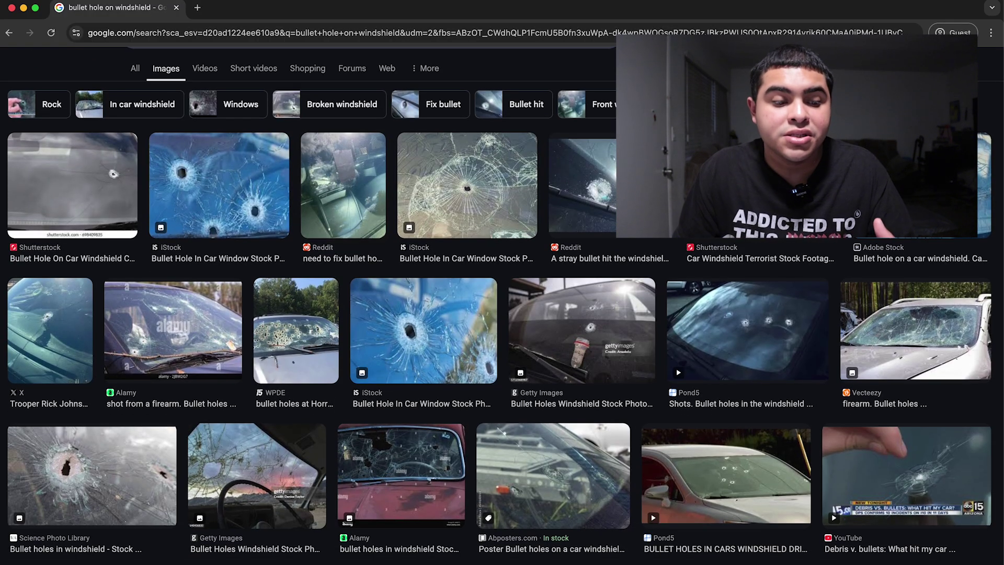
{"action": "scroll", "coordinate": [795, 250], "scroll_direction": "down", "scroll_amount": 1}
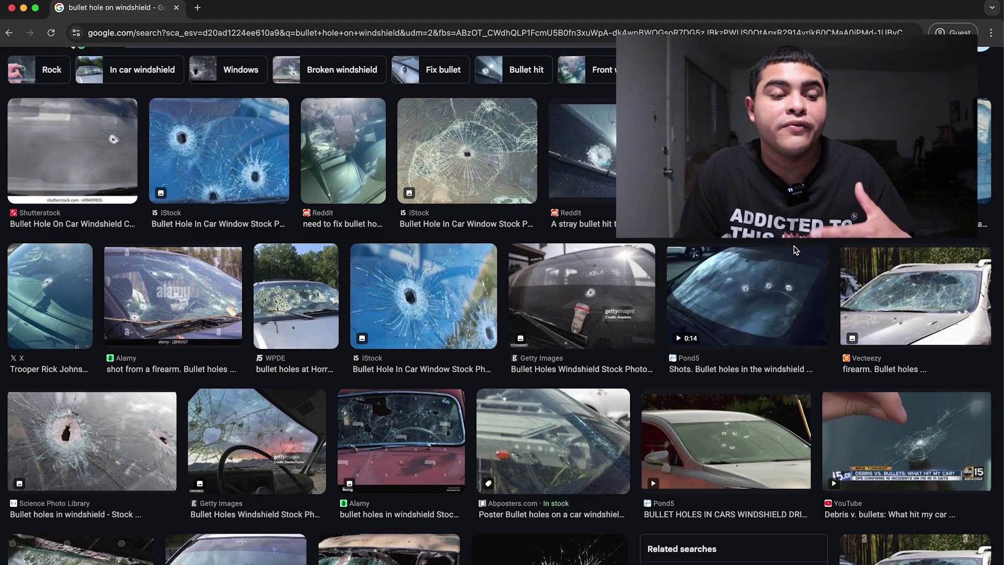
{"action": "left_click", "coordinate": [271, 285]}
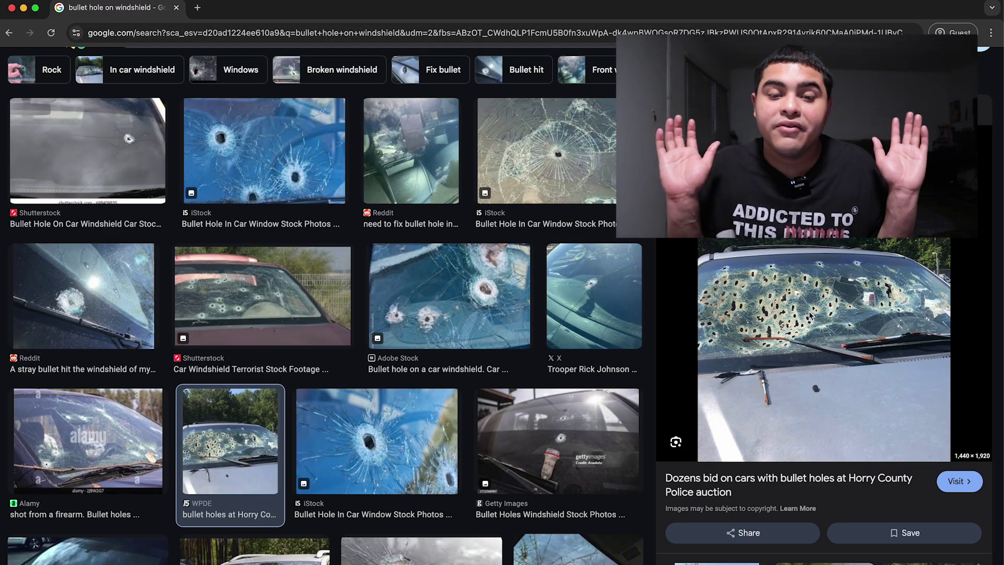
{"action": "scroll", "coordinate": [810, 315], "scroll_direction": "down", "scroll_amount": 5}
{"action": "left_click", "coordinate": [809, 315]}
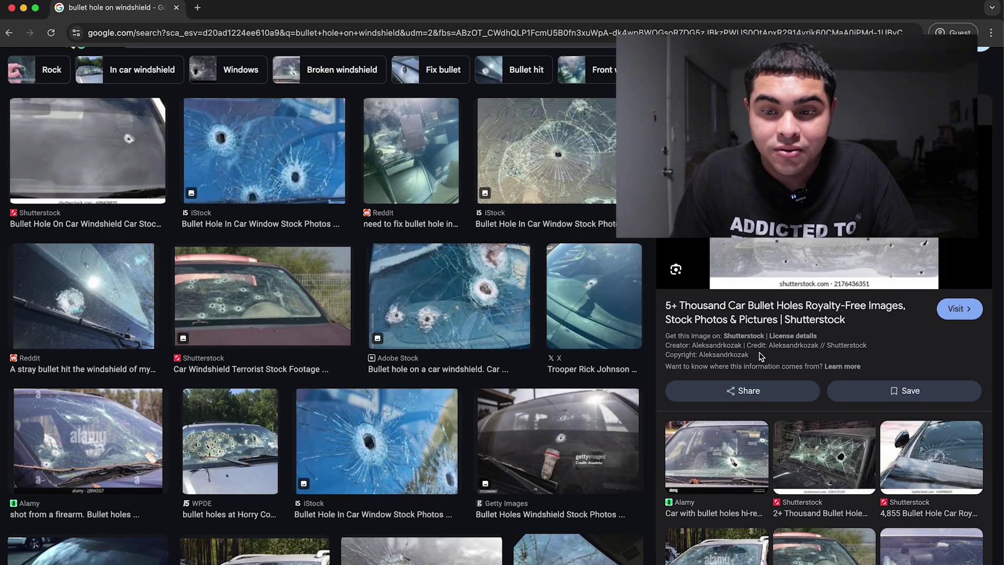
{"action": "left_click", "coordinate": [836, 451]}
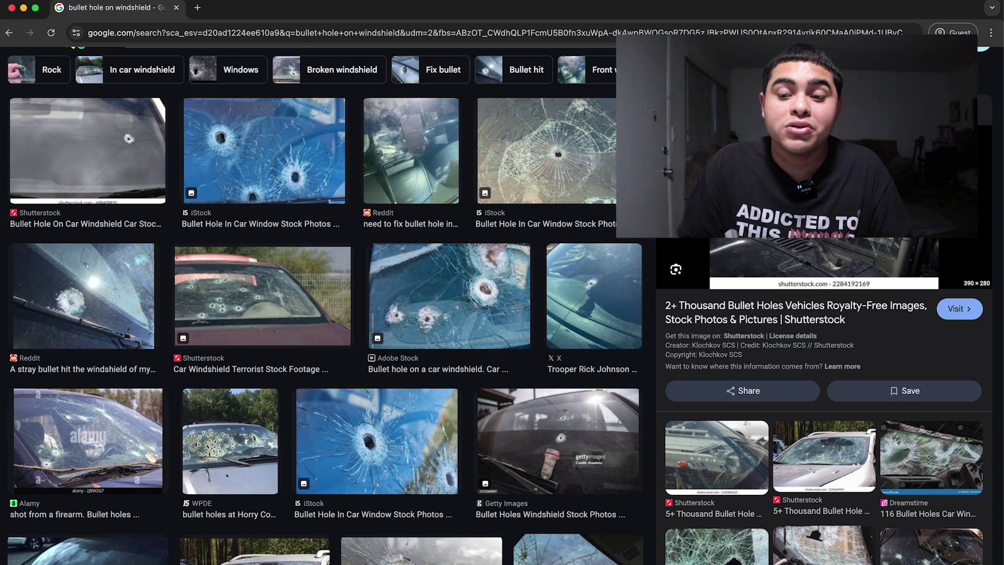
{"action": "key", "text": "Escape"}
Browse the image results for a windshield picture with bullet holes that suits the blue car.
{"action": "scroll", "coordinate": [449, 236], "scroll_direction": "up", "scroll_amount": 2}
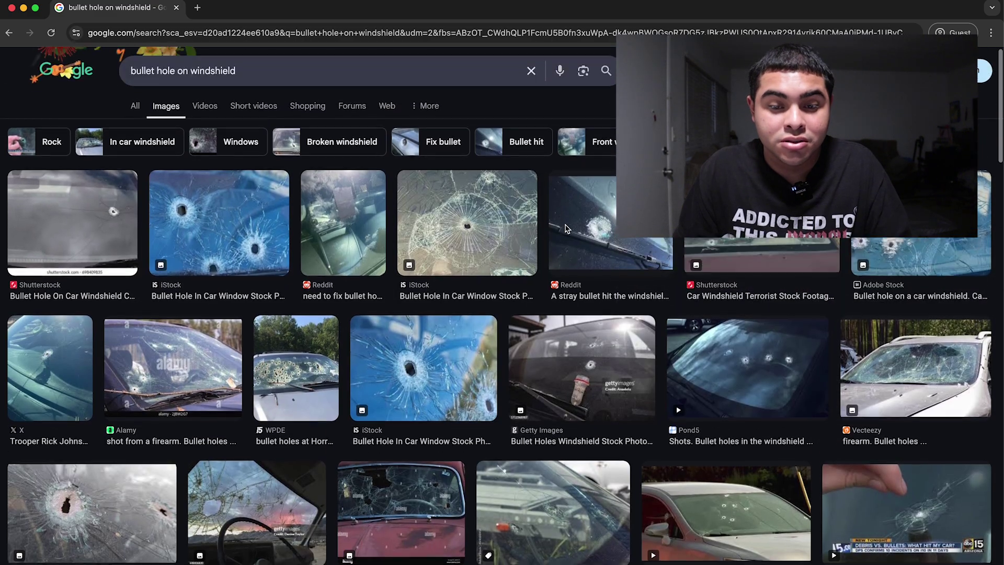
{"action": "scroll", "coordinate": [449, 237], "scroll_direction": "down", "scroll_amount": 8}
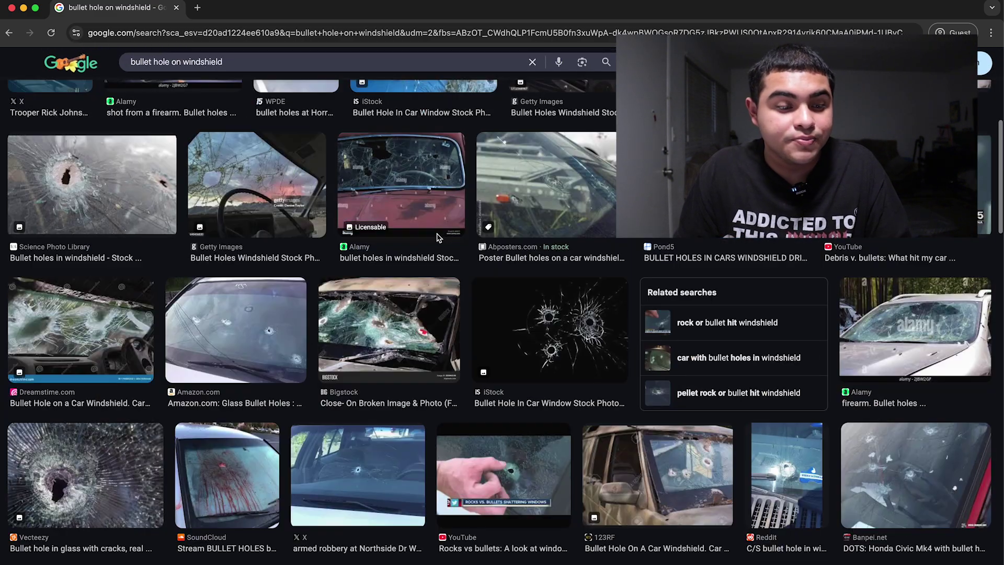
{"action": "scroll", "coordinate": [255, 260], "scroll_direction": "down", "scroll_amount": 4}
{"action": "scroll", "coordinate": [255, 260], "scroll_direction": "down", "scroll_amount": 8}
{"action": "scroll", "coordinate": [262, 249], "scroll_direction": "up", "scroll_amount": 15}
{"action": "scroll", "coordinate": [263, 250], "scroll_direction": "down", "scroll_amount": 2}
{"action": "scroll", "coordinate": [263, 249], "scroll_direction": "down", "scroll_amount": 10}
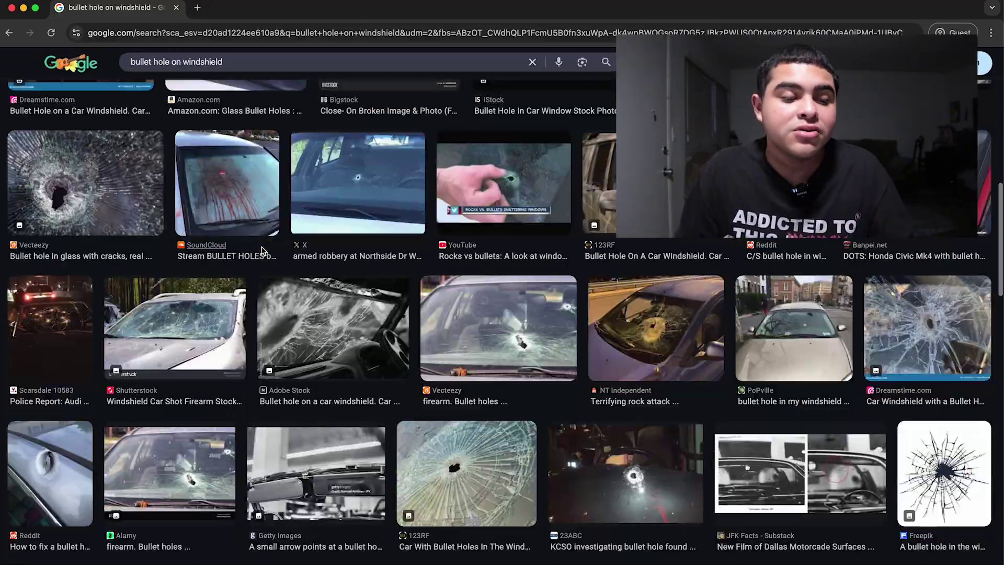
{"action": "scroll", "coordinate": [263, 250], "scroll_direction": "down", "scroll_amount": 7}
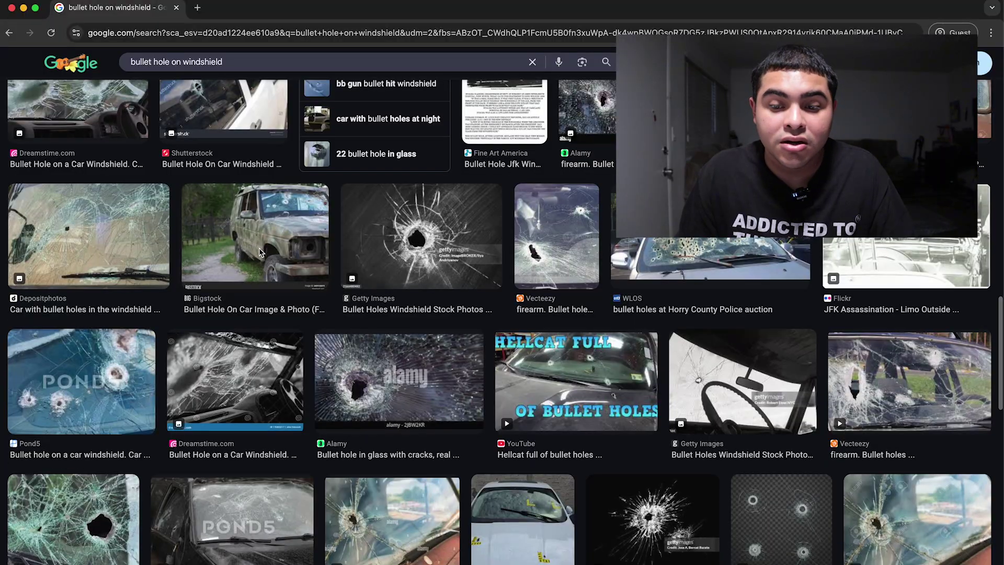
{"action": "scroll", "coordinate": [262, 251], "scroll_direction": "up", "scroll_amount": 10}
{"action": "scroll", "coordinate": [262, 247], "scroll_direction": "up", "scroll_amount": 5}
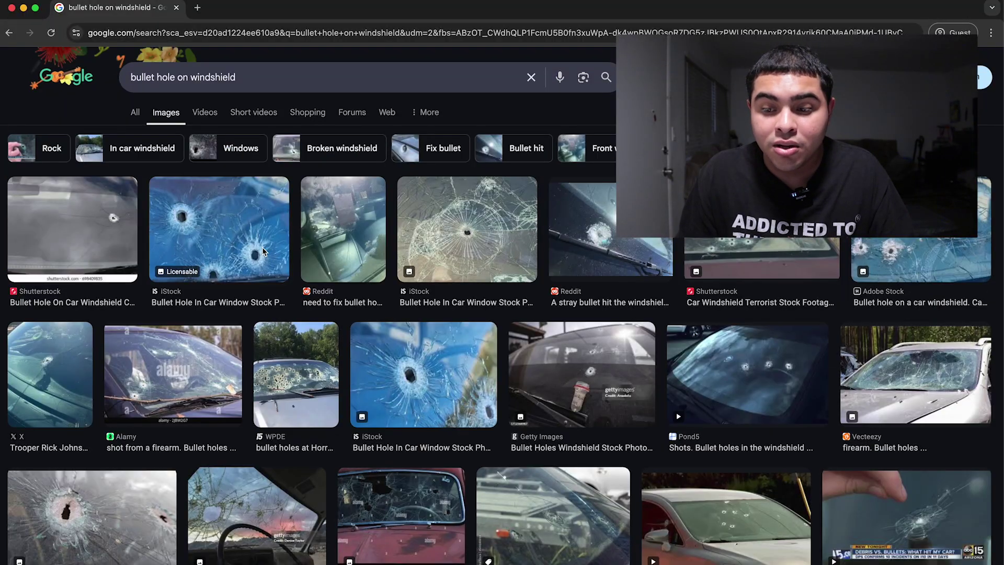
Copy the Vecteezy picture of the shot-up windshield from the image results and paste it into the thumbnail in Photoshop.
{"action": "left_click", "coordinate": [922, 385]}
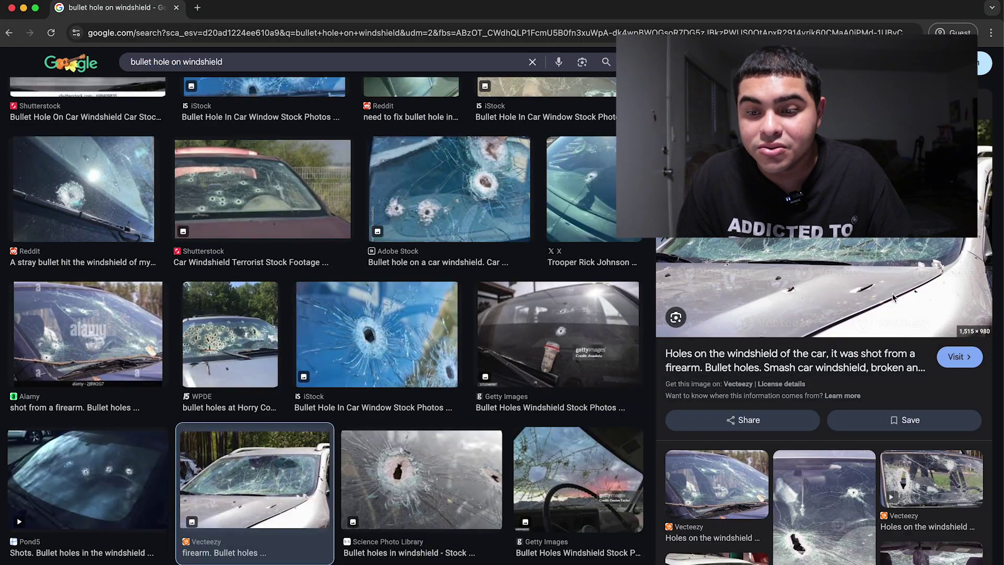
{"action": "right_click", "coordinate": [835, 260]}
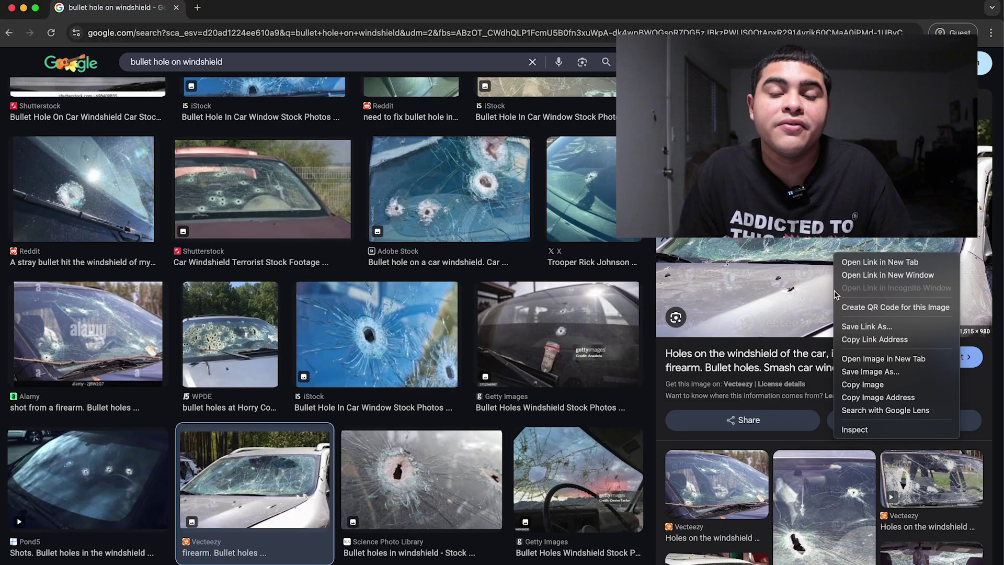
{"action": "left_click", "coordinate": [863, 384]}
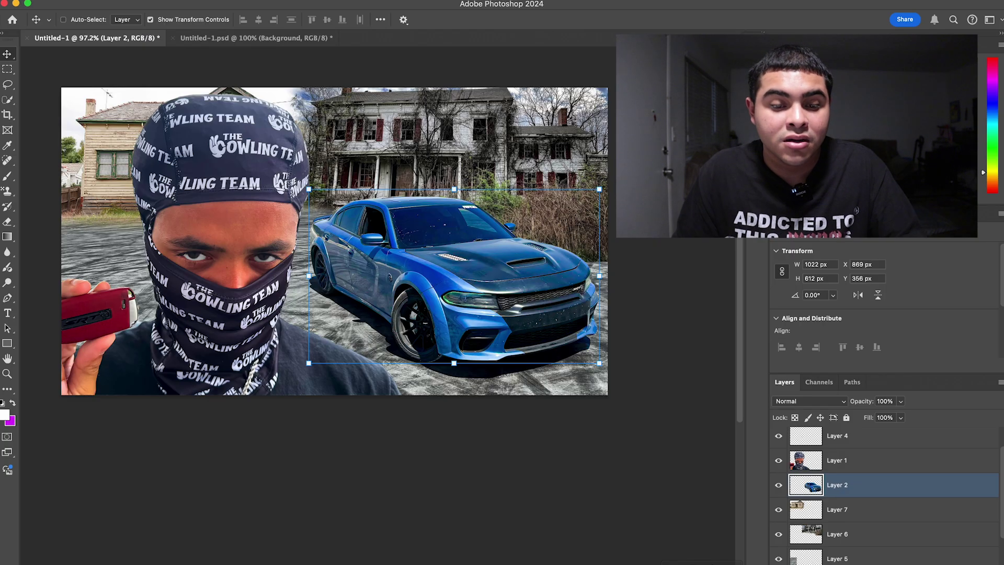
{"action": "key", "text": "cmd+v"}
Scale the pasted windshield picture to about 912 by 590 px over the blue car and flip it horizontally.
{"action": "mouse_move", "coordinate": [549, 247]}
{"action": "left_mouse_down"}
{"action": "mouse_move", "coordinate": [544, 270]}
{"action": "mouse_move", "coordinate": [669, 269]}
{"action": "mouse_move", "coordinate": [538, 262]}
{"action": "left_mouse_up"}
{"action": "left_click_drag", "start_coordinate": [459, 285], "coordinate": [515, 281]}
{"action": "left_click", "coordinate": [590, 19]}
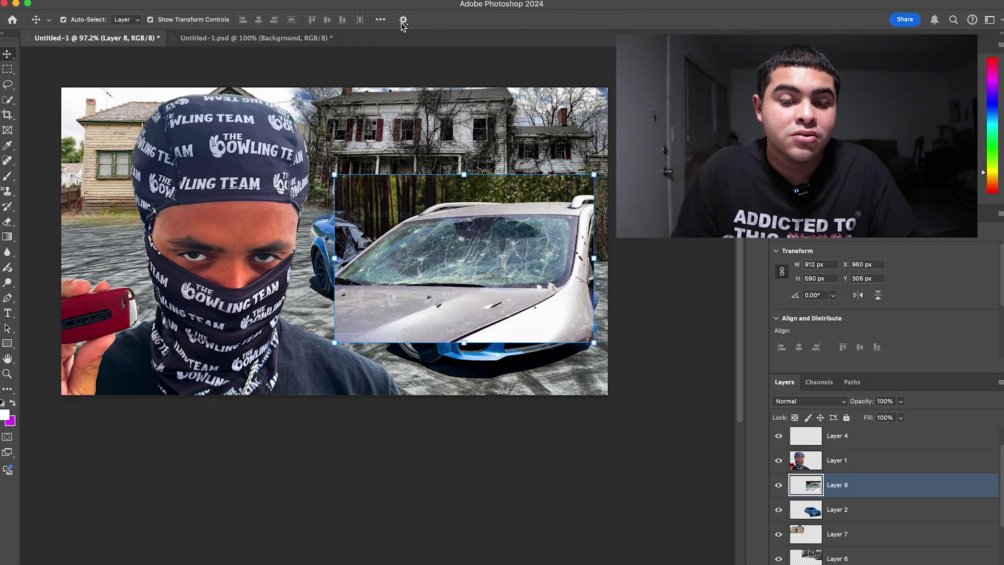
{"action": "left_click", "coordinate": [125, 0]}
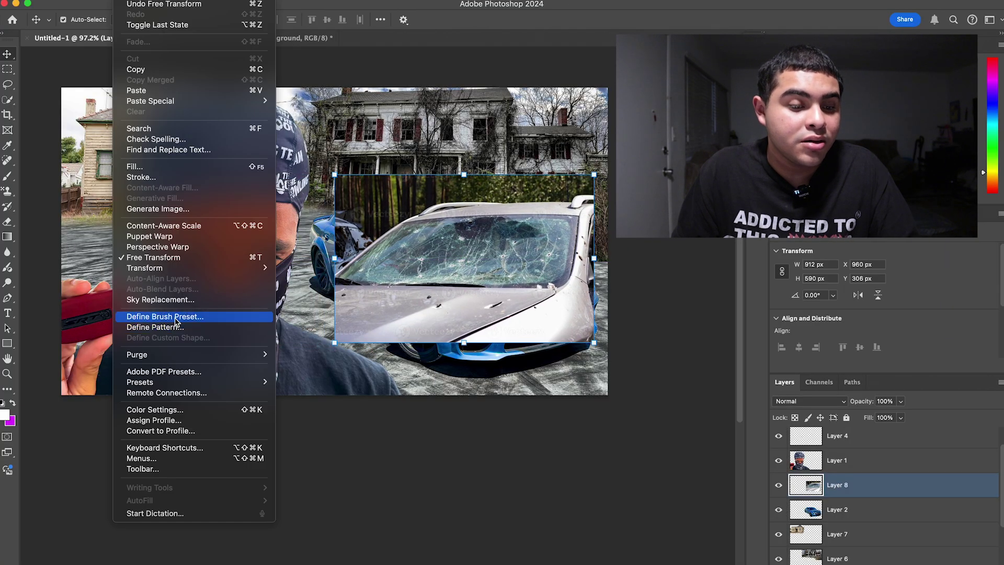
{"action": "mouse_move", "coordinate": [157, 268]}
{"action": "left_click", "coordinate": [313, 475]}
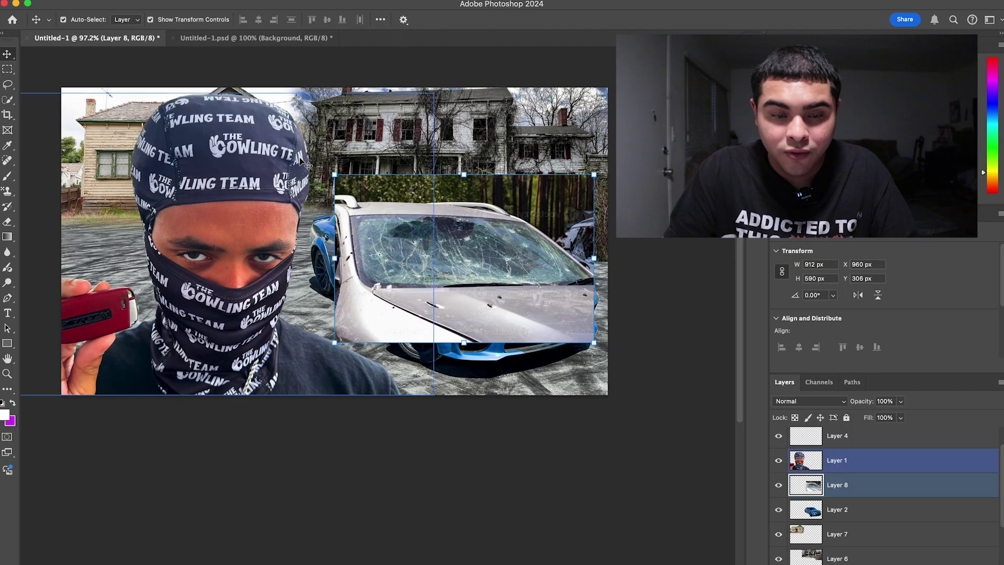
Trace the outline of the shattered windshield with the Pen tool and turn the closed path into a selection.
{"action": "key", "text": "p"}
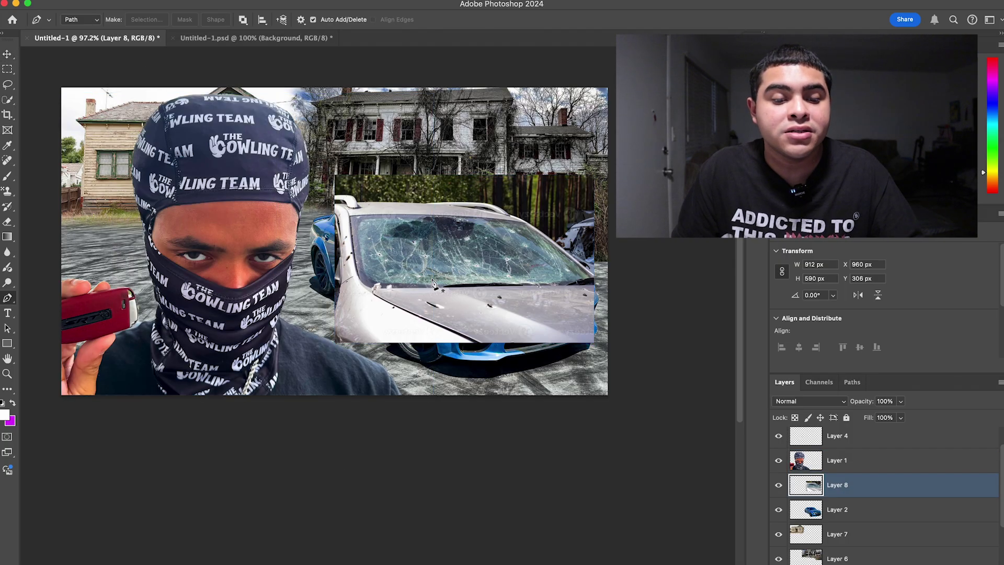
{"action": "key", "text": "super+equal"}
{"action": "left_click", "coordinate": [323, 121]}
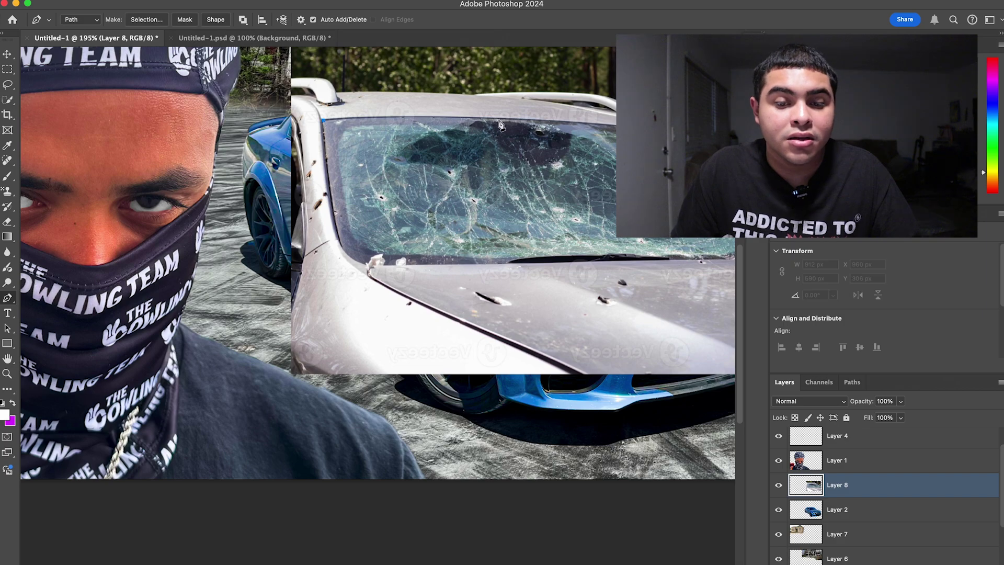
{"action": "left_click_drag", "start_coordinate": [516, 118], "coordinate": [533, 119]}
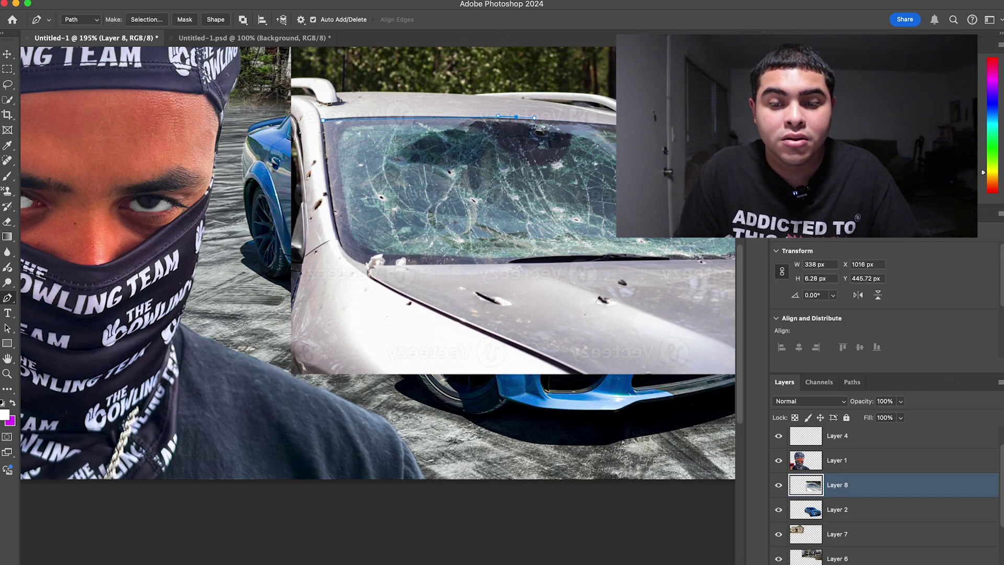
{"action": "scroll", "coordinate": [600, 198], "scroll_direction": "right", "scroll_amount": 5}
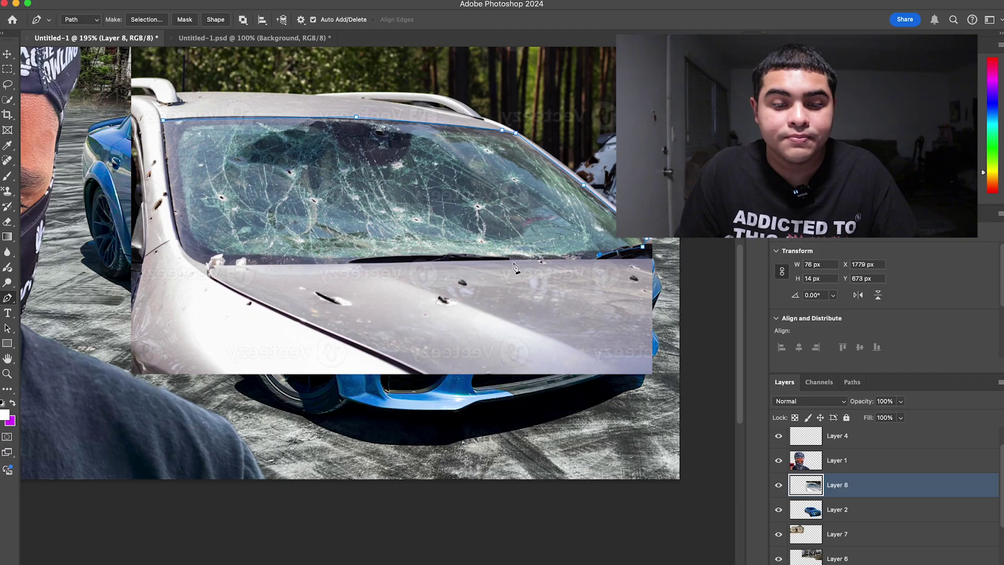
{"action": "left_click", "coordinate": [321, 259]}
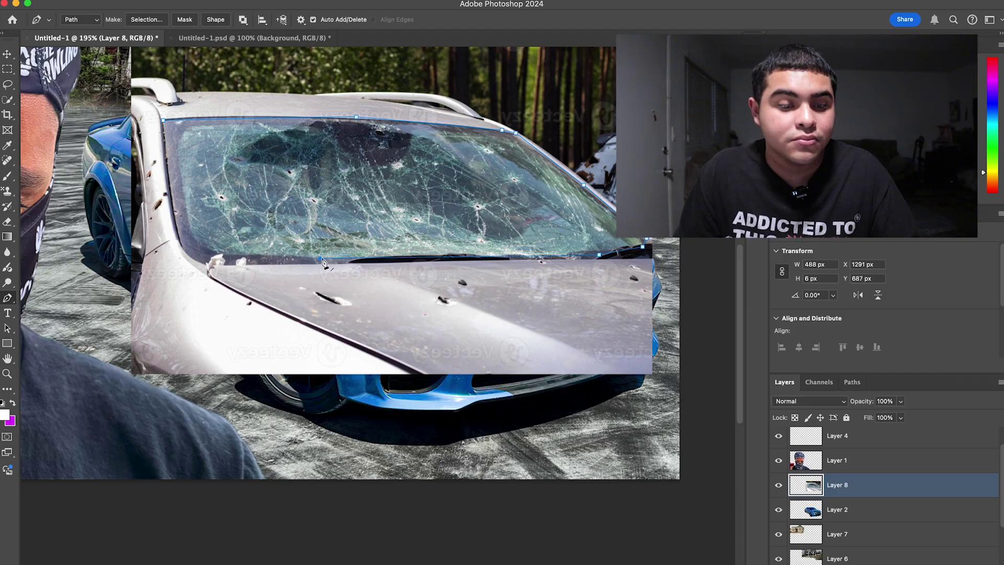
{"action": "left_click", "coordinate": [183, 250]}
{"action": "left_click", "coordinate": [164, 121]}
{"action": "right_click", "coordinate": [253, 163]}
{"action": "left_click", "coordinate": [294, 219]}
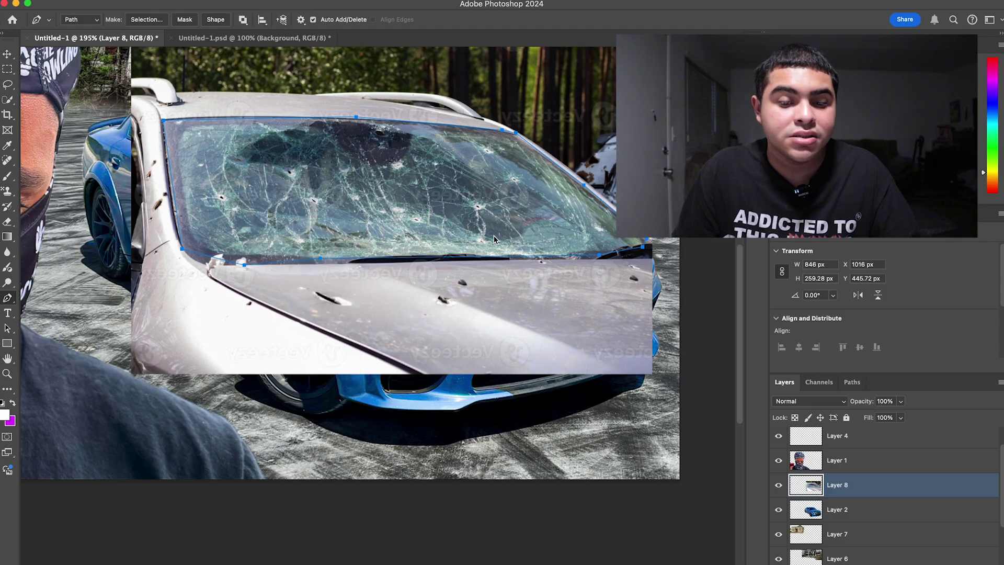
{"action": "left_click", "coordinate": [568, 235]}
Copy the selected windshield glass to its own layer and delete the remaining source picture.
{"action": "key", "text": "super+j"}
{"action": "key", "text": "v"}
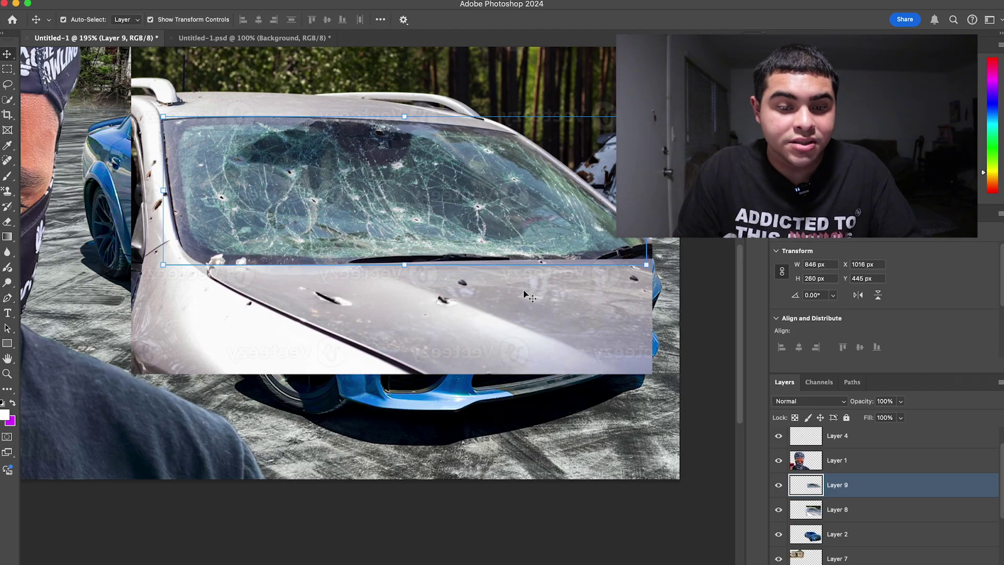
{"action": "left_click", "coordinate": [490, 320]}
{"action": "key", "text": "BackSpace"}
Move the cut-out glass onto the blue car's windshield, scale it to about 53% and rotate it about -3.8°.
{"action": "left_click_drag", "start_coordinate": [430, 228], "coordinate": [462, 178]}
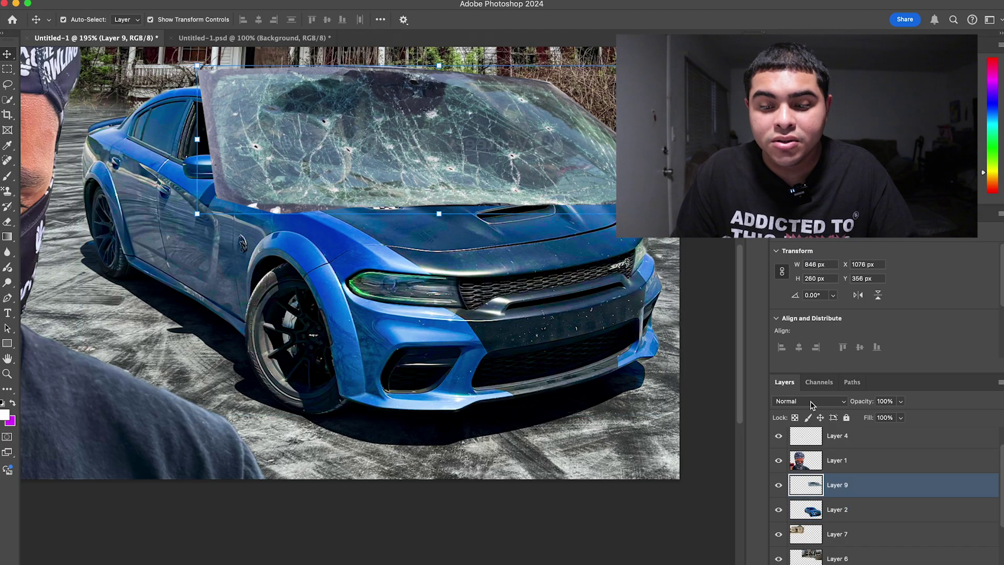
{"action": "left_click", "coordinate": [812, 402]}
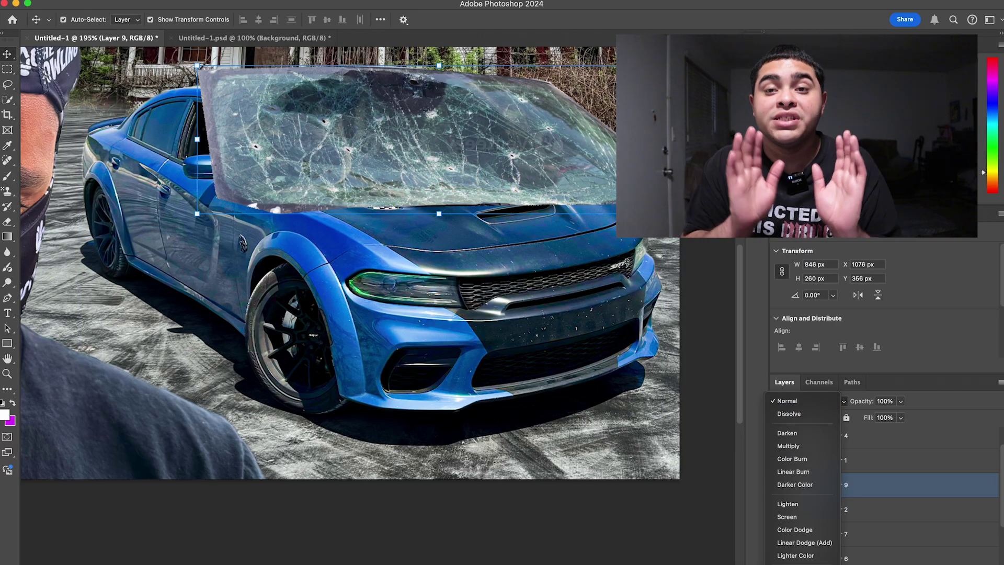
{"action": "left_click", "coordinate": [685, 151]}
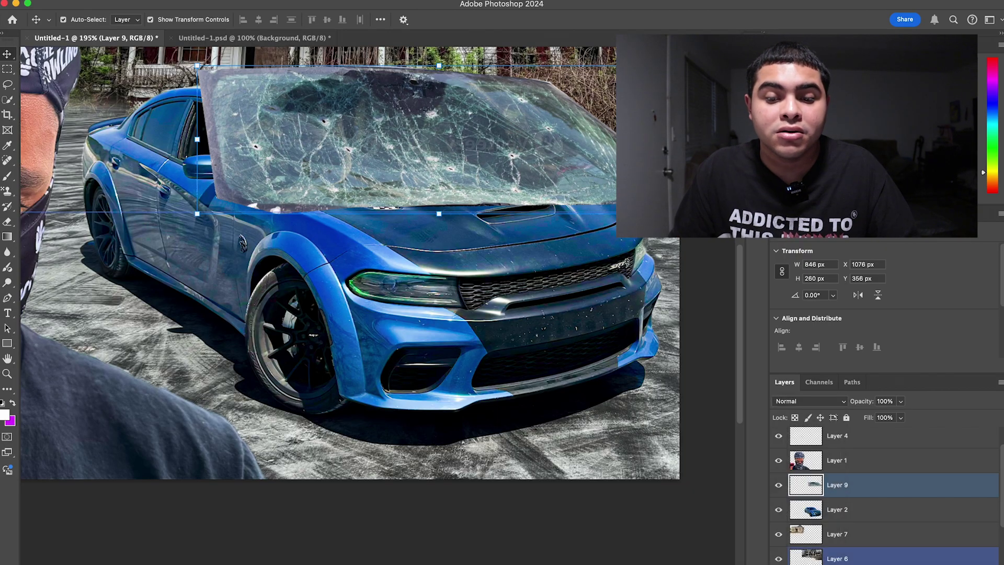
{"action": "left_click_drag", "start_coordinate": [684, 151], "coordinate": [457, 153]}
{"action": "left_click_drag", "start_coordinate": [333, 139], "coordinate": [377, 136]}
{"action": "left_click_drag", "start_coordinate": [517, 140], "coordinate": [517, 131]}
{"action": "left_click_drag", "start_coordinate": [445, 131], "coordinate": [444, 130]}
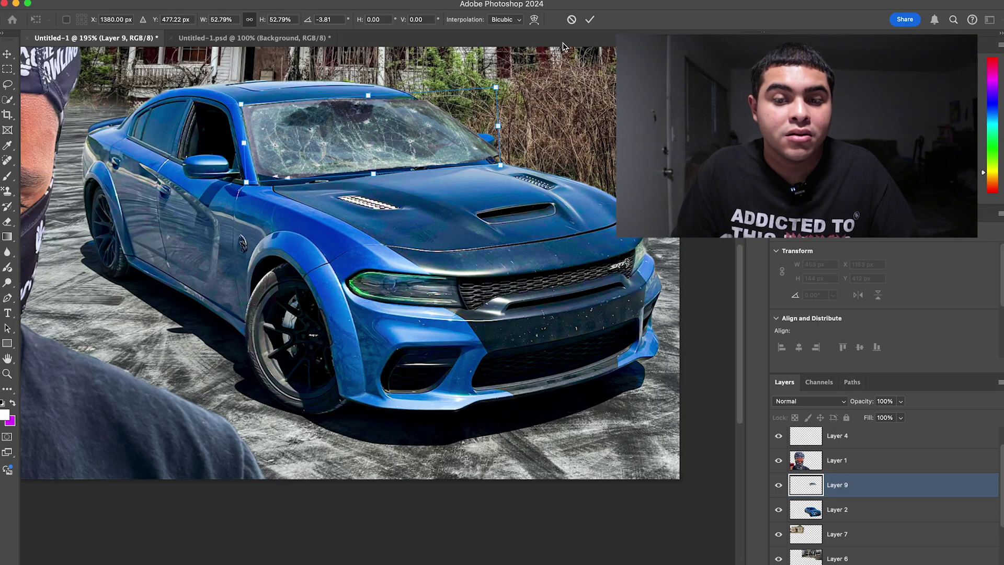
{"action": "key", "text": "Return"}
Skew the corners of the cracked glass to match the perspective of the blue car's windshield, about 439 by 156 px.
{"action": "left_click", "coordinate": [128, 0]}
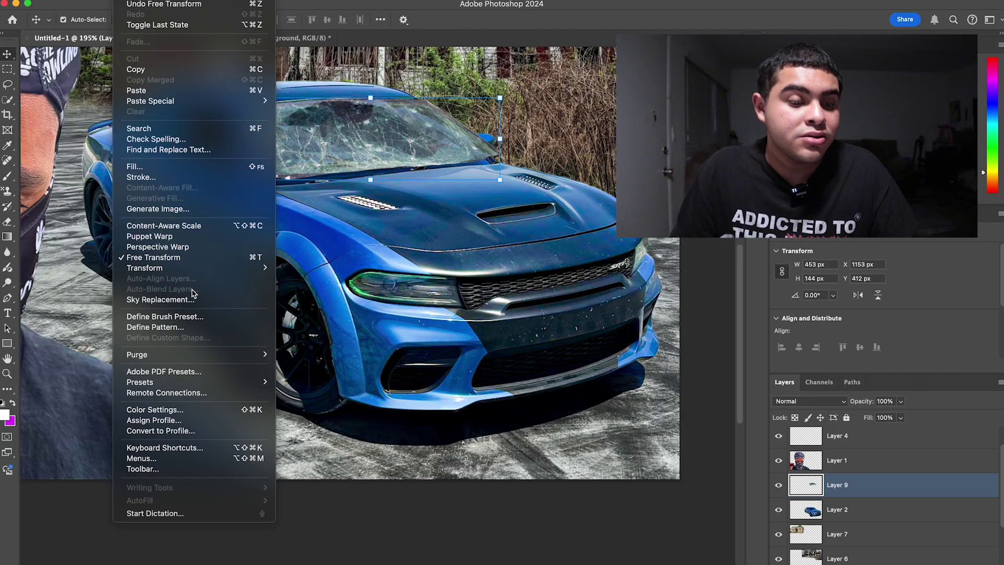
{"action": "mouse_move", "coordinate": [209, 268]}
{"action": "left_click", "coordinate": [316, 309]}
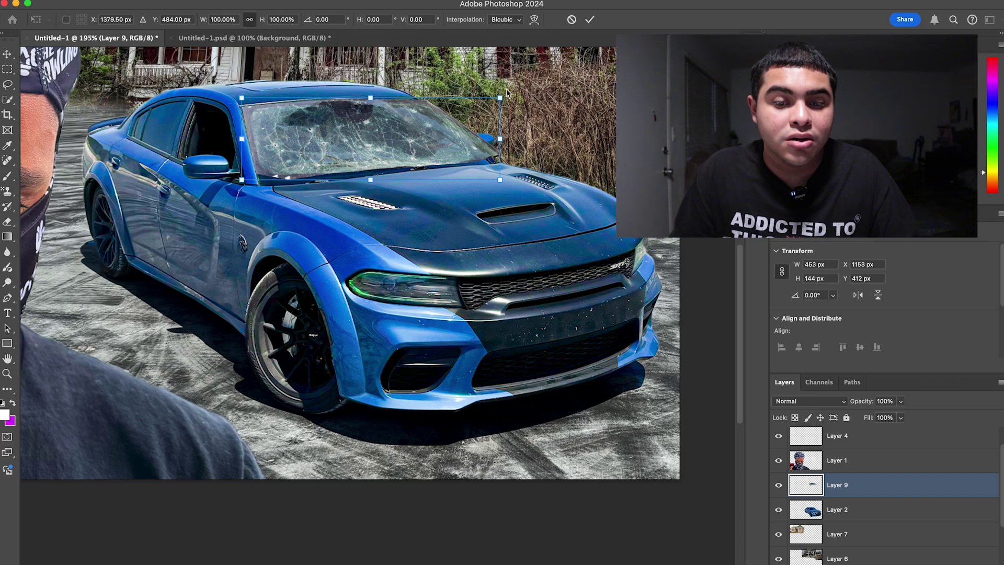
{"action": "left_click_drag", "start_coordinate": [501, 101], "coordinate": [480, 99]}
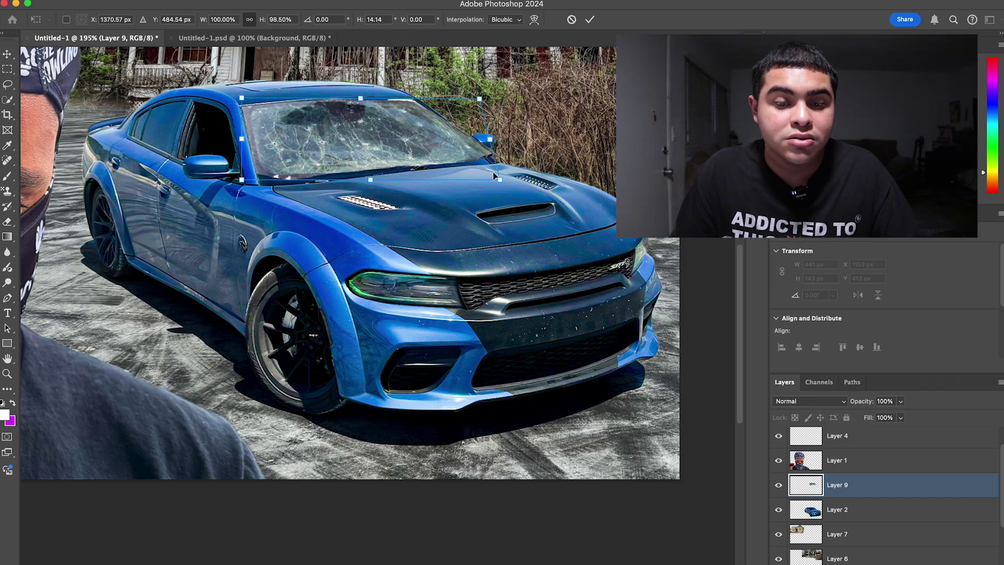
{"action": "left_click_drag", "start_coordinate": [489, 141], "coordinate": [491, 143]}
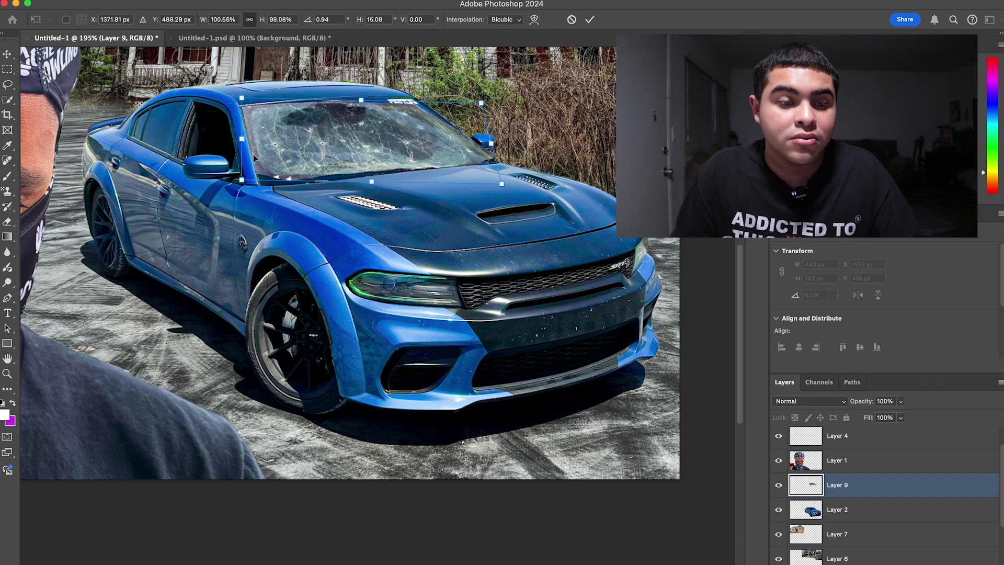
{"action": "left_click_drag", "start_coordinate": [246, 101], "coordinate": [246, 103]}
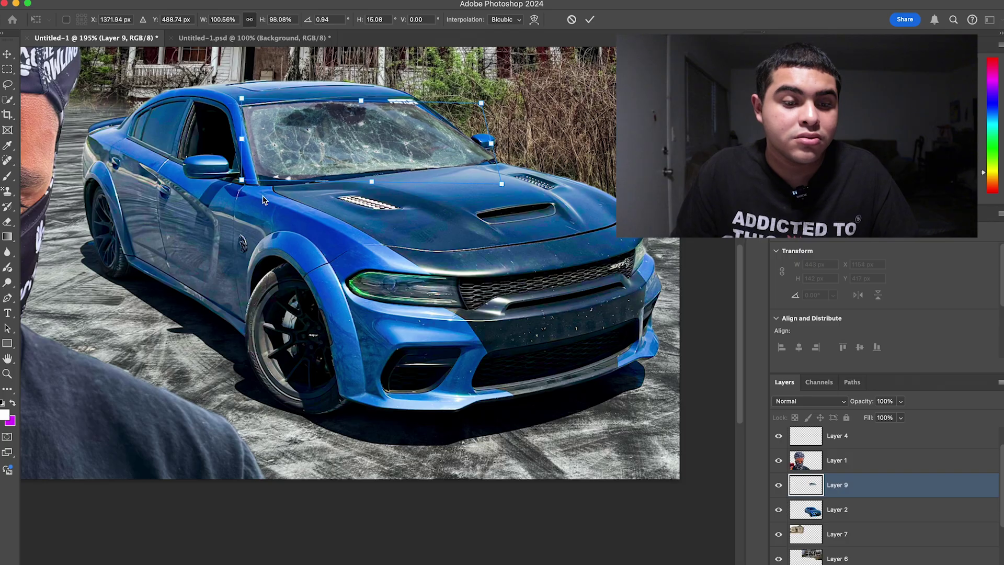
{"action": "left_click_drag", "start_coordinate": [245, 186], "coordinate": [244, 189]}
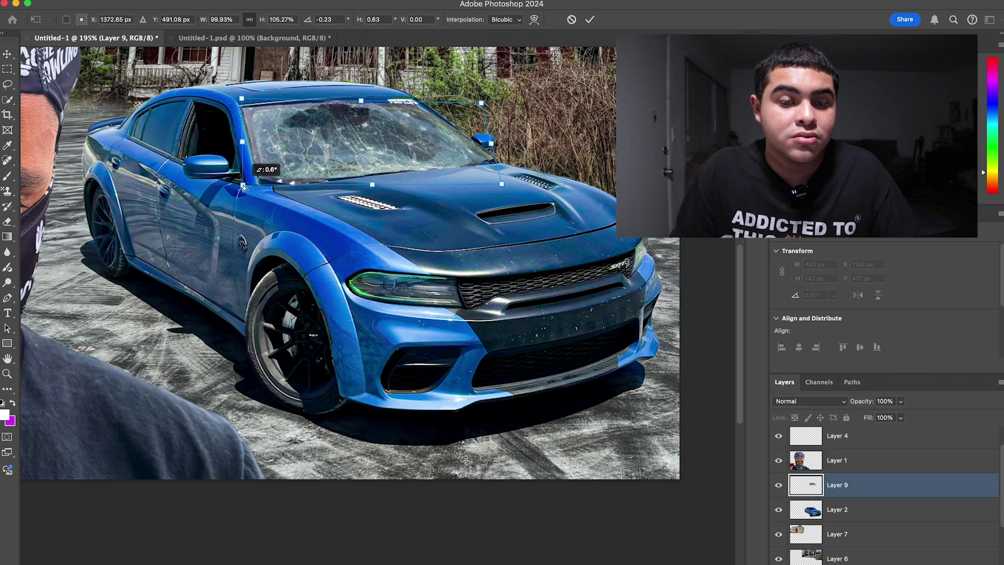
{"action": "left_click_drag", "start_coordinate": [481, 103], "coordinate": [482, 97]}
{"action": "left_click_drag", "start_coordinate": [492, 187], "coordinate": [497, 187]}
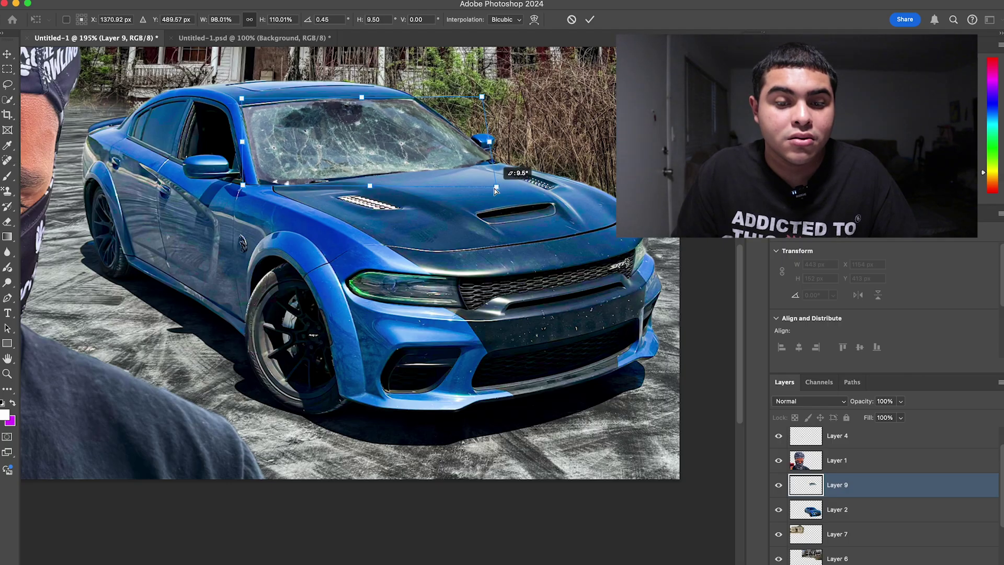
{"action": "left_click", "coordinate": [591, 20]}
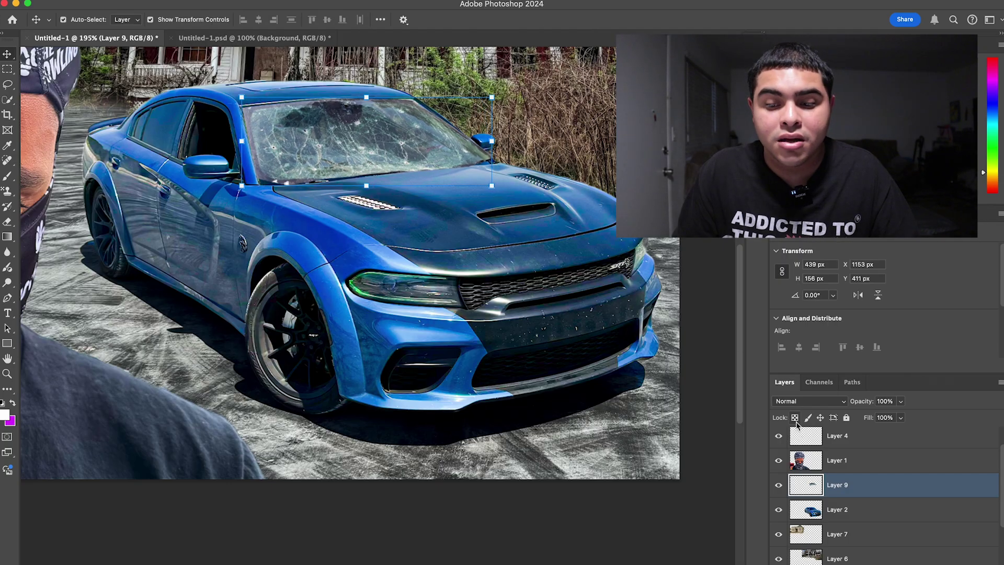
Set the cracked glass layer's blend mode to Lighten, deselect it, and inspect the windshield on the car.
{"action": "left_click", "coordinate": [789, 401]}
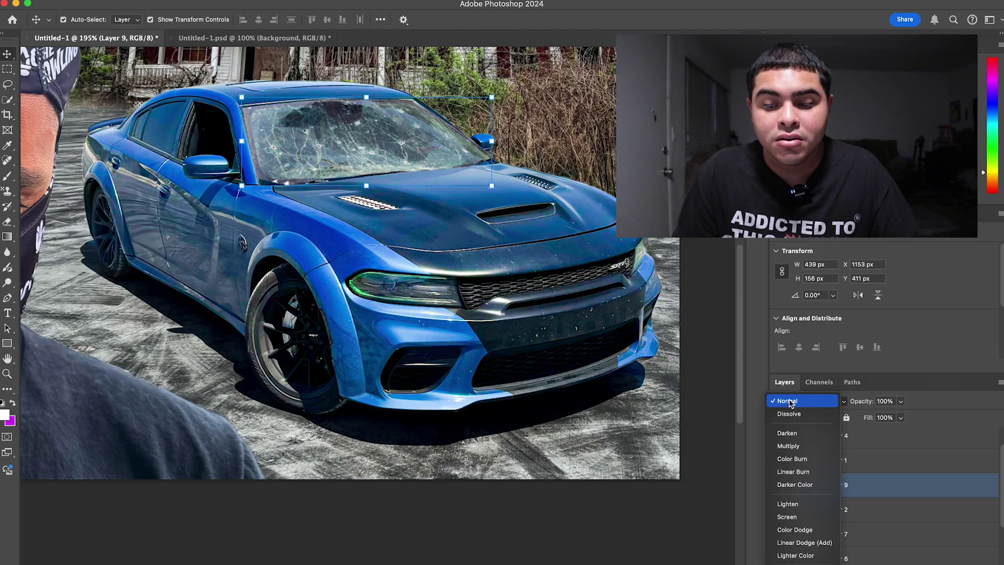
{"action": "left_click", "coordinate": [805, 505]}
{"action": "left_click", "coordinate": [623, 511]}
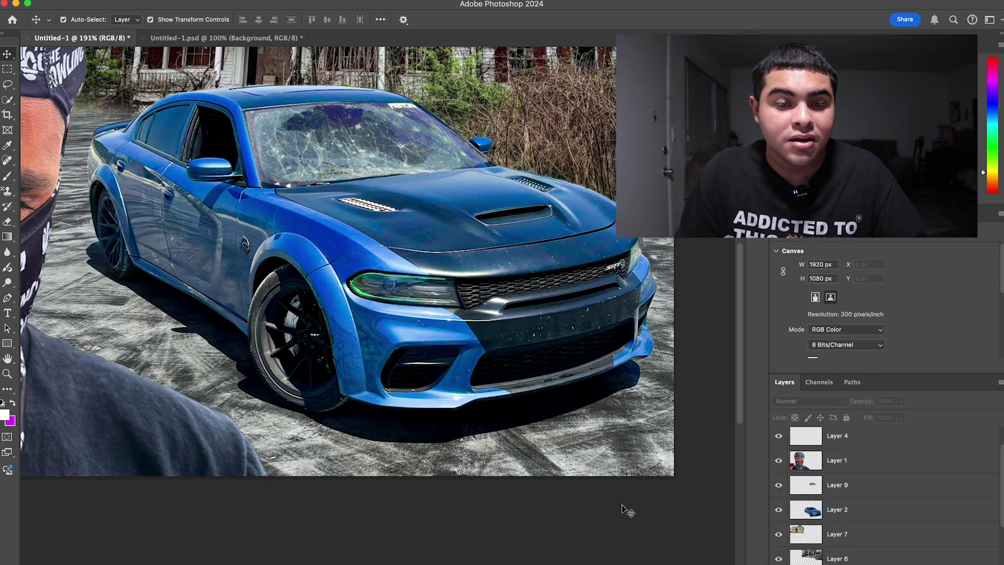
{"action": "scroll", "coordinate": [624, 511], "scroll_direction": "down", "scroll_amount": 5}
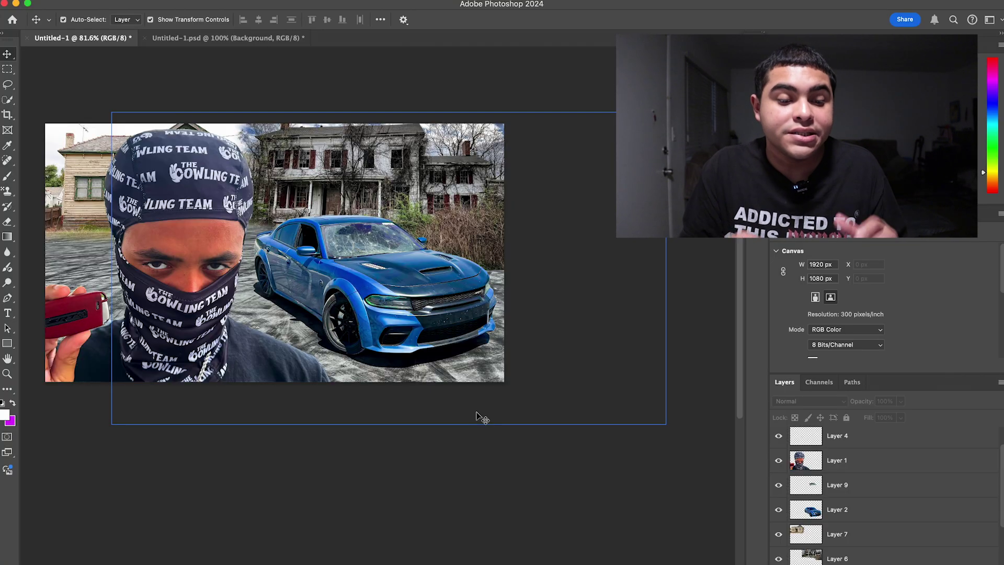
{"action": "scroll", "coordinate": [376, 312], "scroll_direction": "up", "scroll_amount": 3}
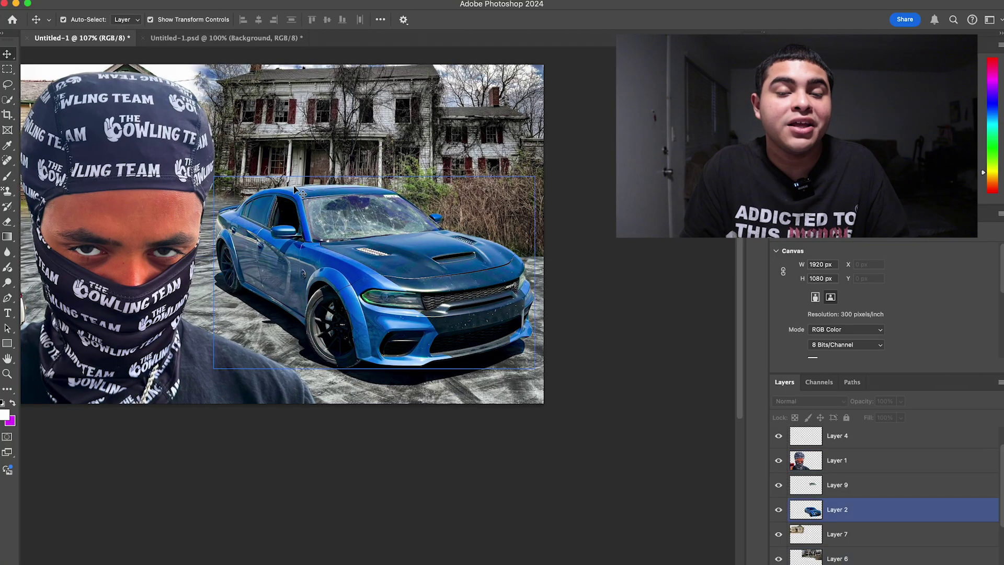
{"action": "scroll", "coordinate": [302, 194], "scroll_direction": "up", "scroll_amount": 5}
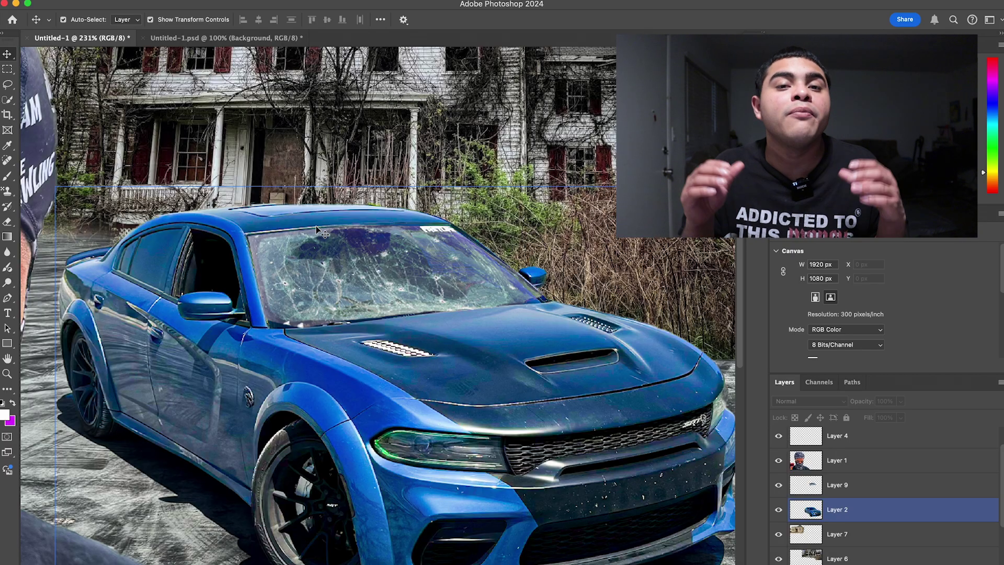
{"action": "scroll", "coordinate": [316, 229], "scroll_direction": "down", "scroll_amount": 5}
{"action": "left_click", "coordinate": [317, 228]}
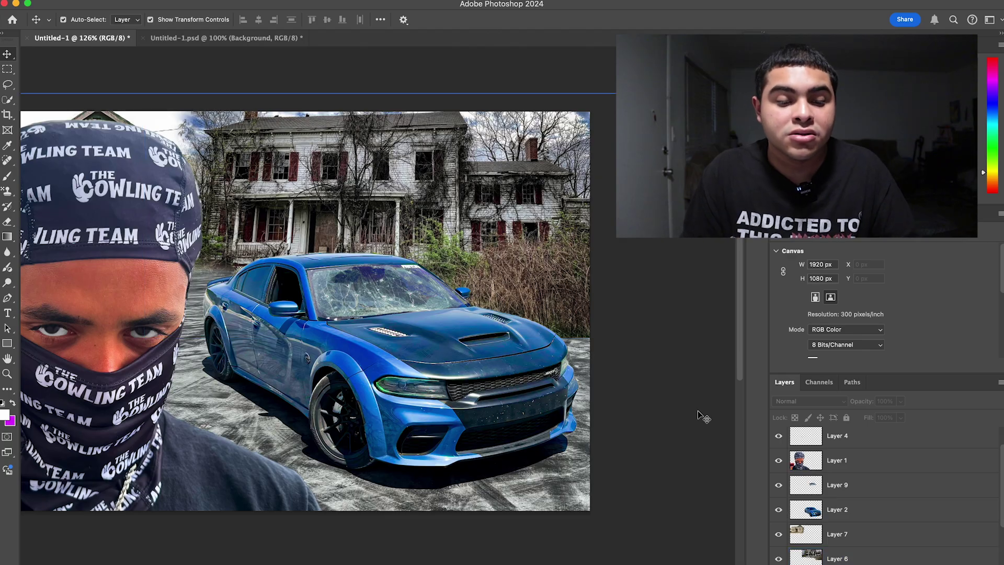
{"action": "left_click", "coordinate": [369, 361]}
{"action": "scroll", "coordinate": [368, 361], "scroll_direction": "left", "scroll_amount": 3}
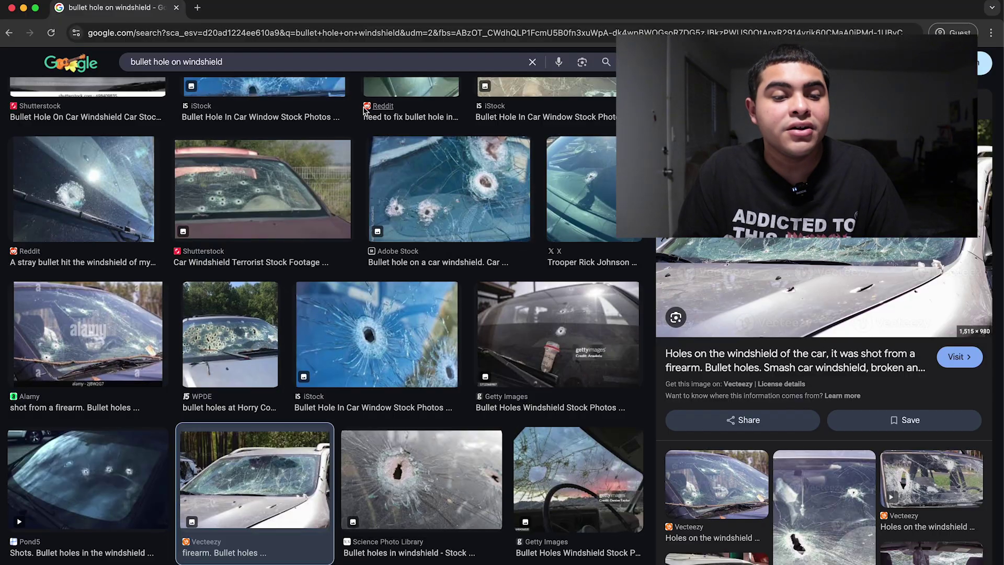
Switch to Chrome, search Google Images for "bullet holes overlay" and preview several of the resulting pictures.
{"action": "left_click", "coordinate": [324, 35]}
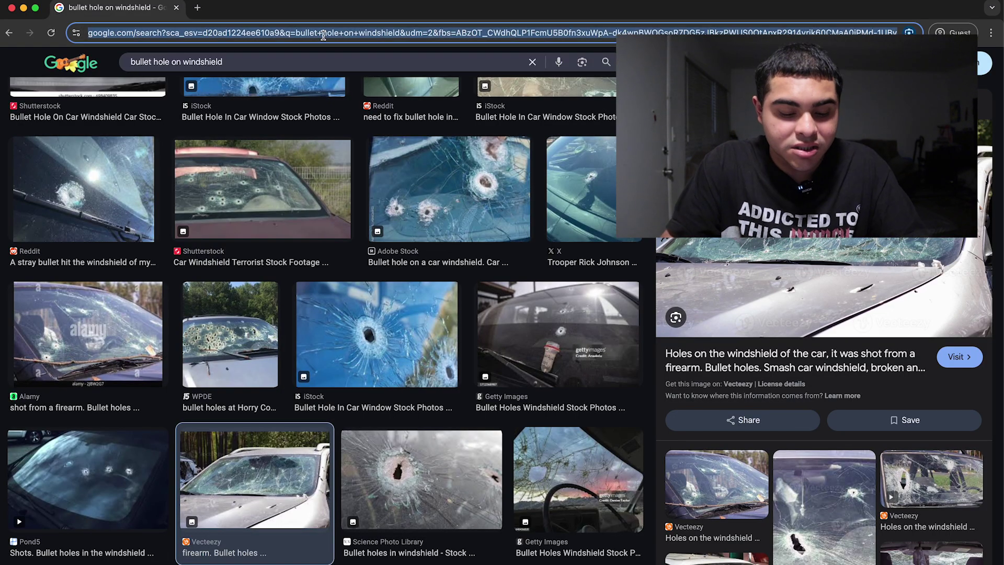
{"action": "type", "text": "bullet holes o"}
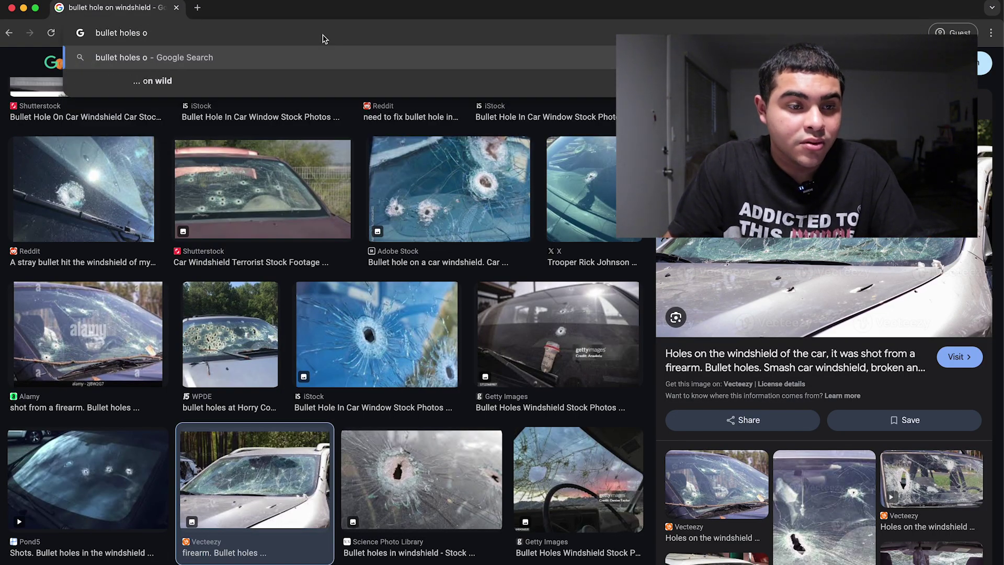
{"action": "type", "text": "verlay"}
{"action": "key", "text": "Return"}
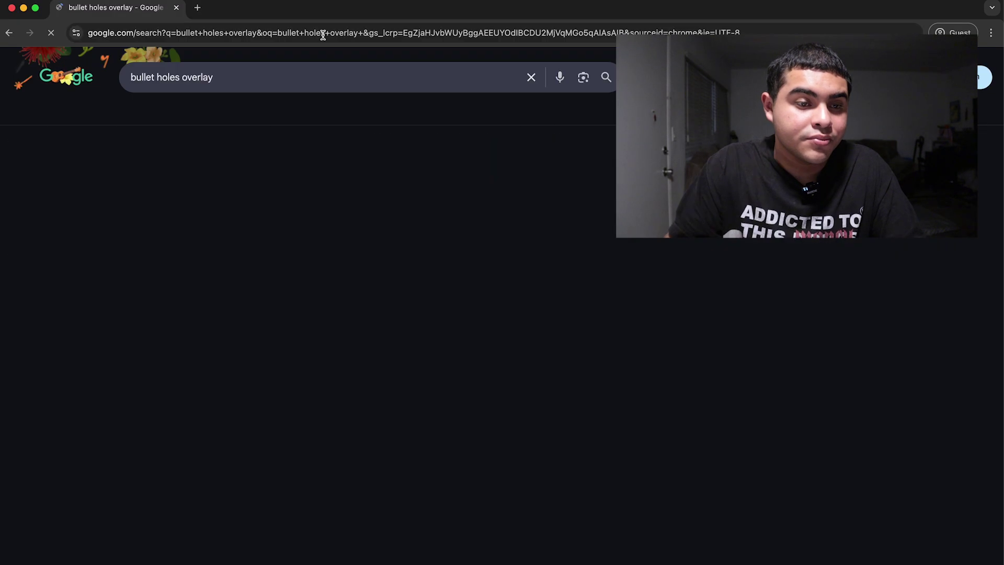
{"action": "left_click", "coordinate": [167, 112]}
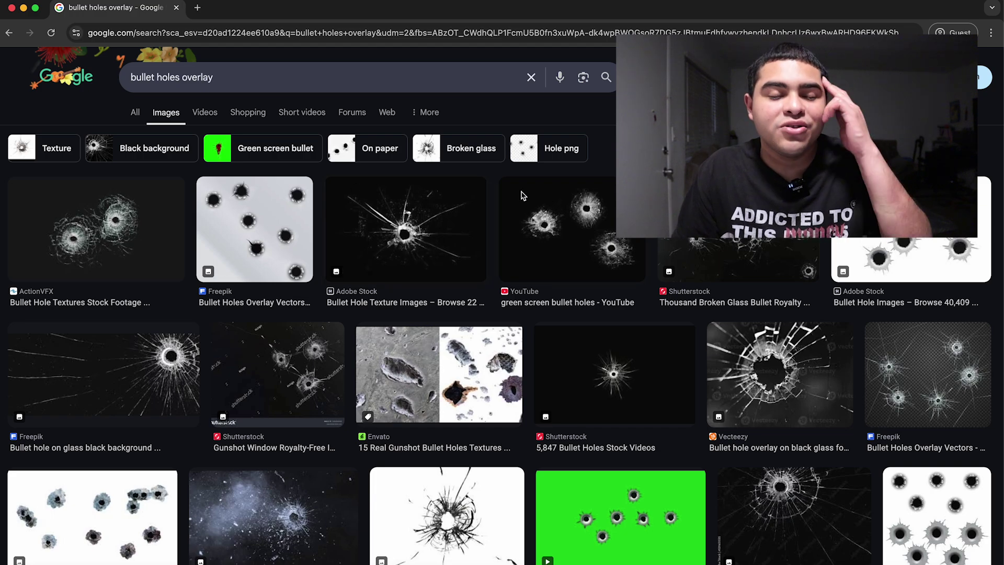
{"action": "left_click", "coordinate": [119, 232]}
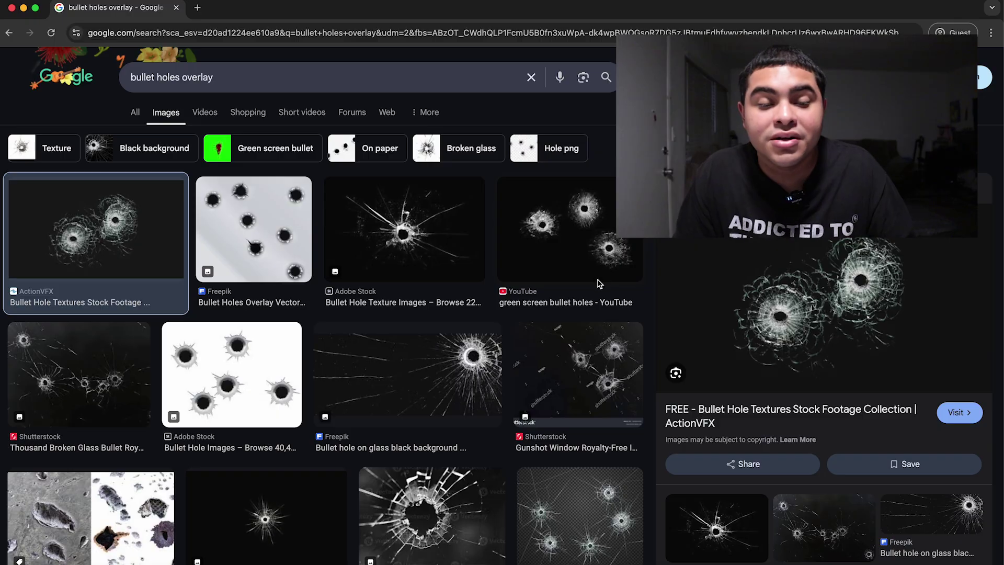
{"action": "left_click", "coordinate": [276, 202]}
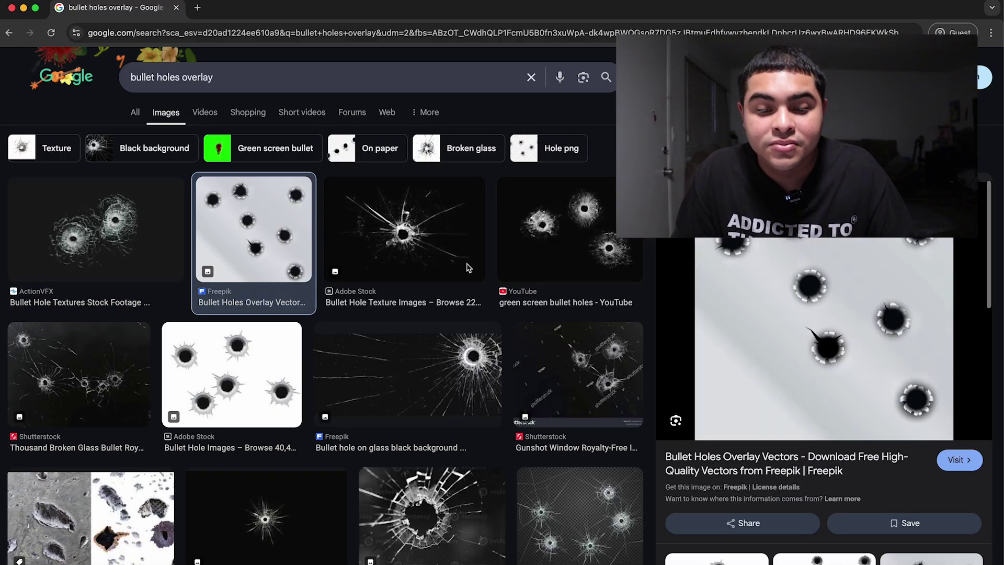
{"action": "scroll", "coordinate": [467, 268], "scroll_direction": "down", "scroll_amount": 7}
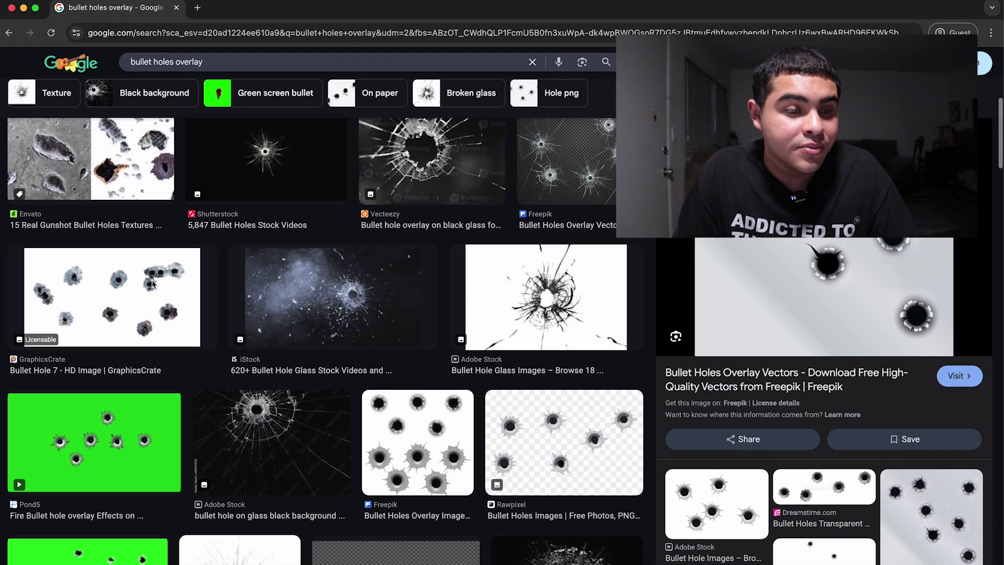
Change the image search to "bullet holes png".
{"action": "left_click", "coordinate": [204, 62]}
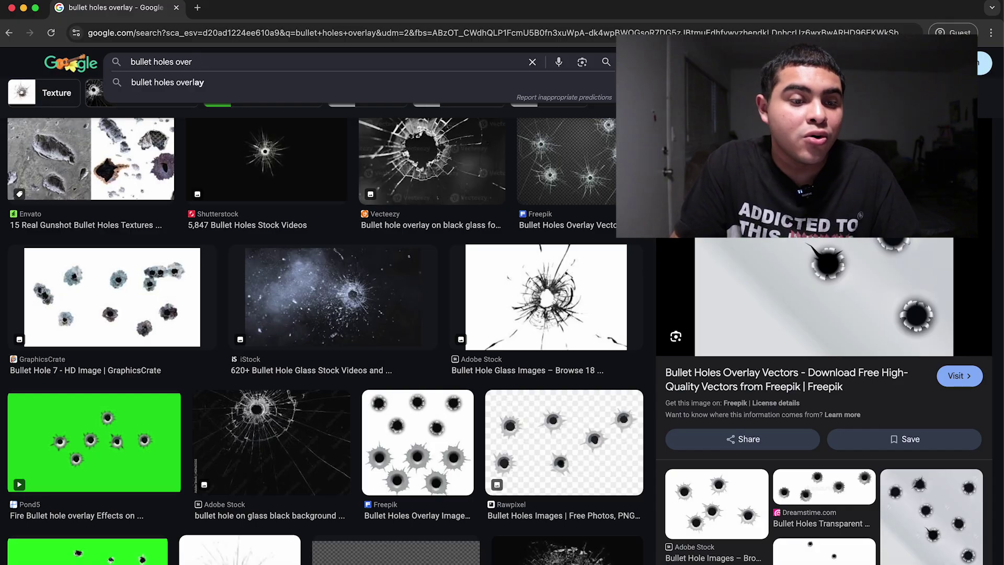
{"action": "key", "text": "BackSpace"}
{"action": "key", "text": "BackSpace"}
{"action": "key", "text": "BackSpace"}
{"action": "key", "text": "BackSpace"}
{"action": "type", "text": "png"}
{"action": "key", "text": "Return"}
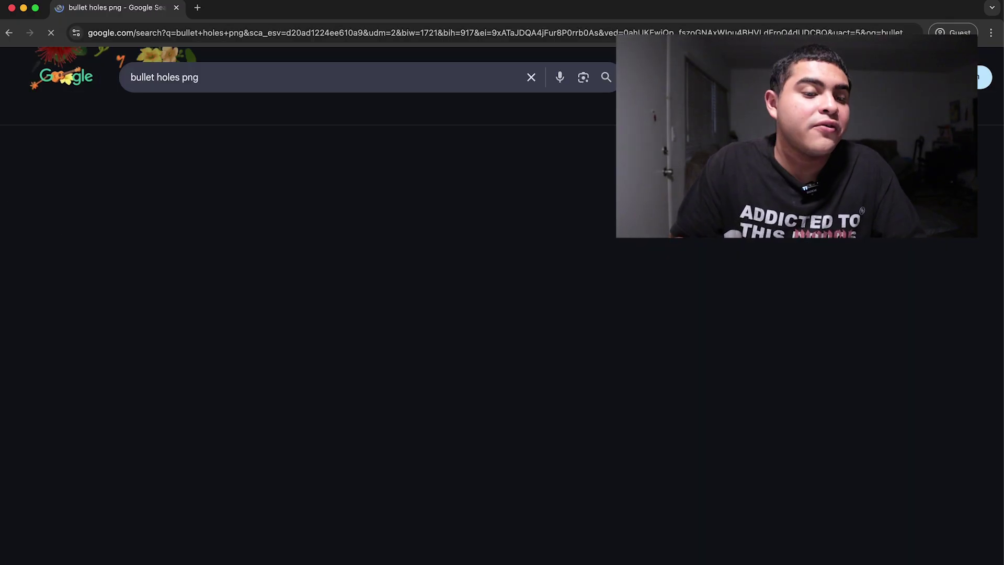
Open the FreeIconsPNG picture of three transparent-background bullet holes and copy the image.
{"action": "left_click", "coordinate": [102, 207]}
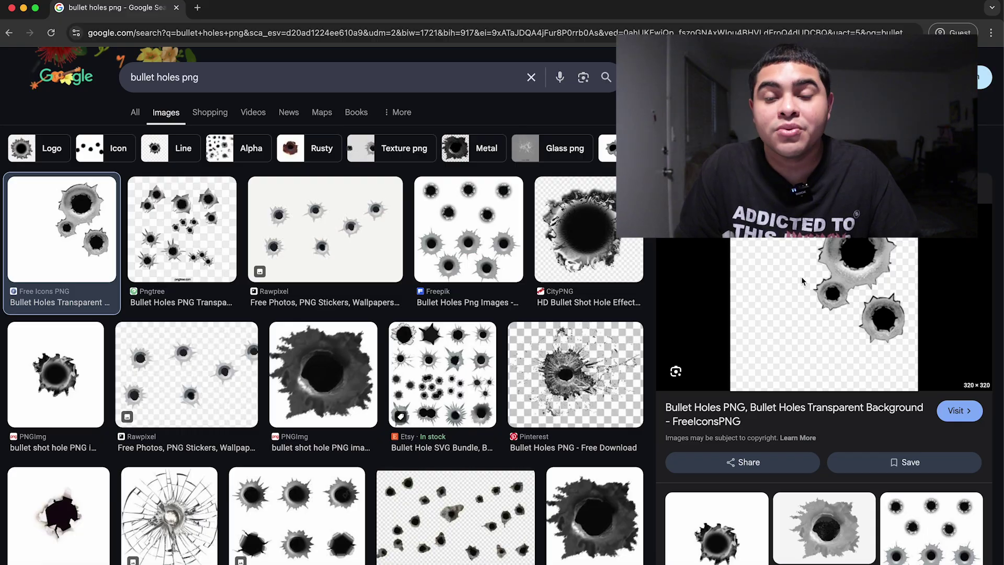
{"action": "right_click", "coordinate": [823, 256]}
{"action": "left_click", "coordinate": [853, 386]}
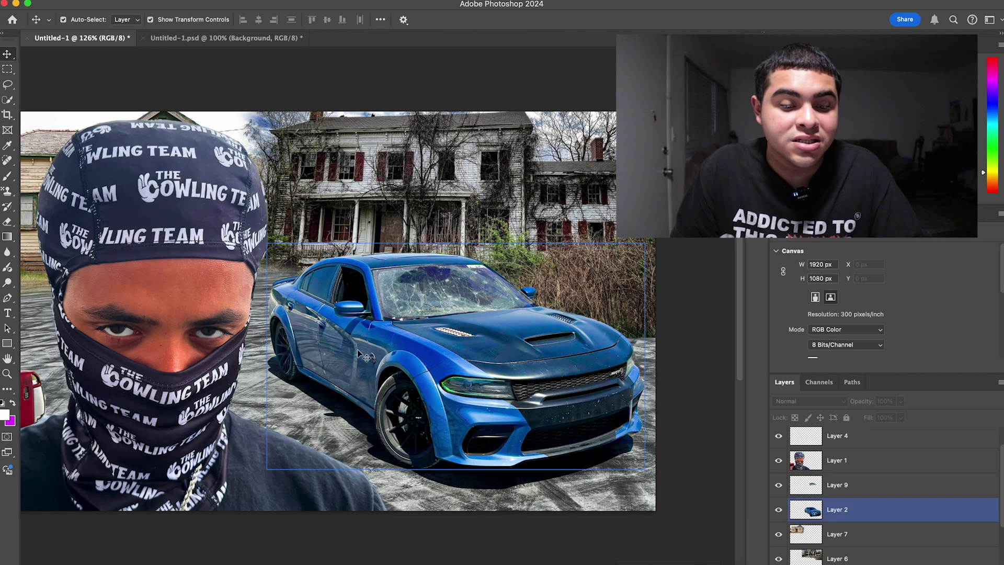
Switch to Photoshop, paste the bullet holes above the blue car layer and scale them to about 30% over the front door.
{"action": "key", "text": "super+v"}
{"action": "key", "text": "super+t"}
{"action": "left_click_drag", "start_coordinate": [385, 299], "coordinate": [334, 332]}
{"action": "scroll", "coordinate": [343, 344], "scroll_direction": "up", "scroll_amount": 3}
{"action": "scroll", "coordinate": [344, 344], "scroll_direction": "up", "scroll_amount": 2}
{"action": "scroll", "coordinate": [345, 345], "scroll_direction": "right", "scroll_amount": 10}
{"action": "scroll", "coordinate": [355, 362], "scroll_direction": "up", "scroll_amount": 5}
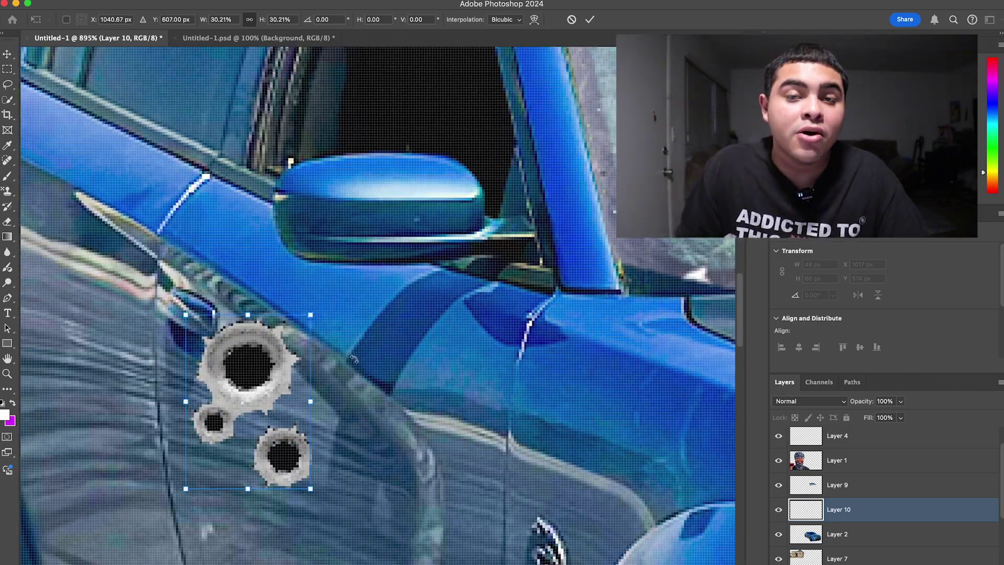
Position the three bullet holes on the car's front door, shrink them to about 20 by 28 px and apply the transform.
{"action": "left_click_drag", "start_coordinate": [264, 380], "coordinate": [322, 393]}
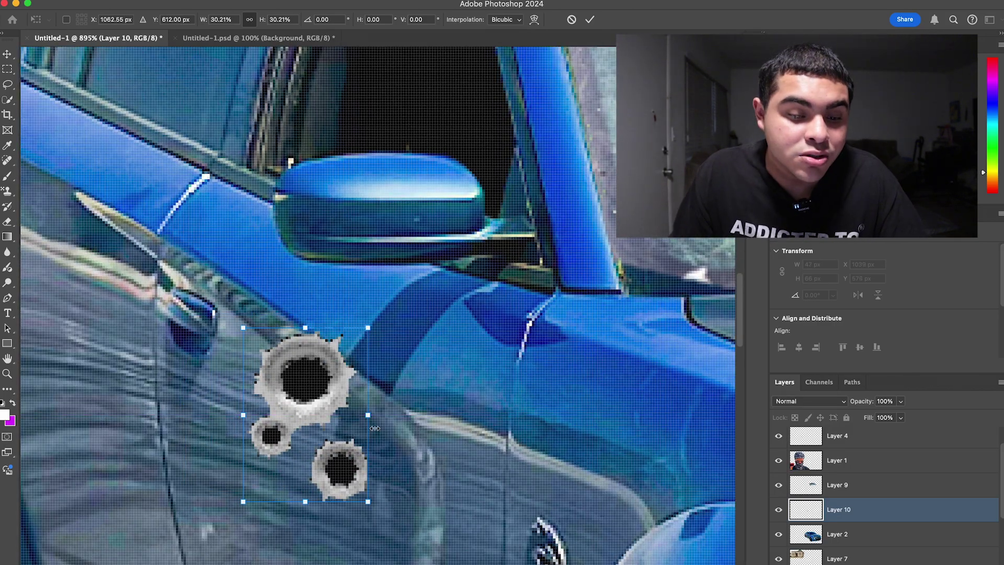
{"action": "left_click_drag", "start_coordinate": [369, 416], "coordinate": [297, 416]}
{"action": "left_click", "coordinate": [590, 19]}
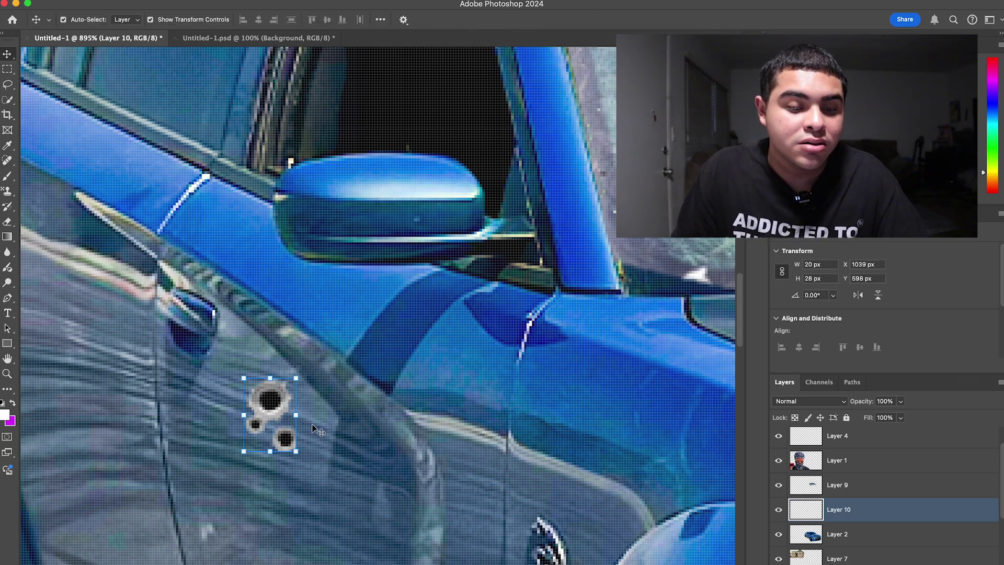
{"action": "left_click", "coordinate": [327, 412]}
{"action": "scroll", "coordinate": [328, 413], "scroll_direction": "down", "scroll_amount": 5}
{"action": "scroll", "coordinate": [327, 410], "scroll_direction": "down", "scroll_amount": 5}
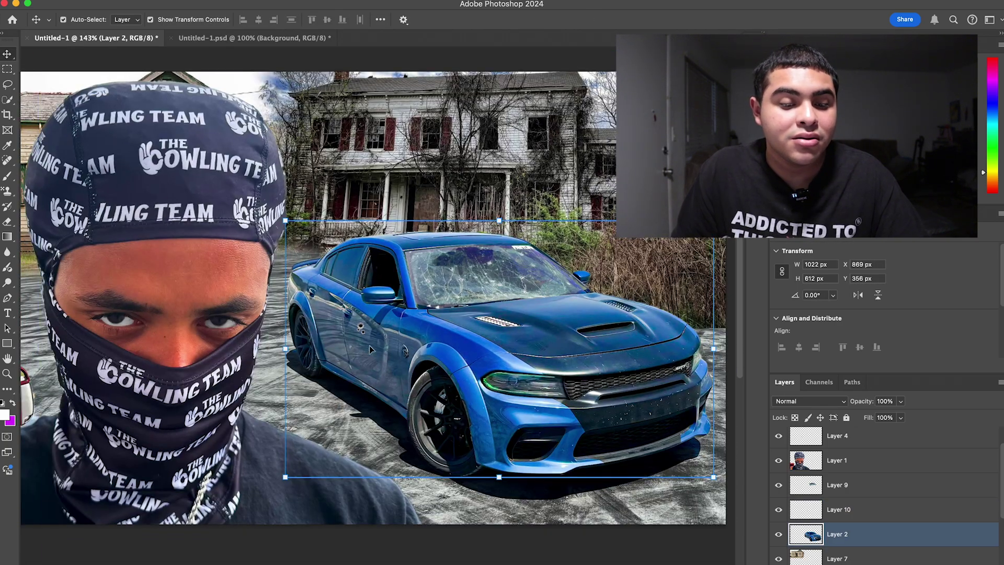
Trace the lowest bullet hole on the front door with the Pen tool and convert the path to a selection.
{"action": "scroll", "coordinate": [354, 354], "scroll_direction": "up", "scroll_amount": 7}
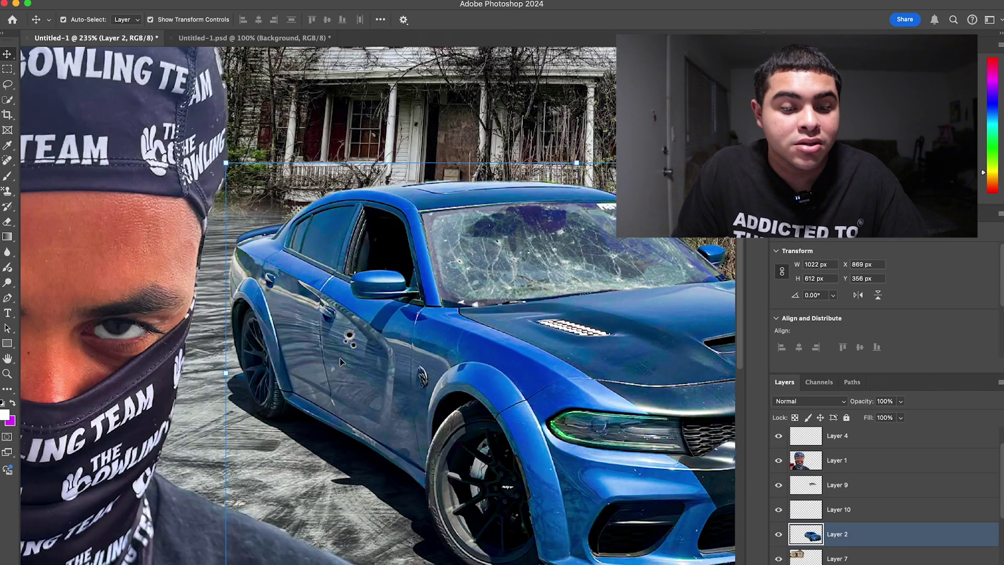
{"action": "left_click", "coordinate": [309, 366]}
{"action": "scroll", "coordinate": [309, 367], "scroll_direction": "up", "scroll_amount": 3}
{"action": "scroll", "coordinate": [282, 356], "scroll_direction": "up", "scroll_amount": 1}
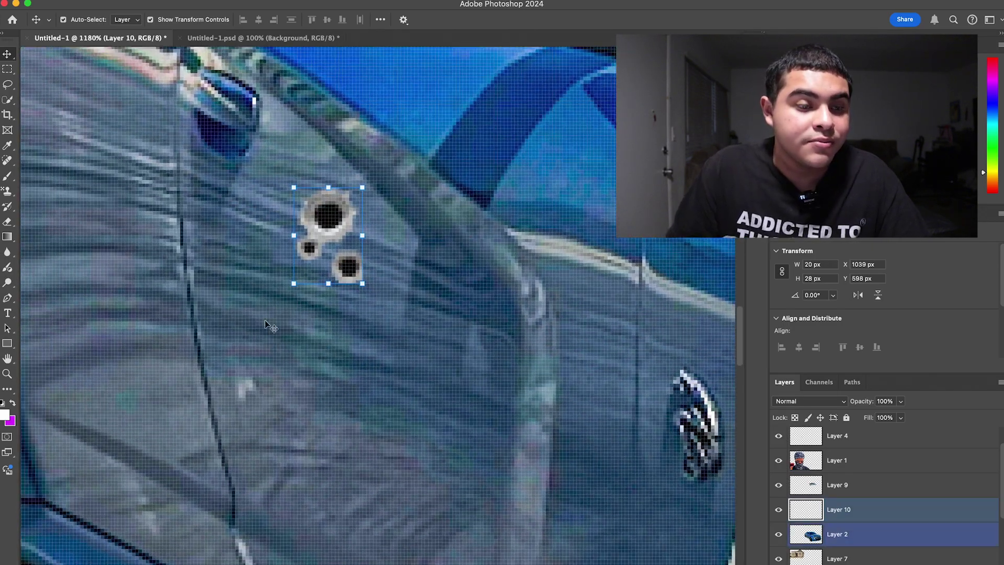
{"action": "key", "text": "p"}
{"action": "left_click", "coordinate": [360, 245]}
{"action": "left_click", "coordinate": [335, 252]}
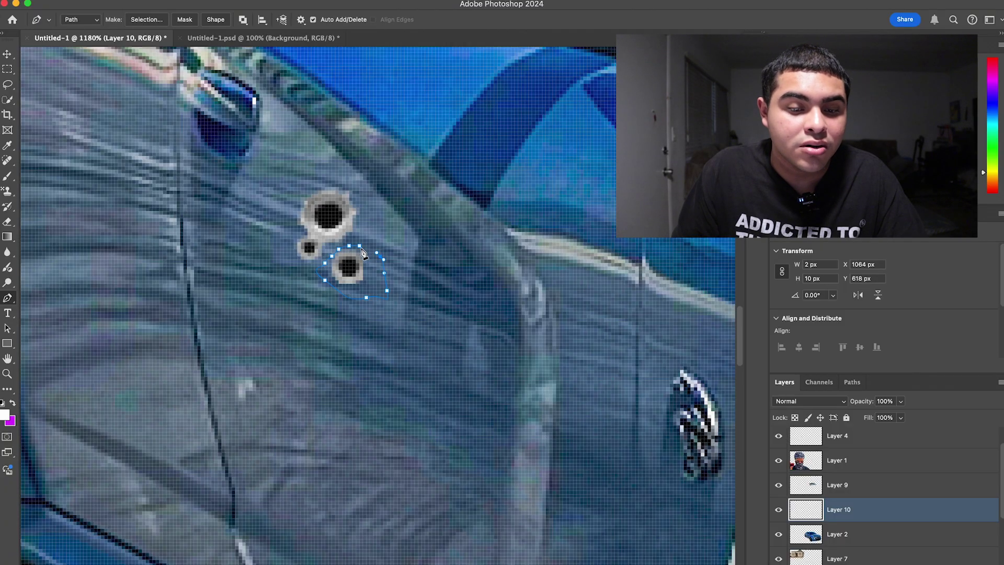
{"action": "right_click", "coordinate": [338, 284]}
{"action": "left_click", "coordinate": [369, 330]}
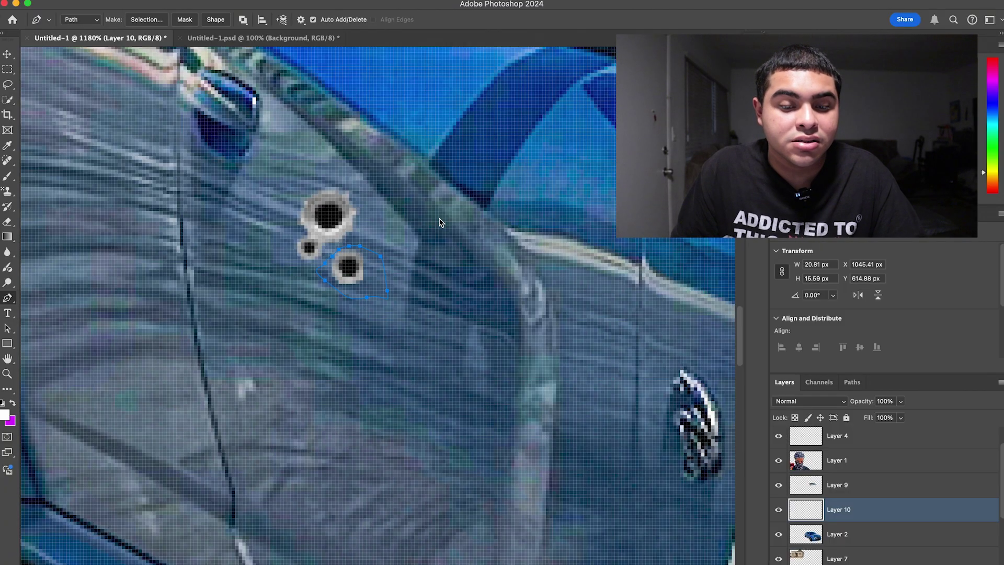
{"action": "left_click", "coordinate": [553, 236]}
Copy the selected bullet hole to its own layer and duplicate that layer.
{"action": "key", "text": "v"}
{"action": "key", "text": "ctrl+j"}
{"action": "key", "text": "ctrl+j"}
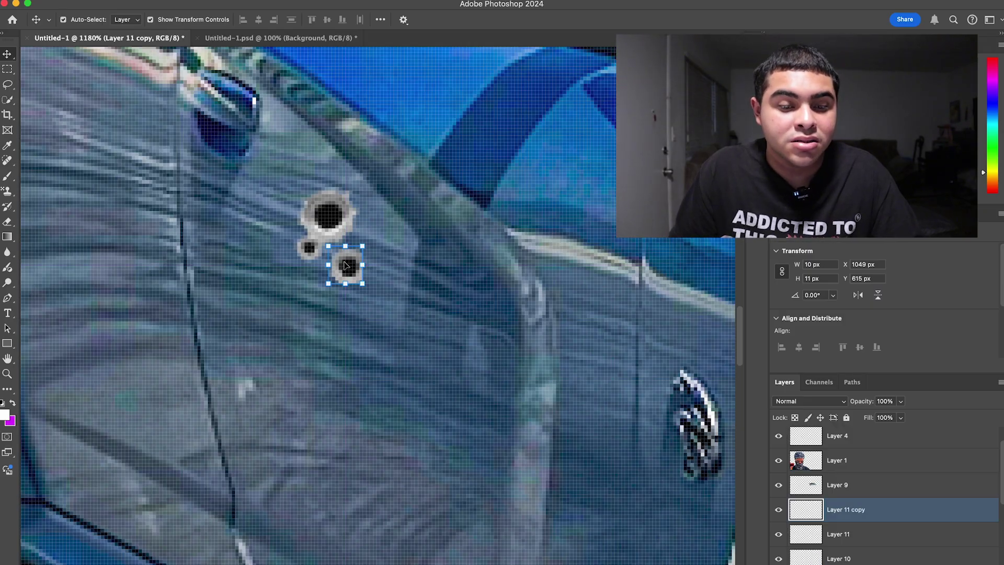
Move the duplicated bullet hole to the upper rear door beside its handle and scale it to about 93%.
{"action": "left_click_drag", "start_coordinate": [417, 243], "coordinate": [137, 186]}
{"action": "key", "text": "ctrl+minus"}
{"action": "scroll", "coordinate": [185, 195], "scroll_direction": "left", "scroll_amount": 5}
{"action": "scroll", "coordinate": [186, 195], "scroll_direction": "up", "scroll_amount": 2}
{"action": "left_click_drag", "start_coordinate": [352, 280], "coordinate": [272, 106]}
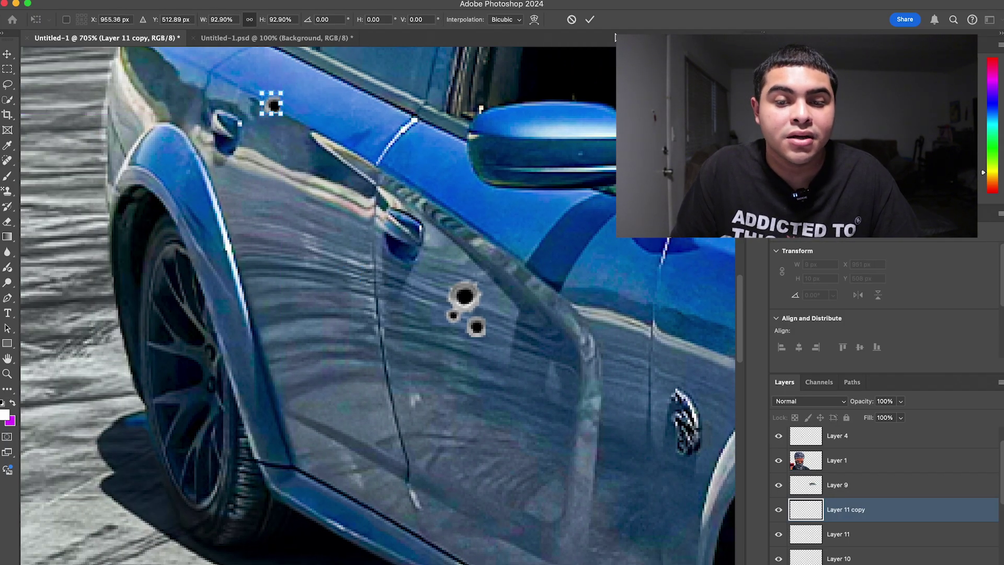
{"action": "left_click", "coordinate": [590, 19]}
Duplicate the rear door's bullet hole, place the copy just below it and scale it to 50%.
{"action": "key", "text": "super+j"}
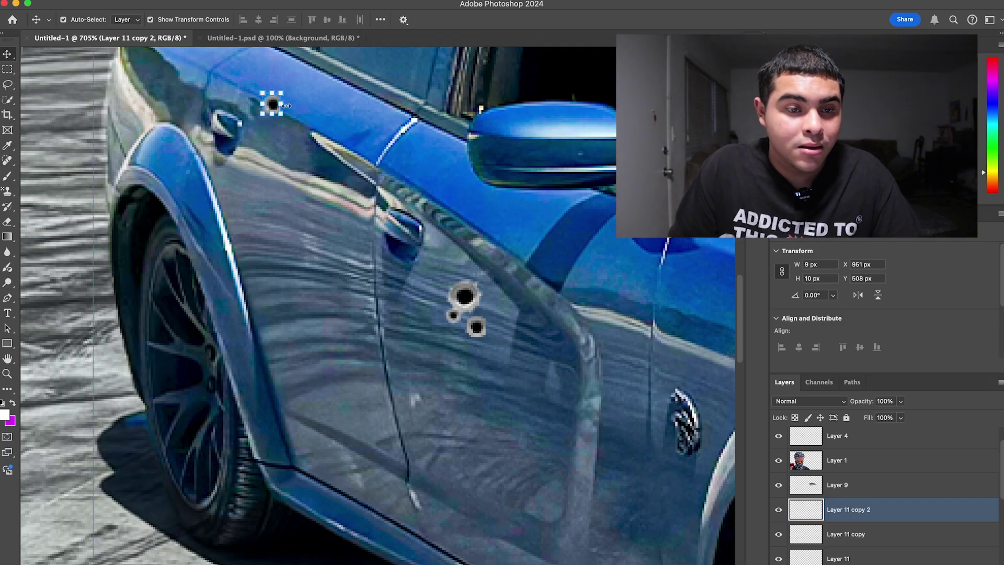
{"action": "key", "text": "super+t"}
{"action": "left_click_drag", "start_coordinate": [272, 104], "coordinate": [276, 142]}
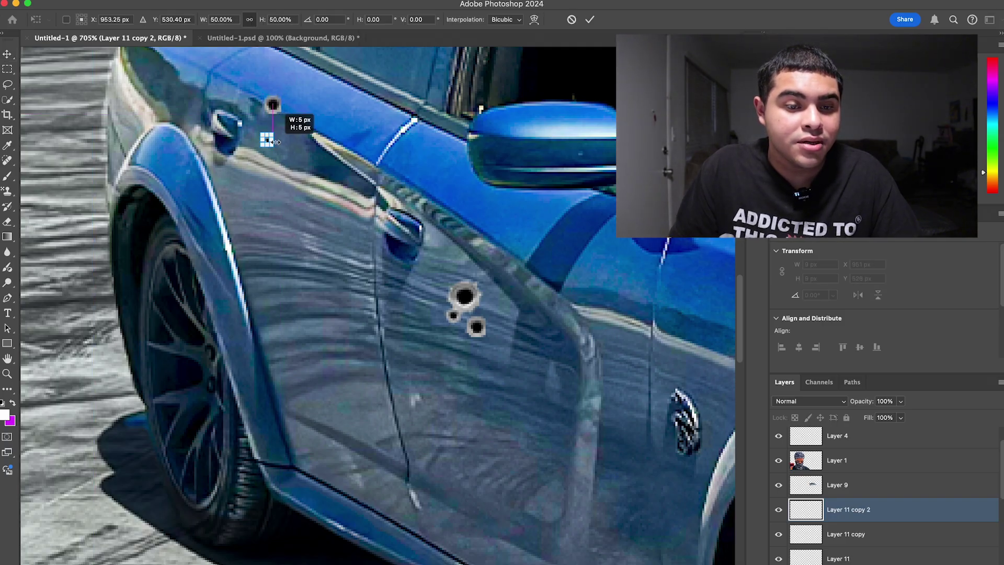
{"action": "left_click", "coordinate": [590, 19]}
{"action": "left_click", "coordinate": [299, 112]}
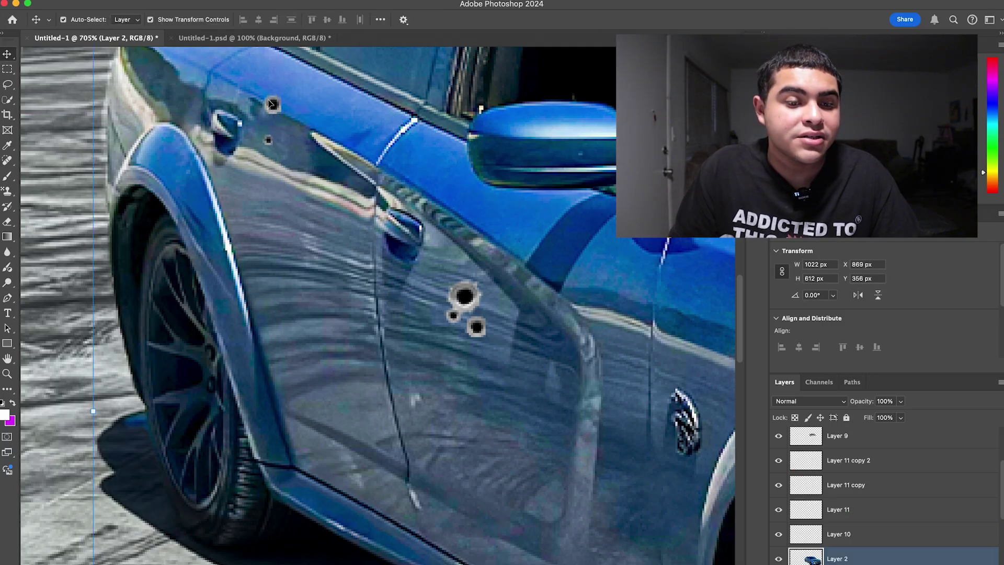
Copy the upper rear-door bullet hole down to the middle of the rear door and enlarge it to about 12 by 14 px.
{"action": "left_click", "coordinate": [272, 104]}
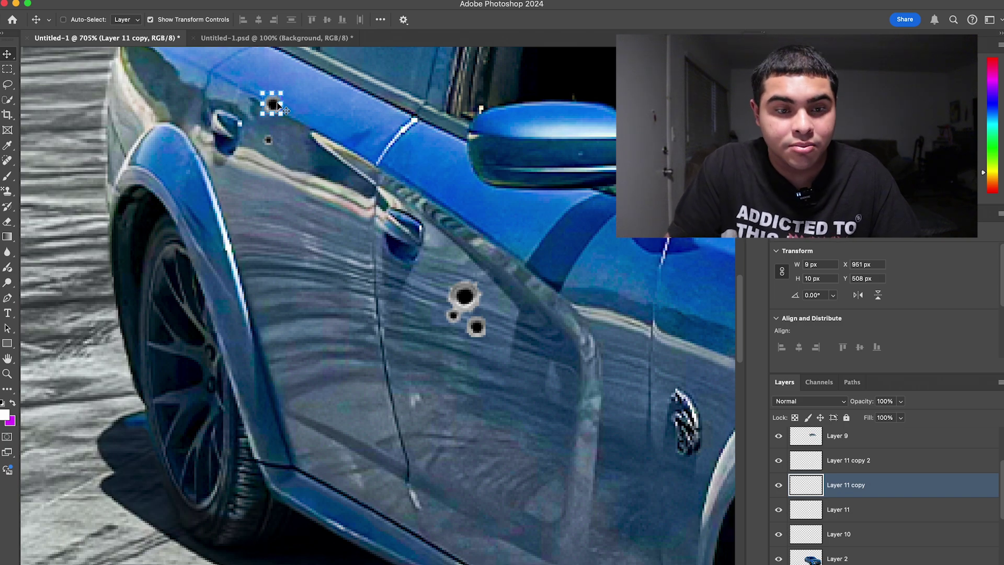
{"action": "left_click_drag", "start_coordinate": [278, 106], "coordinate": [298, 269]}
{"action": "key", "text": "super+t"}
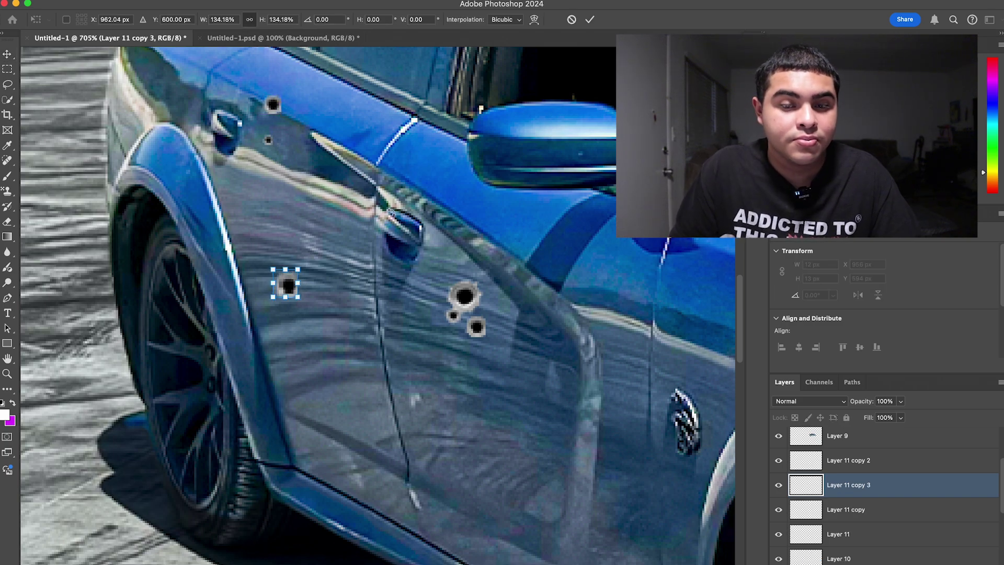
{"action": "left_click", "coordinate": [591, 20]}
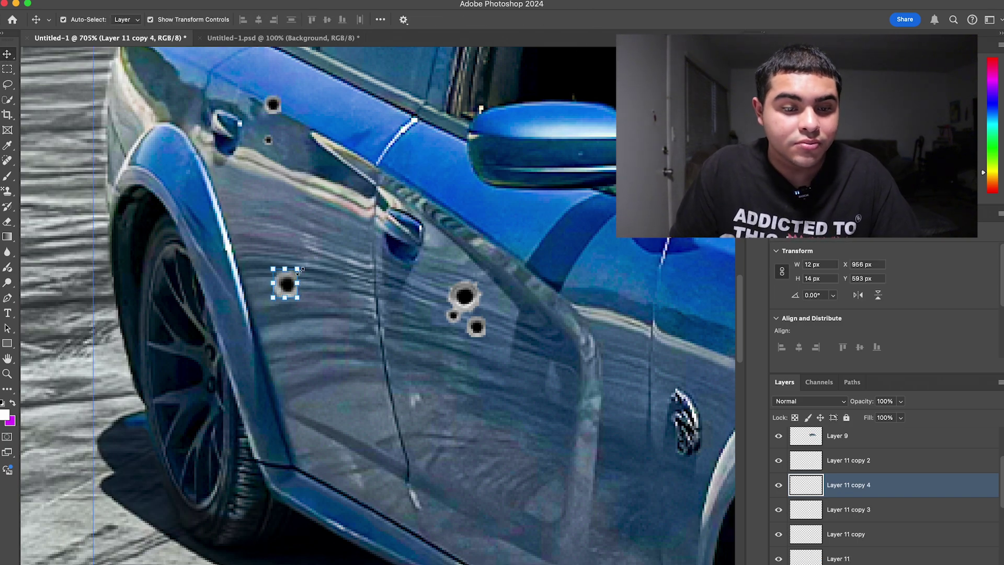
Place another bullet hole copy on the rear door near the front door handle and scale it to about 79%.
{"action": "left_click_drag", "start_coordinate": [294, 287], "coordinate": [348, 206]}
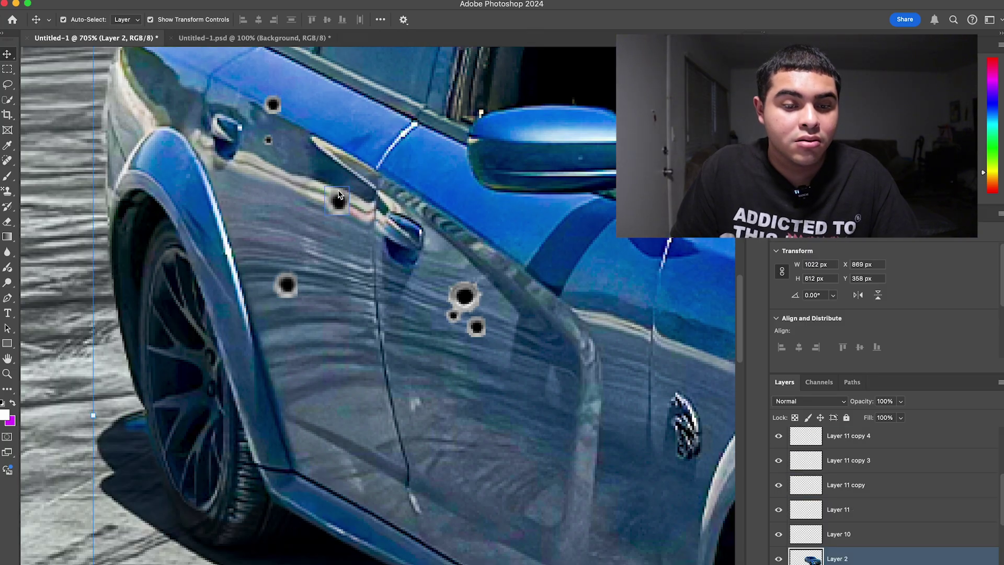
{"action": "key", "text": "super+t"}
{"action": "left_click_drag", "start_coordinate": [338, 187], "coordinate": [338, 192]}
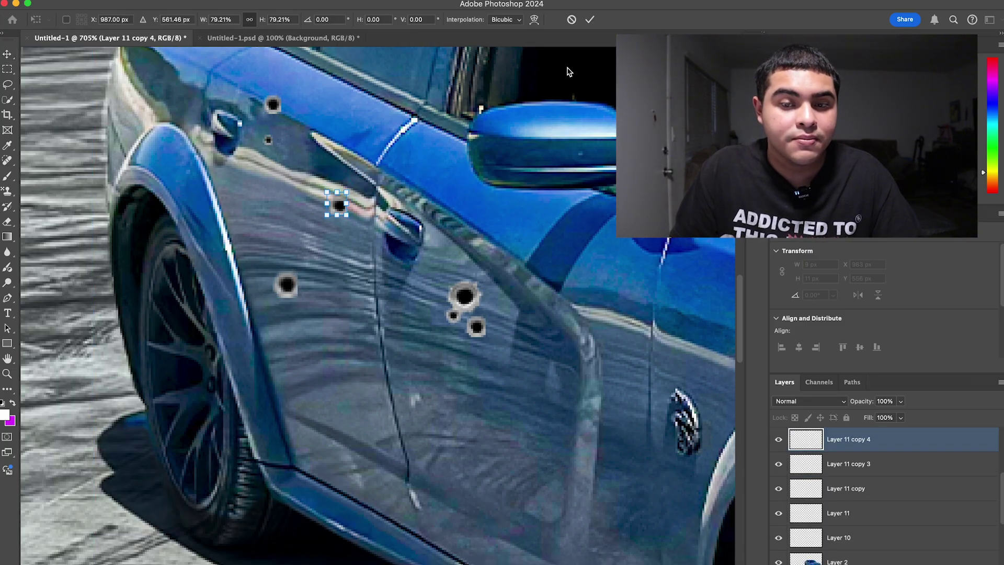
{"action": "left_click", "coordinate": [591, 19]}
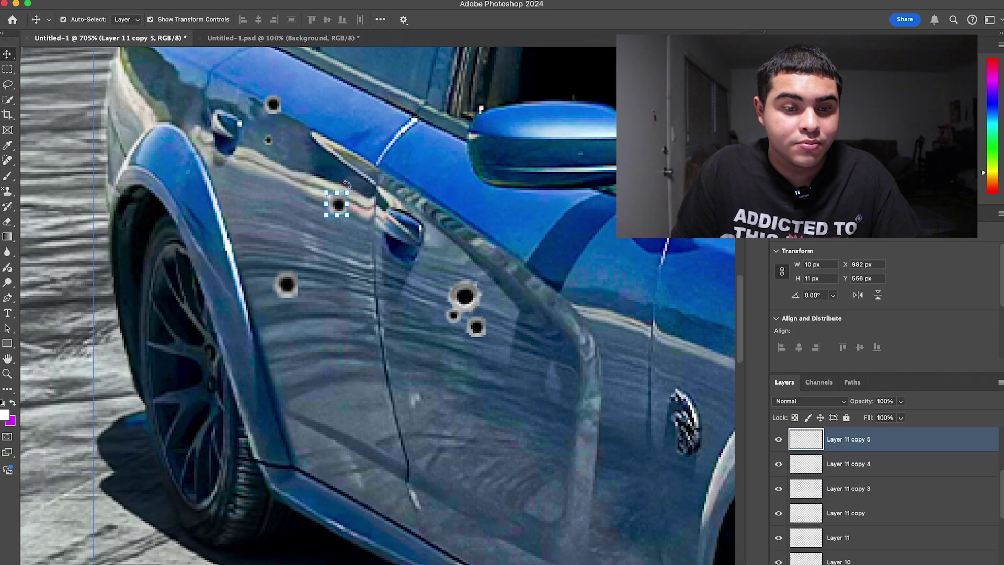
Try an enlarged bullet hole copy, about 16 by 17 px, below the rear door handle and delete it.
{"action": "left_click_drag", "start_coordinate": [338, 205], "coordinate": [273, 179]}
{"action": "key", "text": "super+t"}
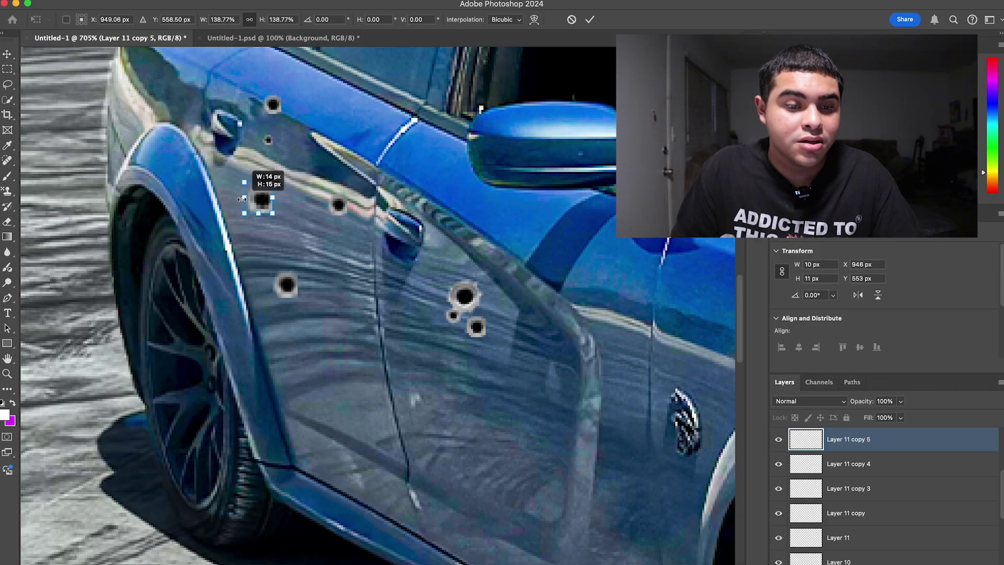
{"action": "left_click", "coordinate": [590, 20]}
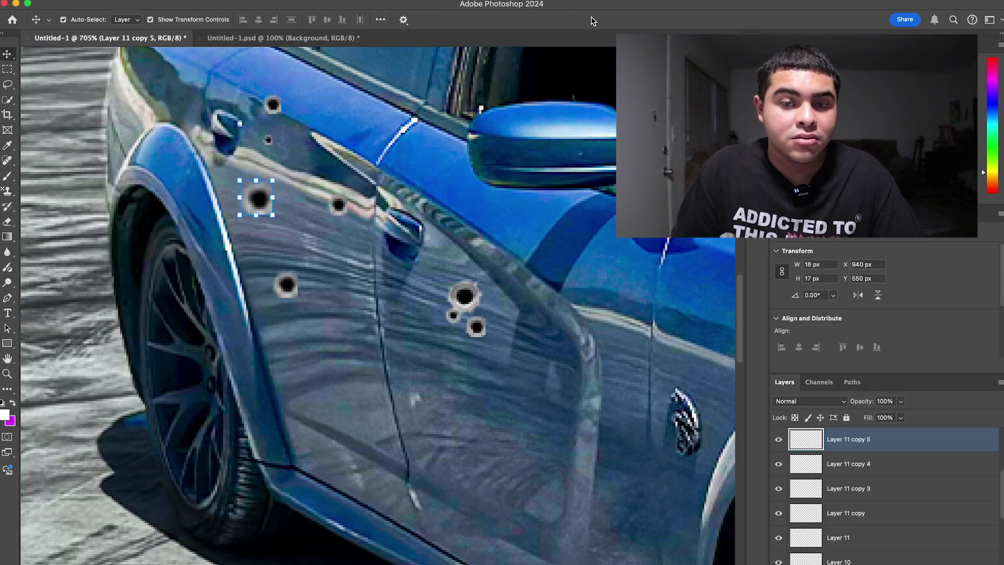
{"action": "key", "text": "BackSpace"}
{"action": "key", "text": "super+0"}
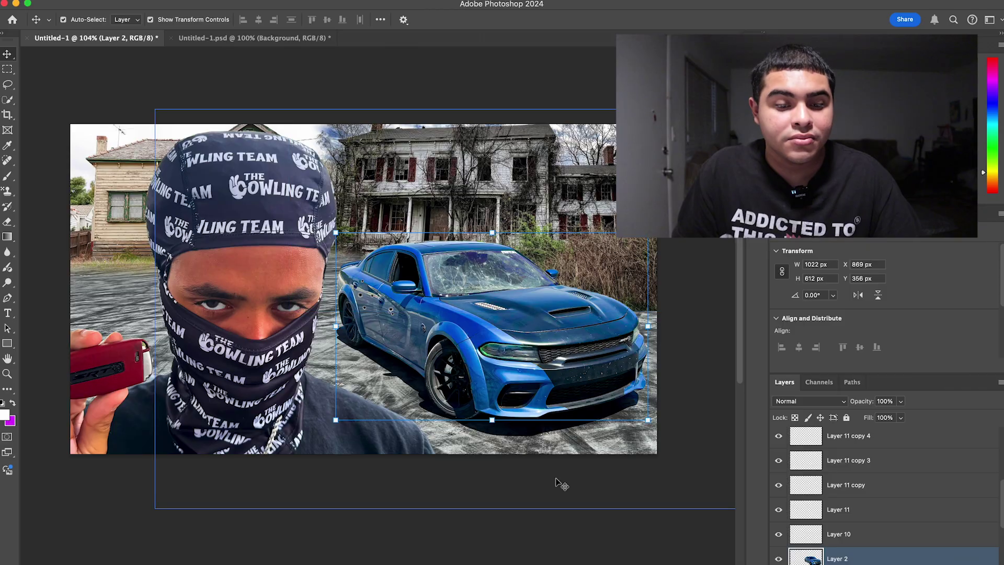
Duplicate the 12 by 14 px bullet hole from the rear door onto the front fender and onto the front door below the mirror.
{"action": "left_click", "coordinate": [413, 310]}
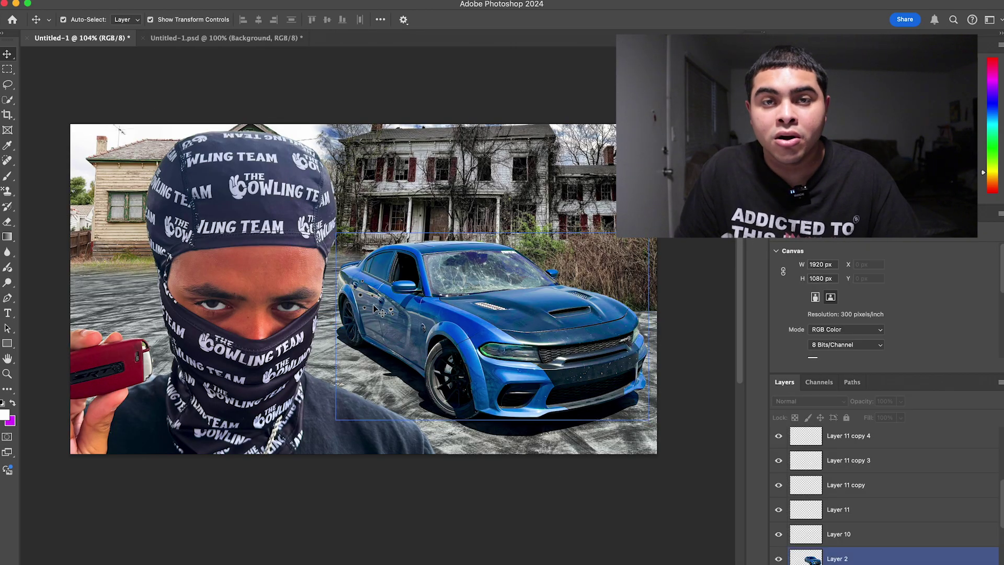
{"action": "scroll", "coordinate": [383, 312], "scroll_direction": "up", "scroll_amount": 4}
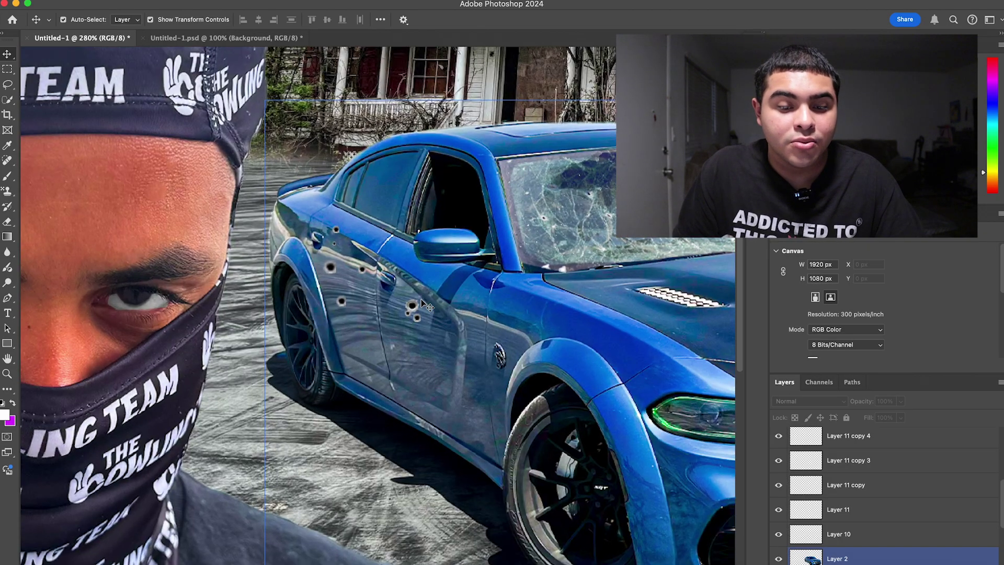
{"action": "left_click", "coordinate": [413, 307]}
{"action": "left_click", "coordinate": [342, 302]}
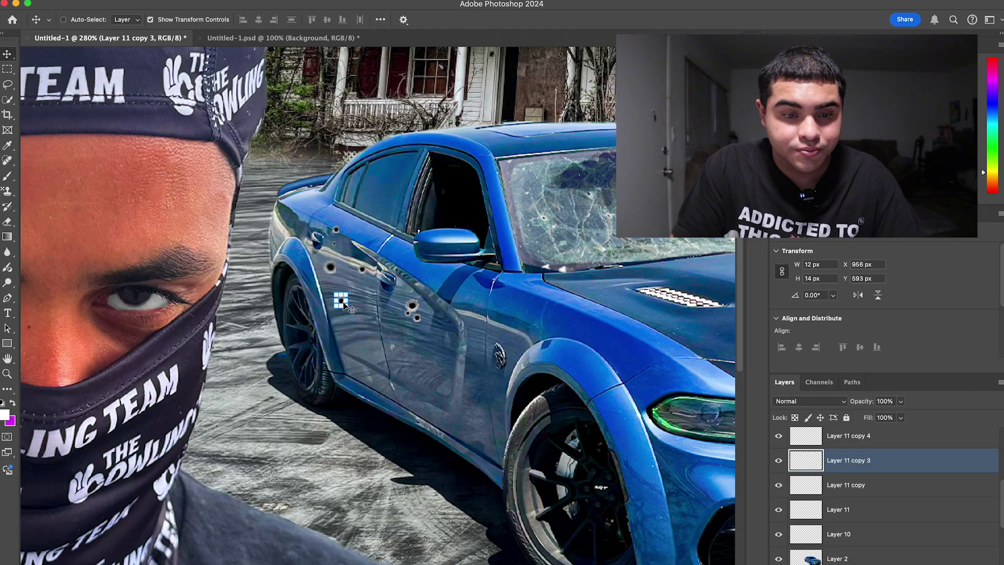
{"action": "left_click_drag", "start_coordinate": [348, 301], "coordinate": [516, 312]}
{"action": "left_click", "coordinate": [589, 20]}
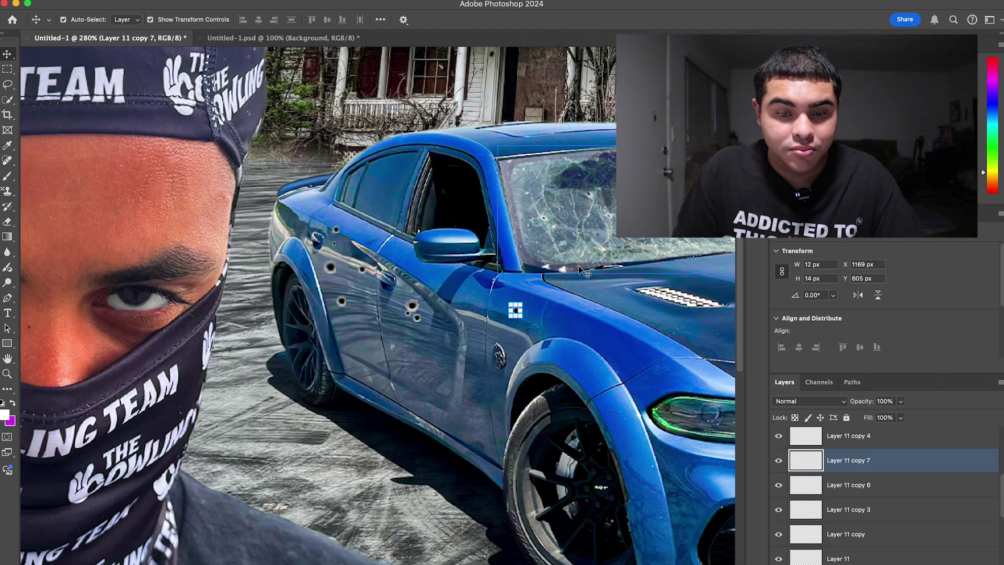
{"action": "left_click", "coordinate": [523, 305]}
{"action": "left_click_drag", "start_coordinate": [523, 305], "coordinate": [468, 302]}
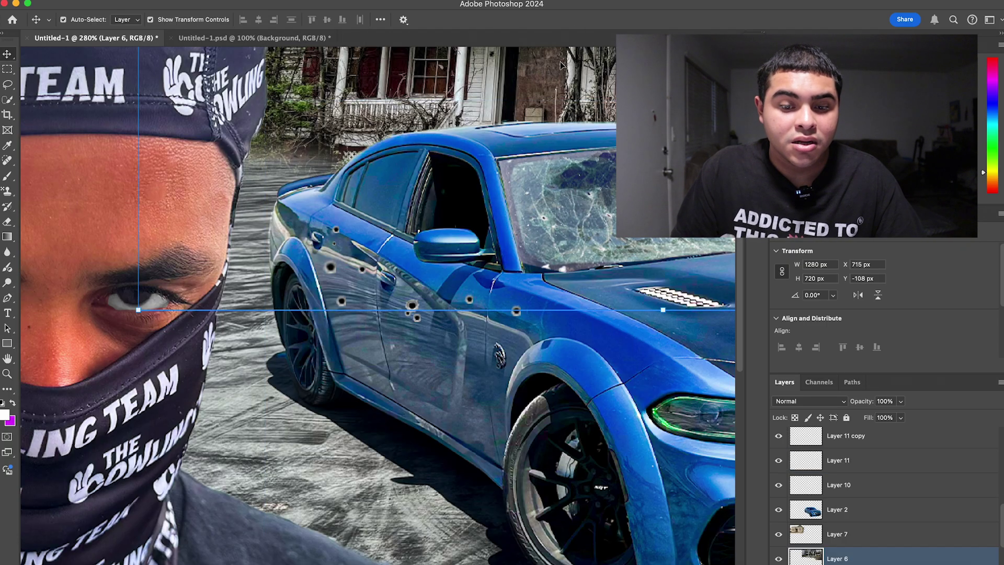
Switch to the browser, return to the "bullet holes overlay" results and copy the ActionVFX image of two glass bullet holes.
{"action": "scroll", "coordinate": [509, 256], "scroll_direction": "down", "scroll_amount": 3}
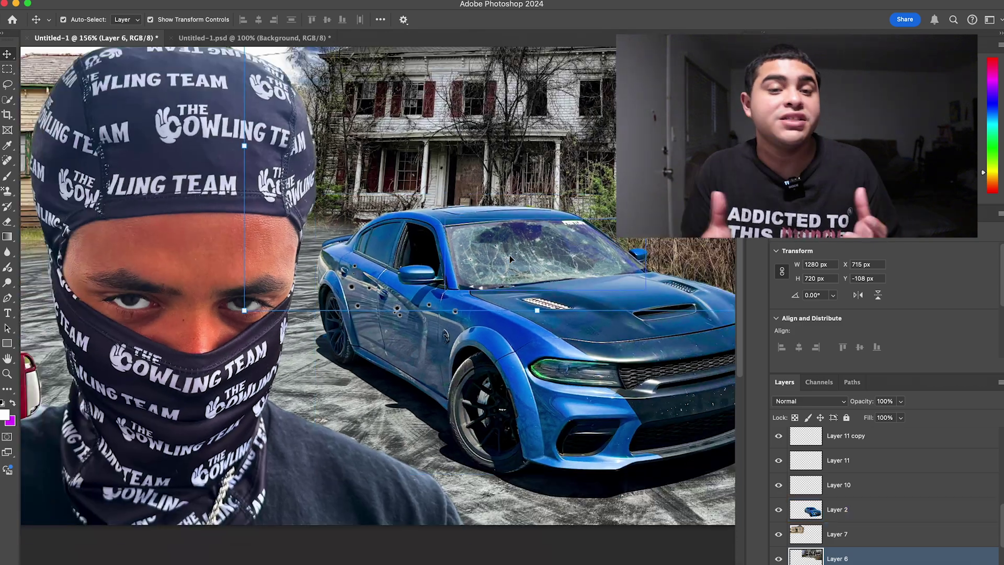
{"action": "left_click", "coordinate": [406, 262]}
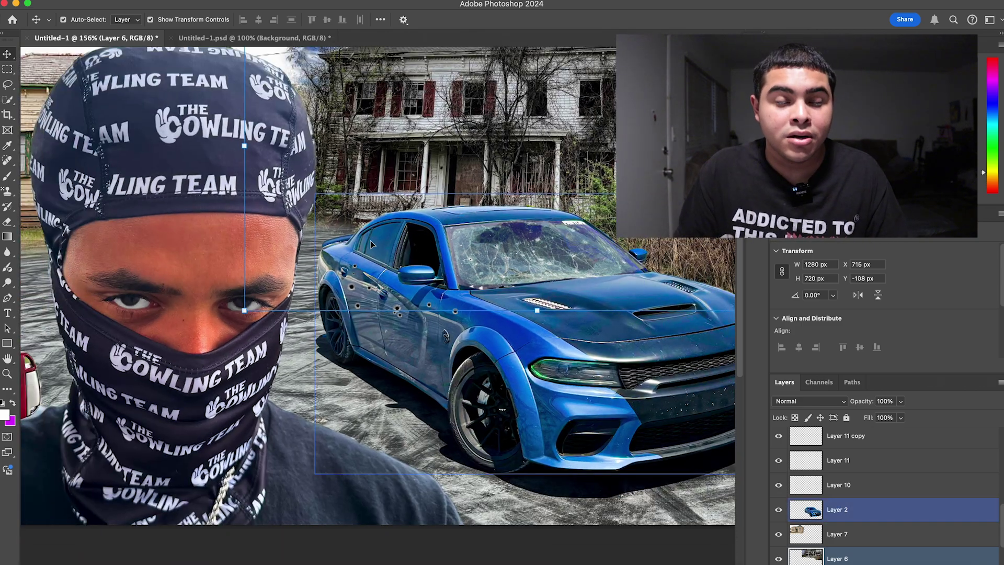
{"action": "scroll", "coordinate": [371, 240], "scroll_direction": "up", "scroll_amount": 10}
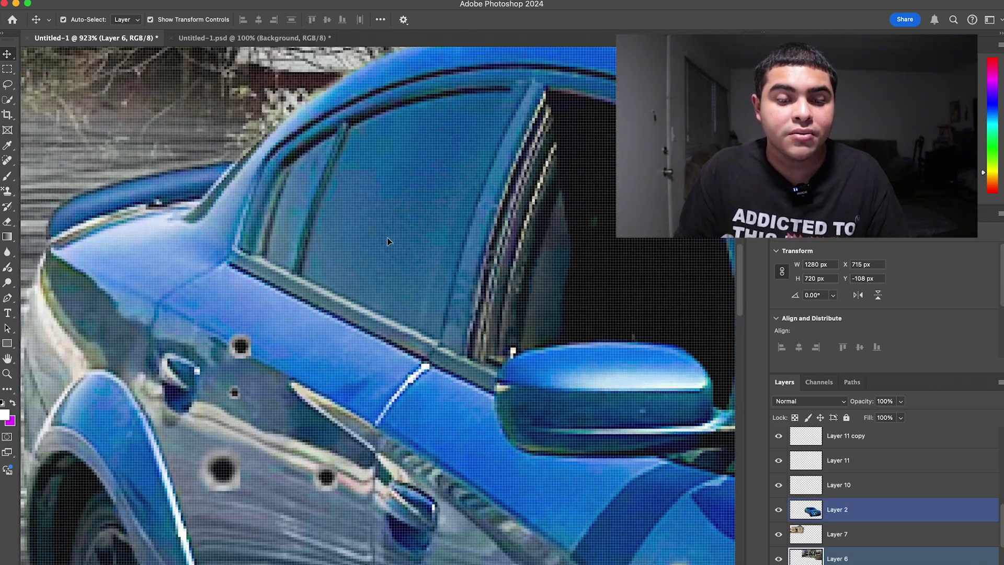
{"action": "scroll", "coordinate": [388, 241], "scroll_direction": "down", "scroll_amount": 5}
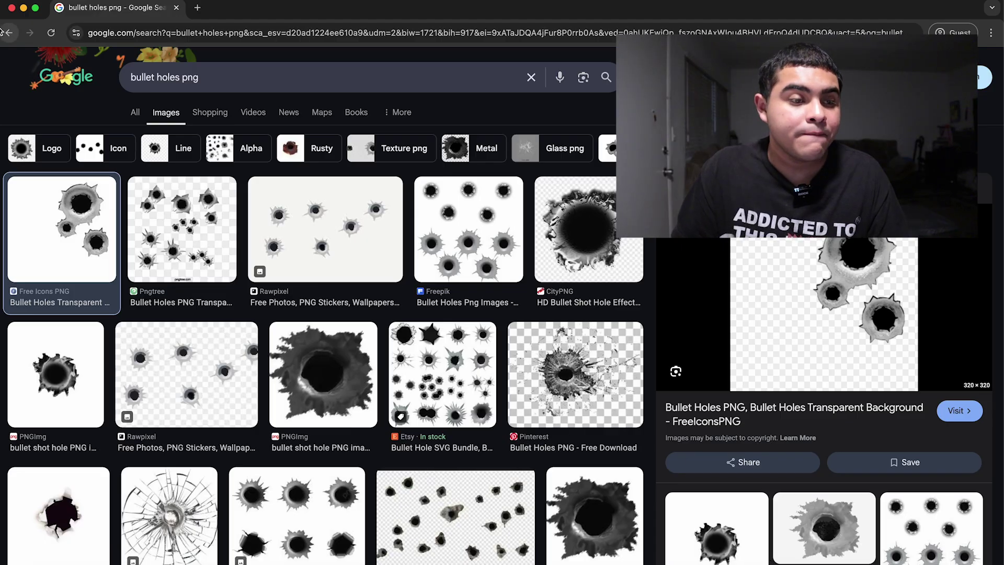
{"action": "left_click", "coordinate": [5, 32]}
{"action": "left_click", "coordinate": [4, 31]}
{"action": "scroll", "coordinate": [135, 136], "scroll_direction": "down", "scroll_amount": 2}
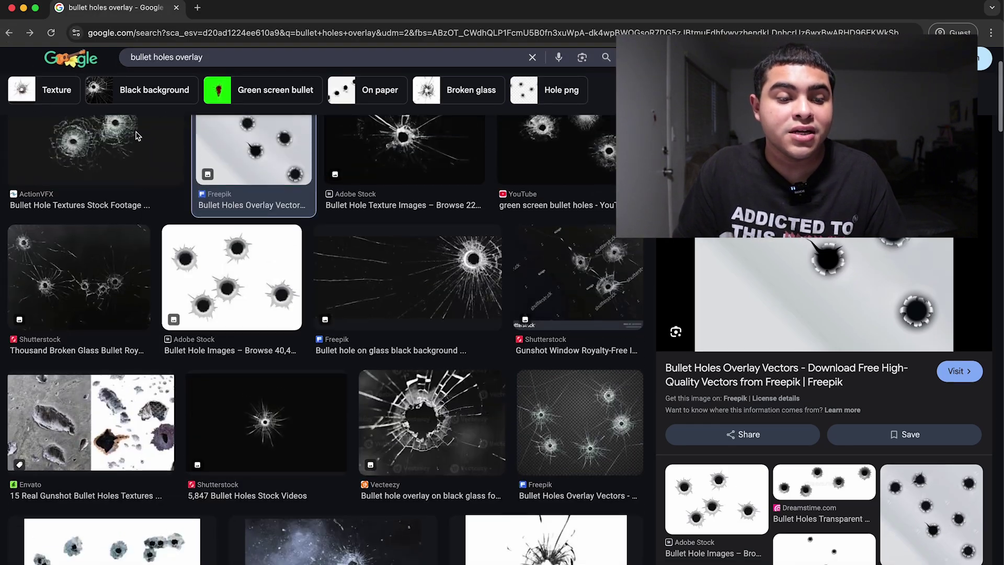
{"action": "left_click", "coordinate": [136, 136]}
{"action": "right_click", "coordinate": [765, 285]}
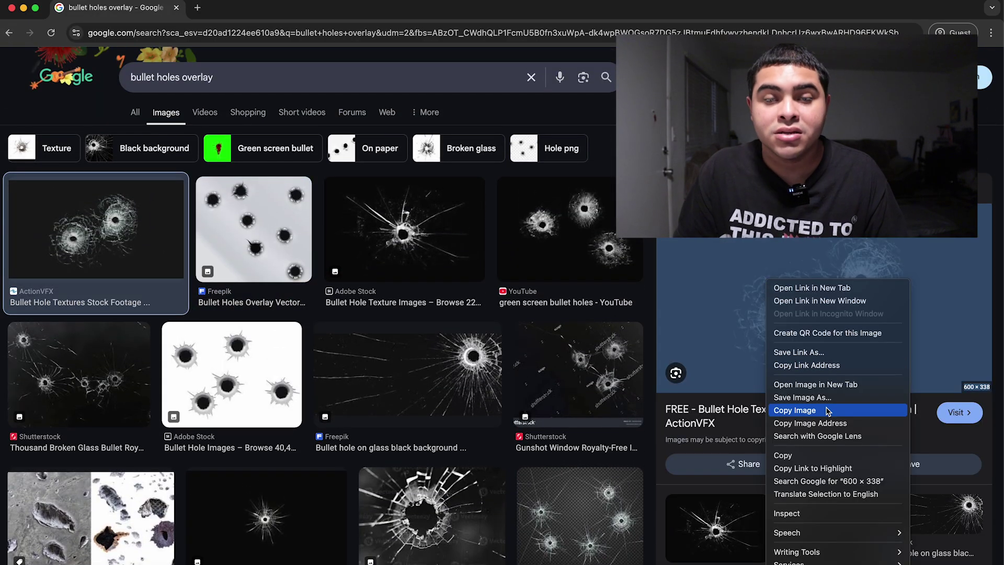
{"action": "left_click", "coordinate": [796, 413]}
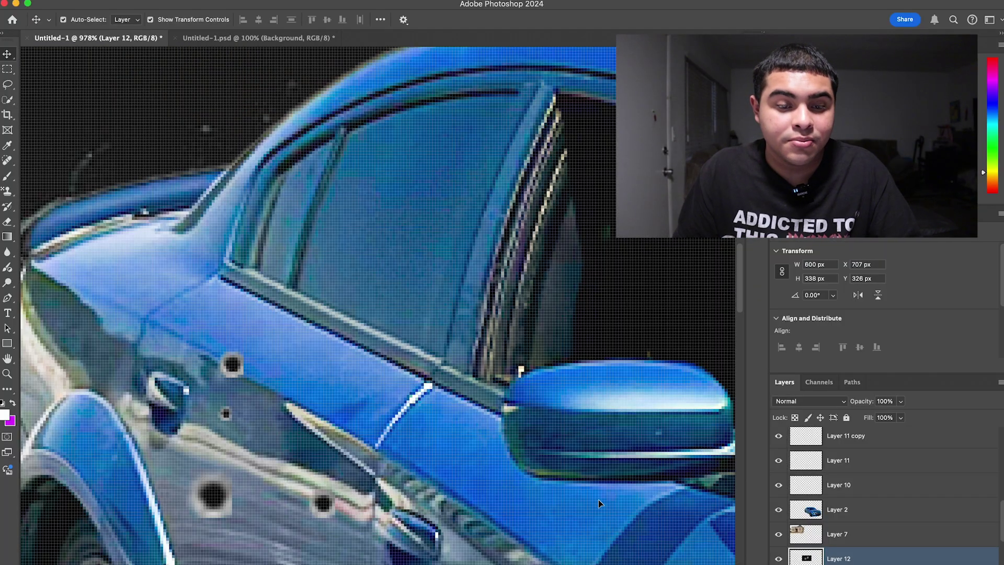
Paste the glass bullet hole image into the Photoshop thumbnail, place its layer just above the car layer and set its blend mode to Screen.
{"action": "mouse_move", "coordinate": [858, 509]}
{"action": "left_mouse_down"}
{"action": "mouse_move", "coordinate": [862, 560]}
{"action": "mouse_move", "coordinate": [857, 509]}
{"action": "left_mouse_up"}
{"action": "key", "text": "super+minus"}
{"action": "key", "text": "super+minus"}
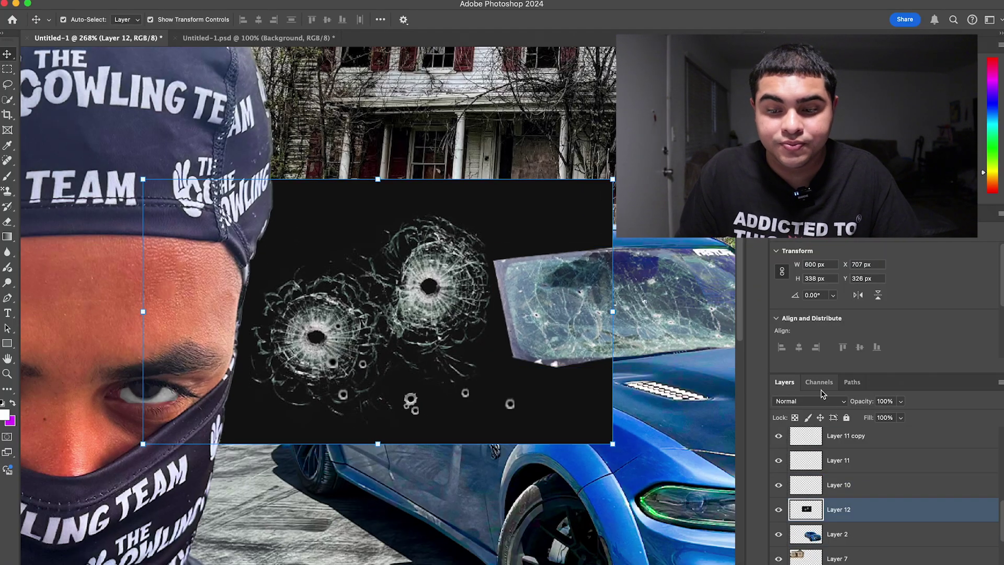
{"action": "left_click", "coordinate": [793, 401]}
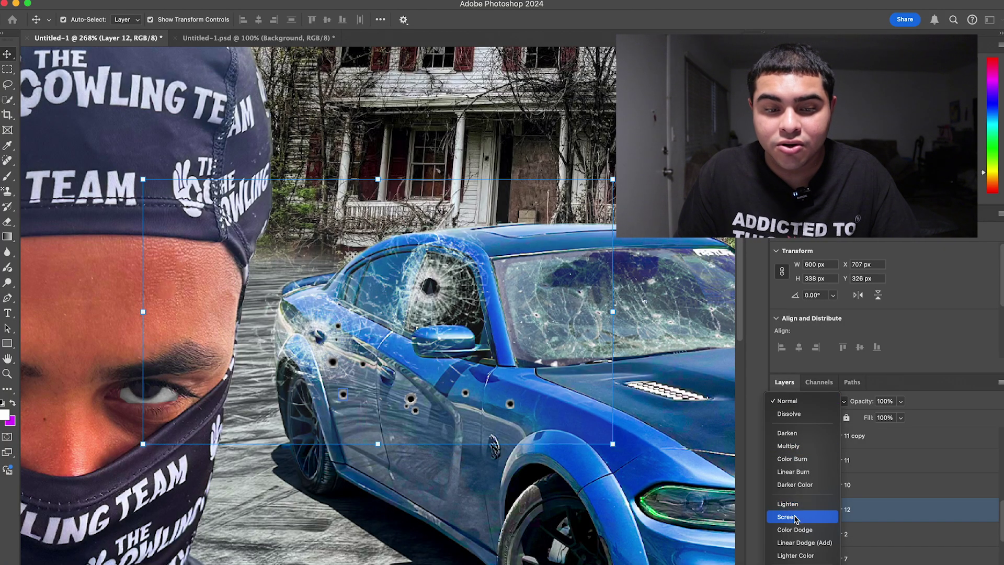
{"action": "left_click", "coordinate": [795, 515]}
Scale the glass bullet holes to about 20%, rotate them -27.5° and fit them onto the car's rear side window.
{"action": "left_click_drag", "start_coordinate": [613, 311], "coordinate": [413, 288]}
{"action": "key", "text": "super+plus"}
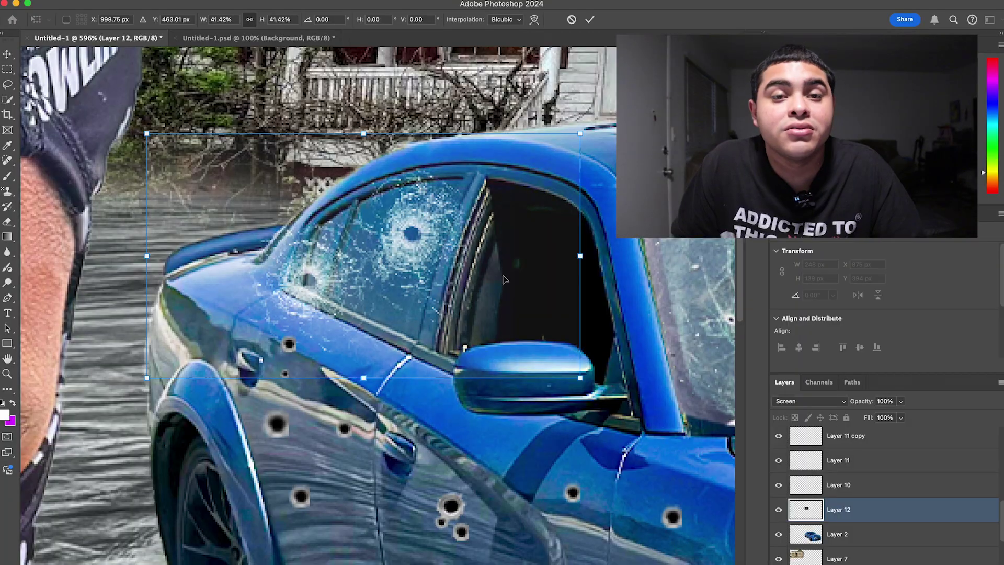
{"action": "left_click_drag", "start_coordinate": [580, 256], "coordinate": [358, 256]}
{"action": "left_click_drag", "start_coordinate": [241, 256], "coordinate": [378, 256]}
{"action": "left_click_drag", "start_coordinate": [511, 250], "coordinate": [500, 198]}
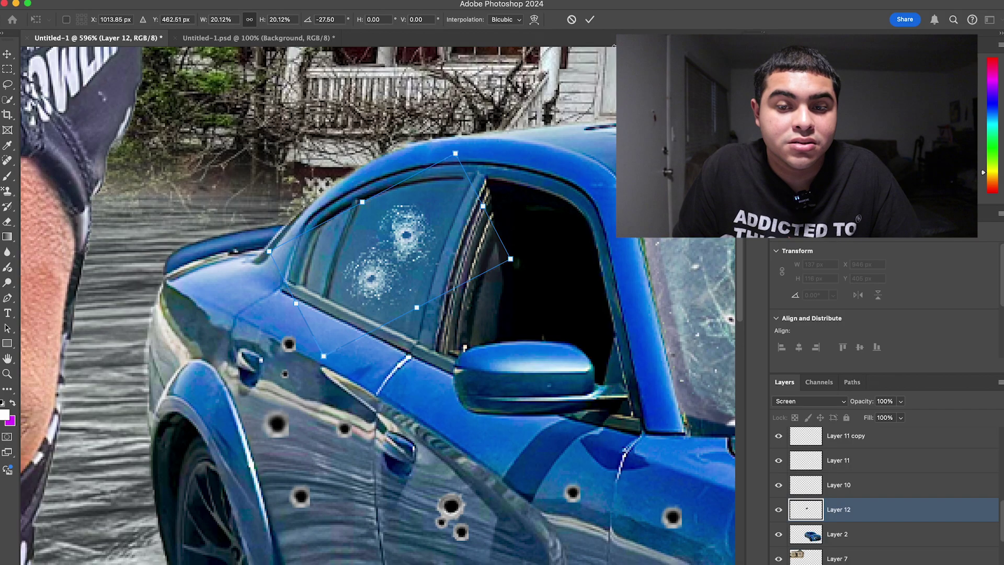
{"action": "left_click", "coordinate": [588, 20]}
Erase the overlay's leftover edges around the rear side window using a hard round eraser of about 46 px.
{"action": "key", "text": "e"}
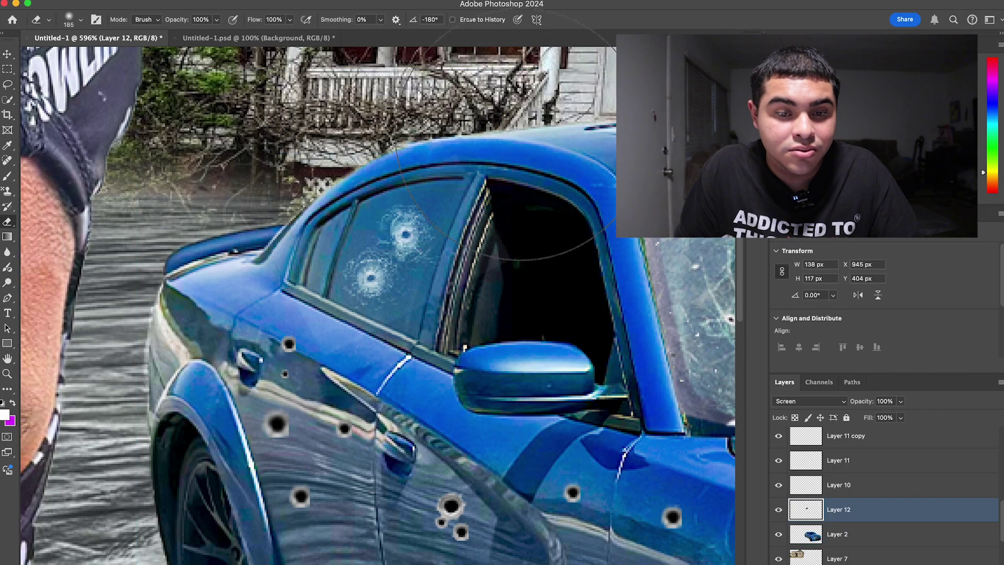
{"action": "right_click", "coordinate": [528, 135]}
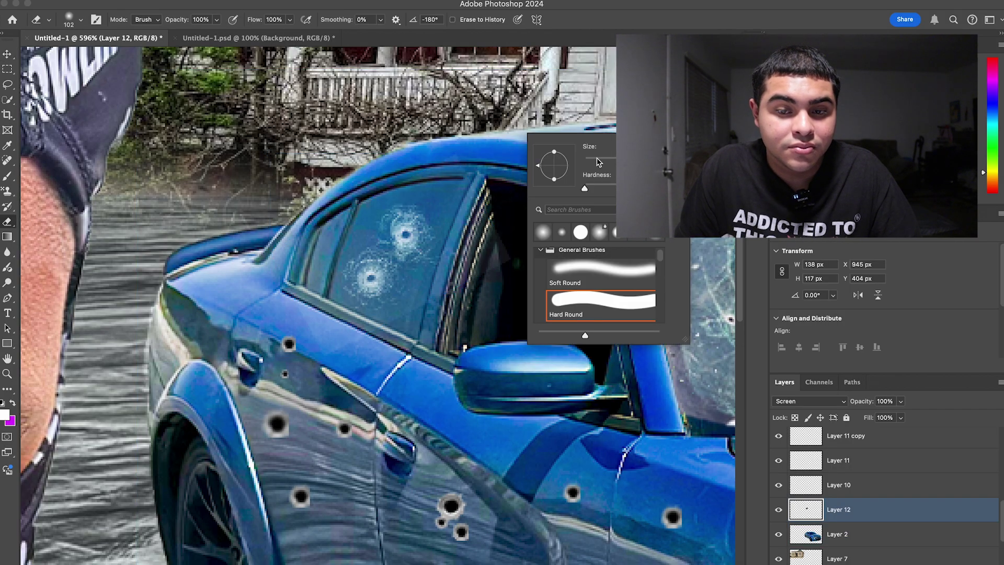
{"action": "left_click", "coordinate": [421, 158]}
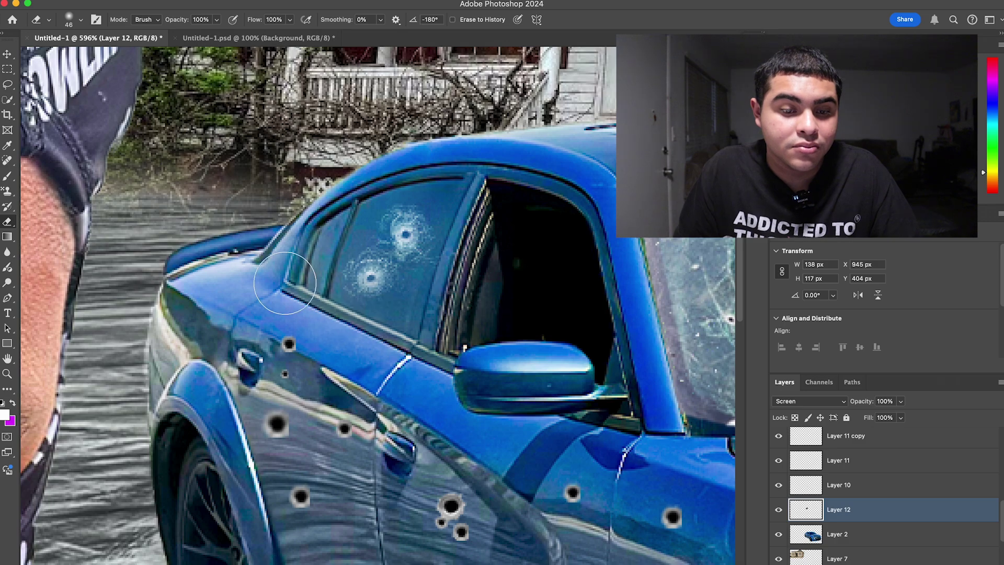
{"action": "scroll", "coordinate": [397, 137], "scroll_direction": "down", "scroll_amount": 6}
{"action": "key", "text": "v"}
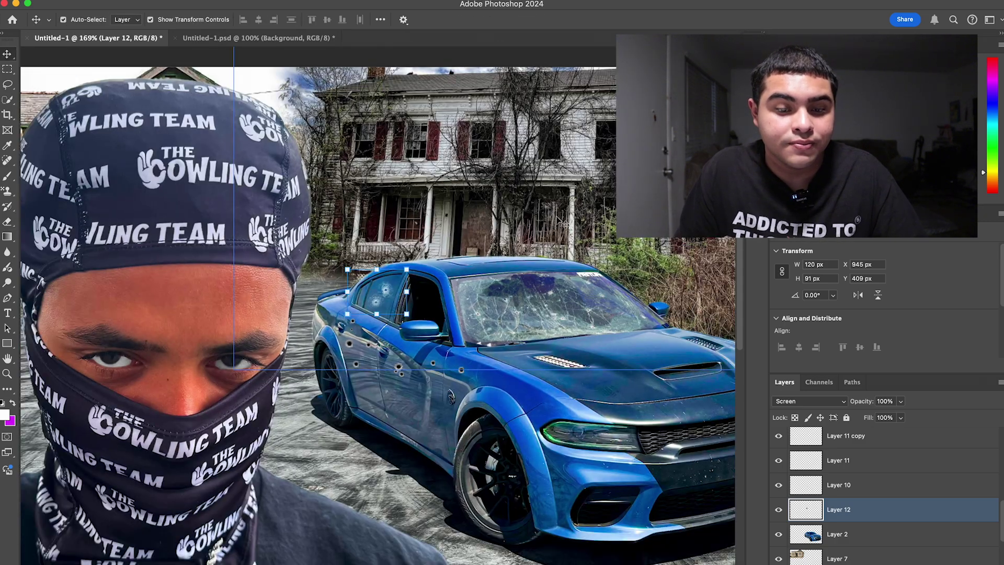
{"action": "left_click", "coordinate": [607, 421]}
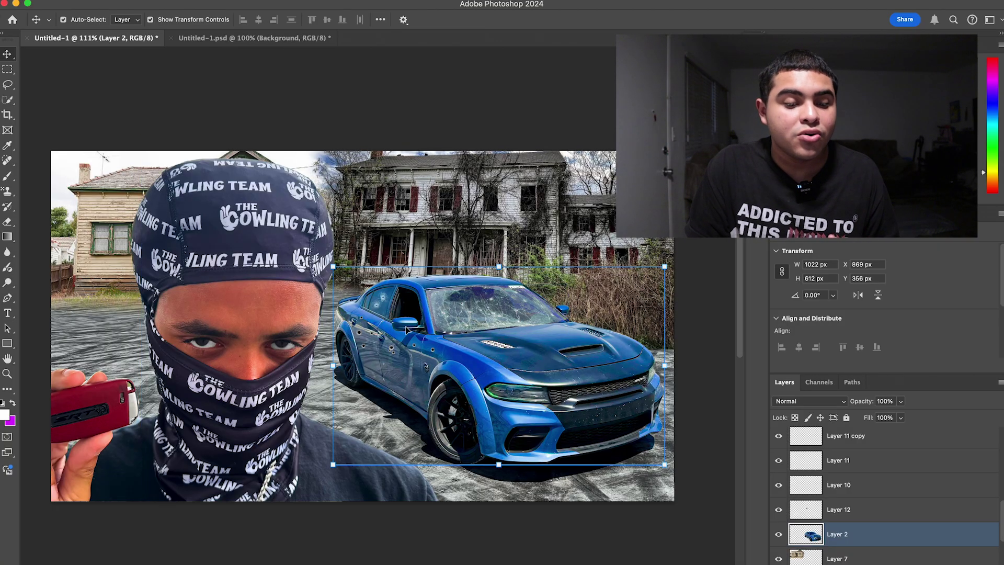
{"action": "left_click", "coordinate": [377, 298], "text": "shift"}
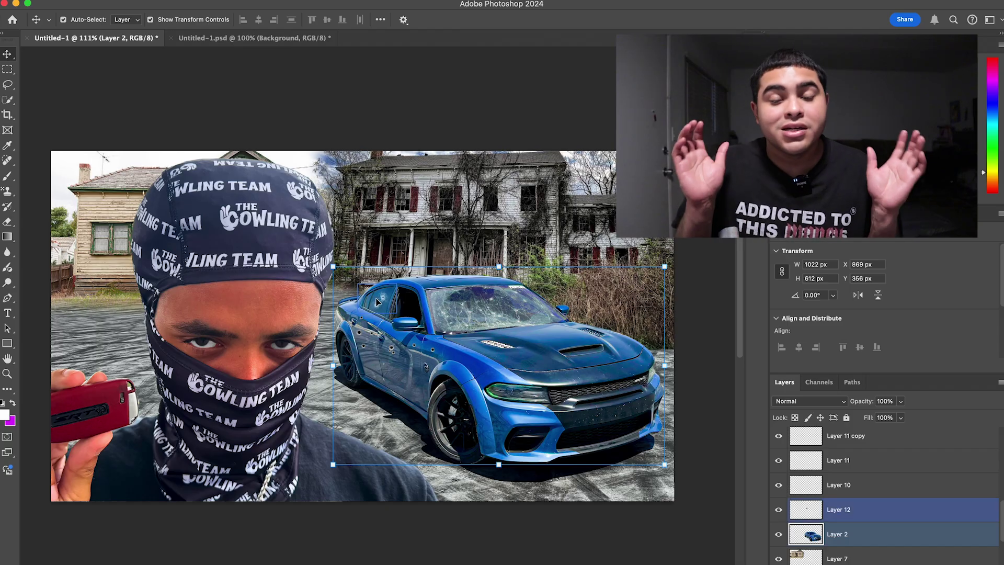
{"action": "scroll", "coordinate": [377, 302], "scroll_direction": "down", "scroll_amount": 1}
{"action": "left_click", "coordinate": [408, 303]}
{"action": "scroll", "coordinate": [408, 303], "scroll_direction": "down", "scroll_amount": 5}
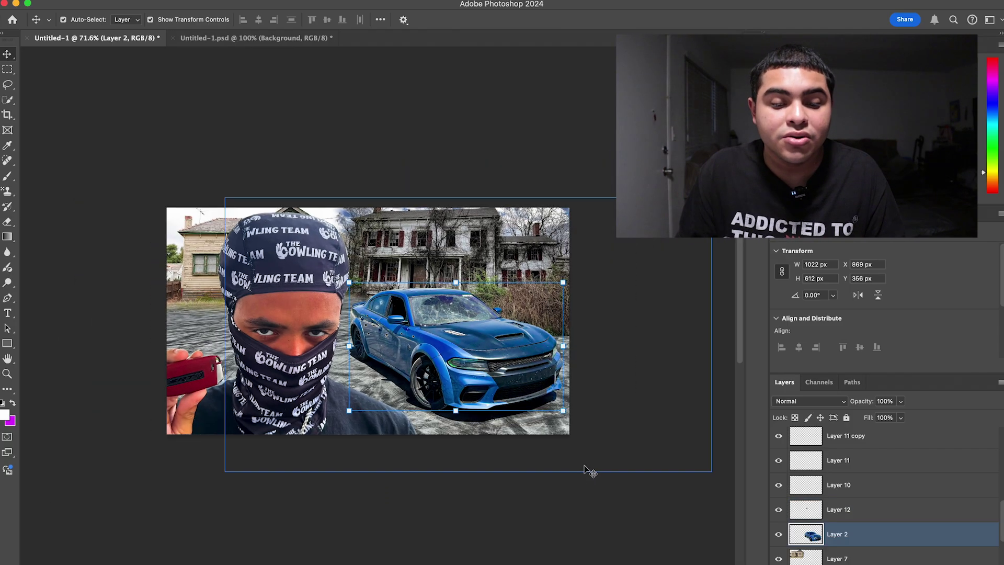
{"action": "left_click", "coordinate": [630, 502]}
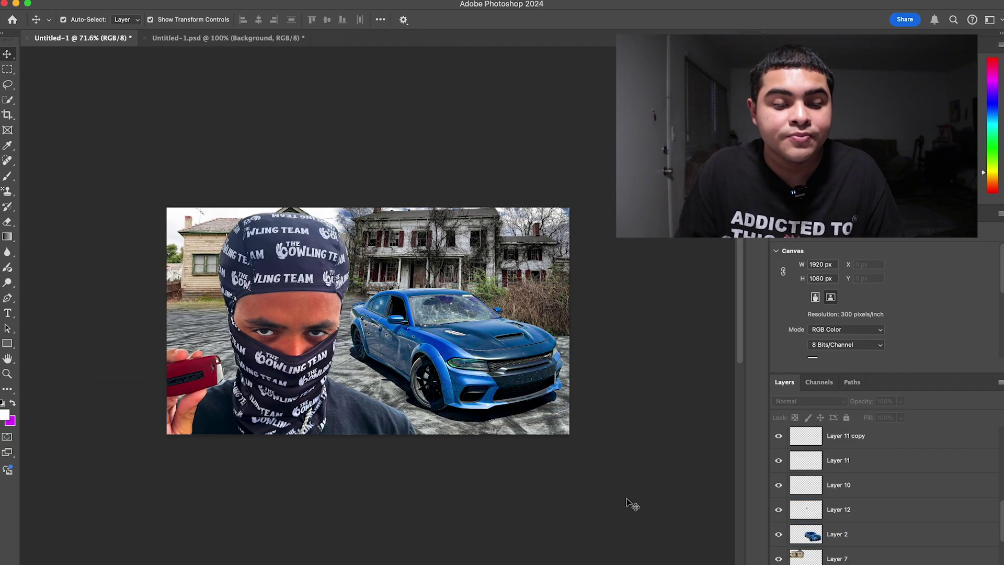
{"action": "left_click", "coordinate": [549, 334]}
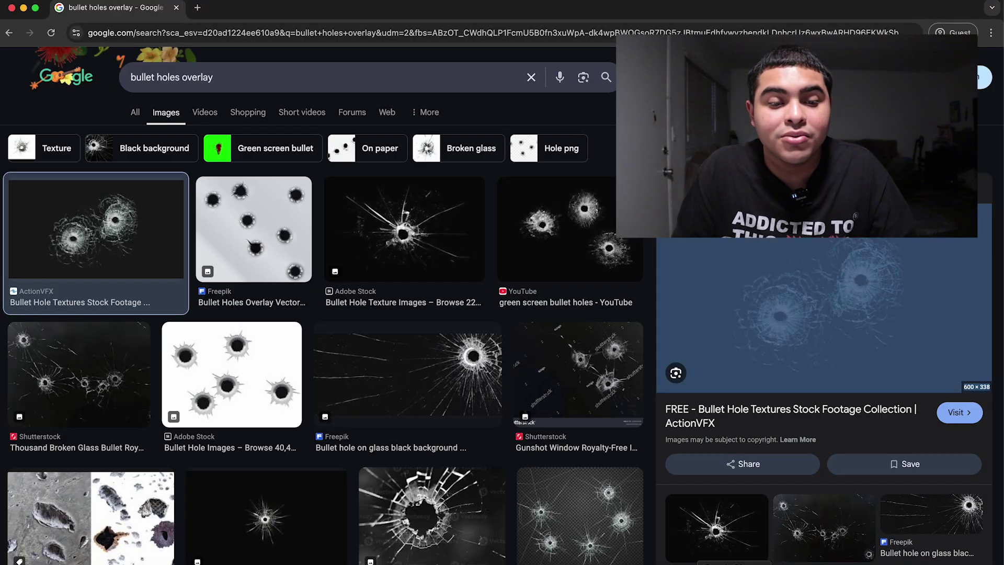
Switch to the browser and search Google Images for "wooden sign png".
{"action": "triple_click", "coordinate": [239, 77]}
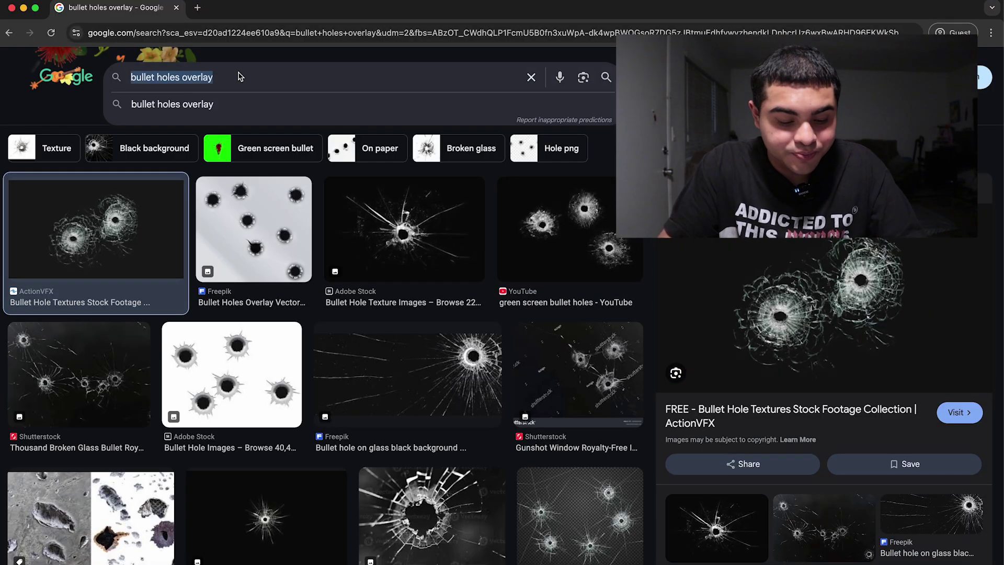
{"action": "type", "text": "wooden sign"}
{"action": "key", "text": "BackSpace"}
{"action": "key", "text": "BackSpace"}
{"action": "type", "text": "n png"}
{"action": "key", "text": "Return"}
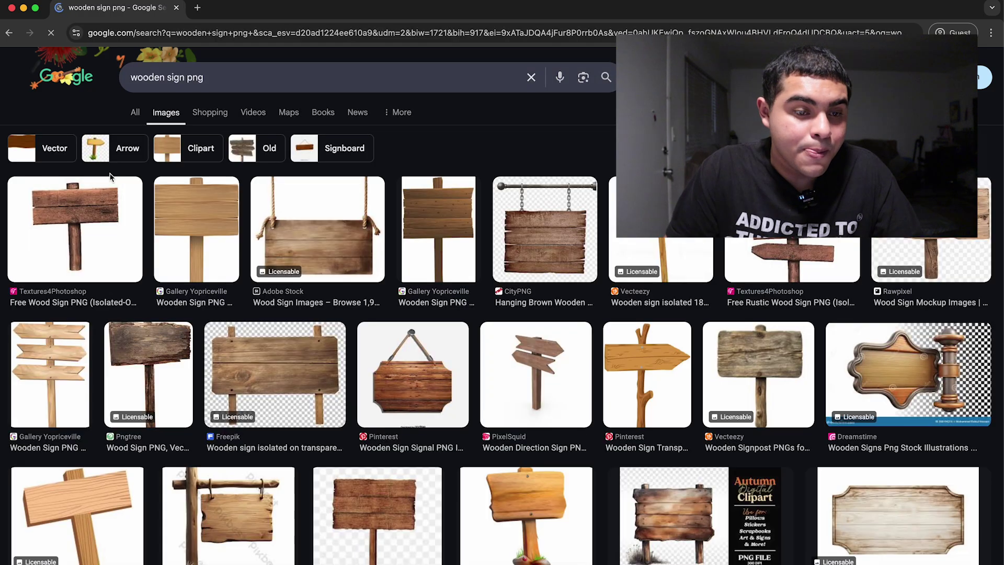
Copy the Textures4Photoshop wooden sign with two planks on a post and paste it into the Photoshop thumbnail.
{"action": "left_click", "coordinate": [111, 183]}
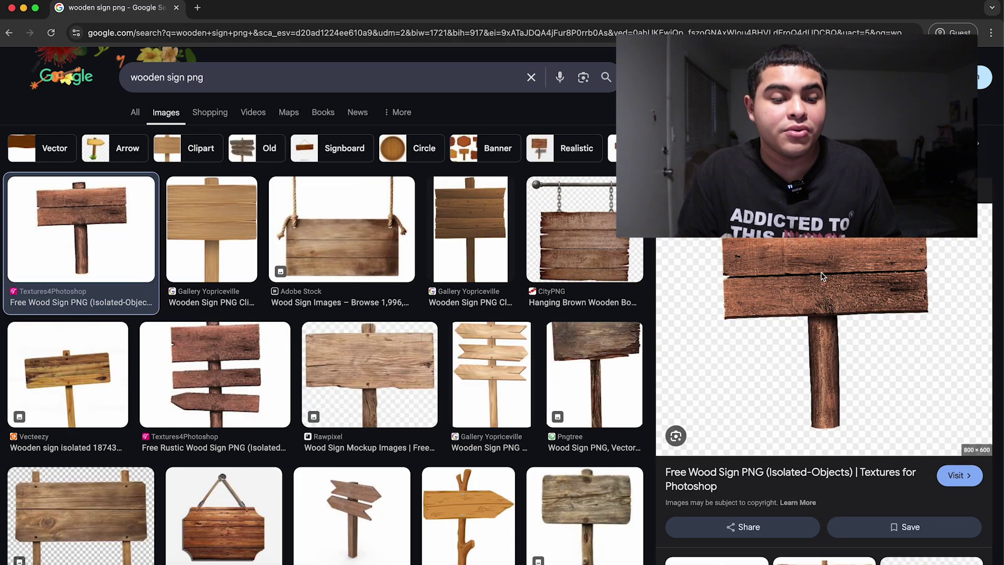
{"action": "right_click", "coordinate": [820, 317]}
{"action": "left_click", "coordinate": [837, 451]}
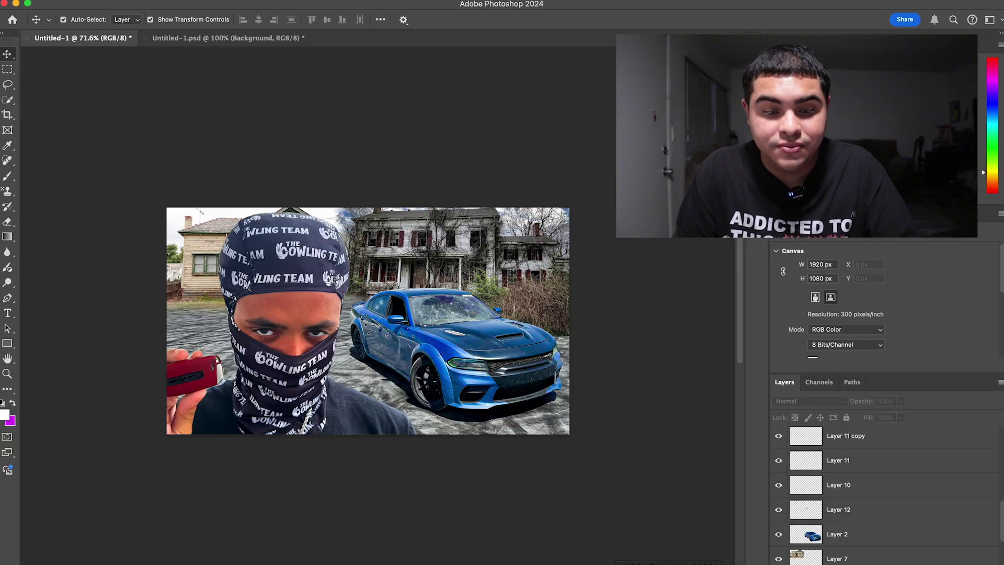
{"action": "key", "text": "cmd+v"}
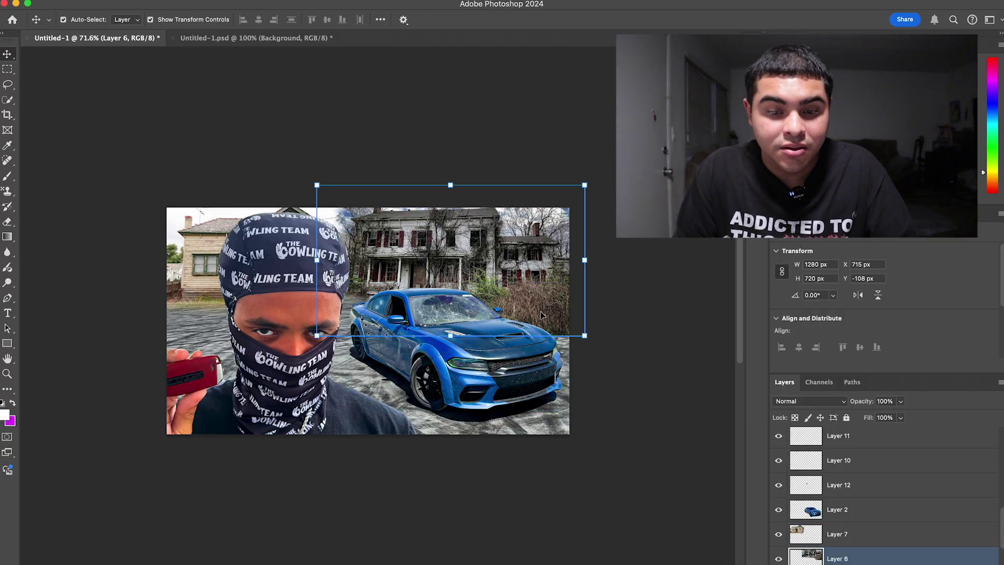
Scale the wooden sign to about 59% and place it behind the car's hood, against the image's right edge.
{"action": "key", "text": "cmd+t"}
{"action": "left_click_drag", "start_coordinate": [420, 265], "coordinate": [548, 303]}
{"action": "scroll", "coordinate": [491, 313], "scroll_direction": "up", "scroll_amount": 5}
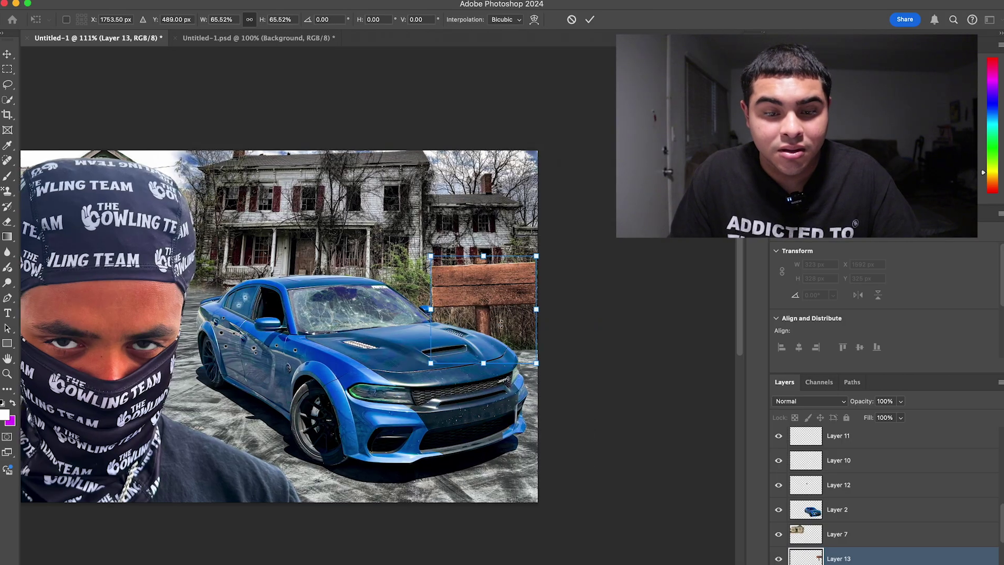
{"action": "left_click_drag", "start_coordinate": [382, 222], "coordinate": [392, 242]}
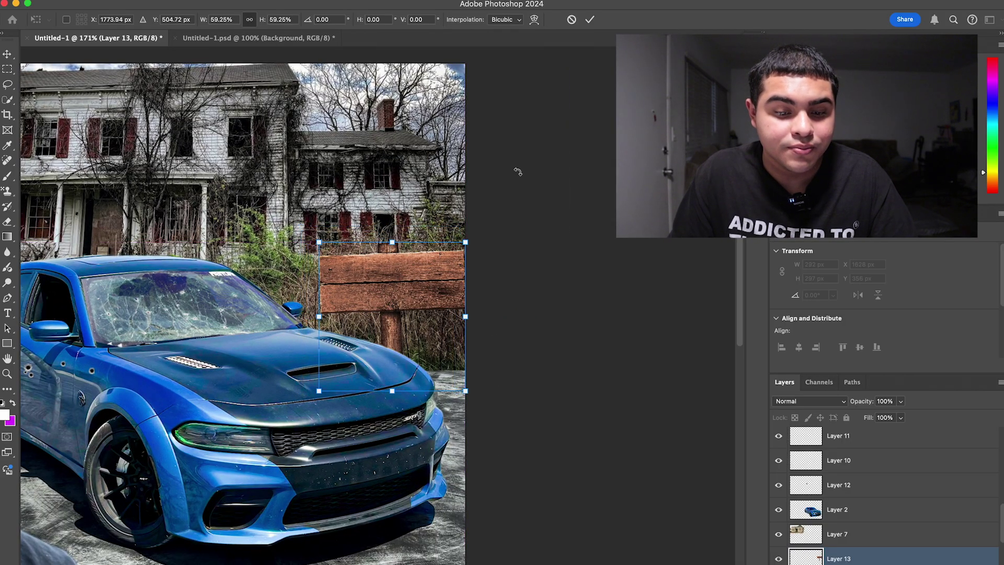
{"action": "left_click", "coordinate": [590, 19]}
Distort the wooden sign by pulling both left corners inward so the board narrows in perspective toward the car.
{"action": "scroll", "coordinate": [408, 253], "scroll_direction": "up", "scroll_amount": 3}
{"action": "left_click_drag", "start_coordinate": [408, 253], "coordinate": [399, 250]}
{"action": "left_click", "coordinate": [125, 1]}
{"action": "mouse_move", "coordinate": [157, 268]}
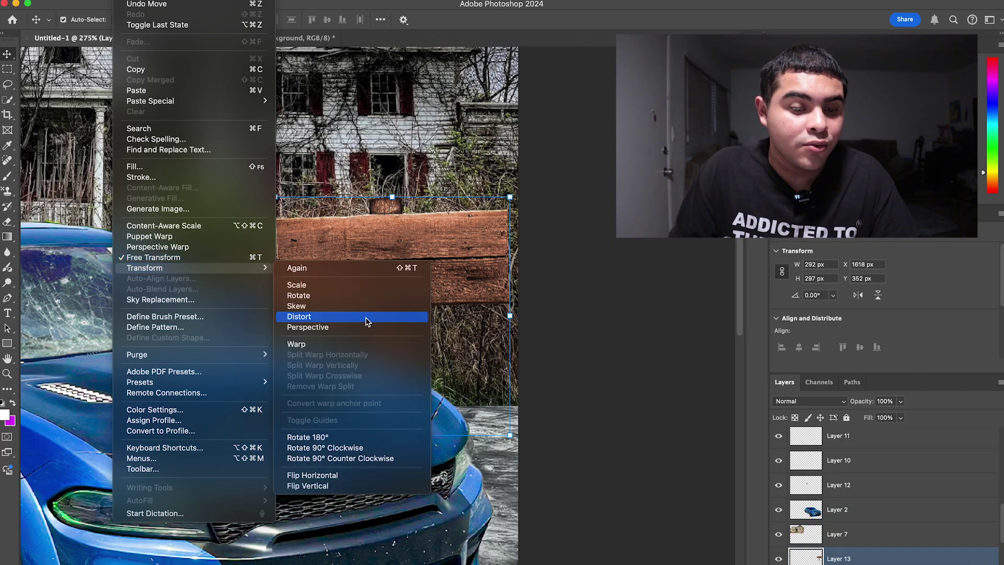
{"action": "left_click", "coordinate": [312, 317]}
{"action": "left_click_drag", "start_coordinate": [275, 197], "coordinate": [294, 207]}
{"action": "left_click_drag", "start_coordinate": [273, 435], "coordinate": [293, 429]}
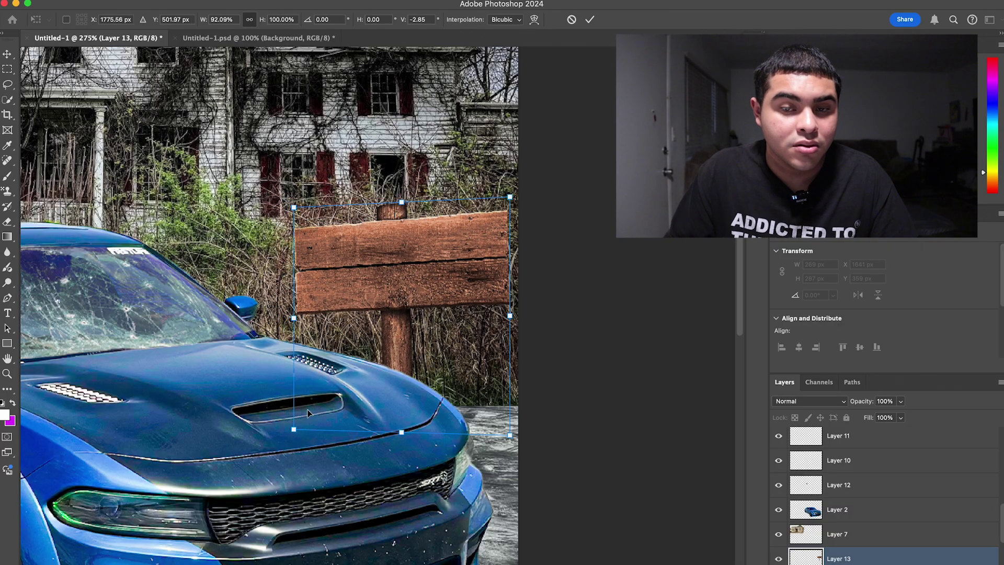
{"action": "left_click", "coordinate": [587, 19]}
Add the text "WELCOME" on the wooden sign's upper plank in white (ffffff) Apocalypse Grunge.
{"action": "key", "text": "super+0"}
{"action": "scroll", "coordinate": [450, 295], "scroll_direction": "up", "scroll_amount": 6}
{"action": "key", "text": "t"}
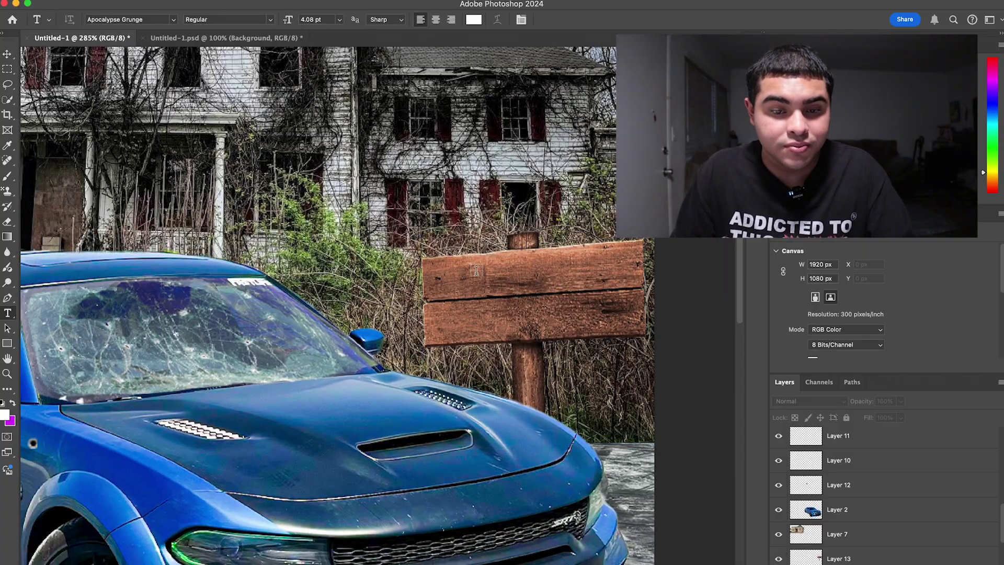
{"action": "left_click", "coordinate": [476, 271]}
{"action": "type", "text": "WELCOME"}
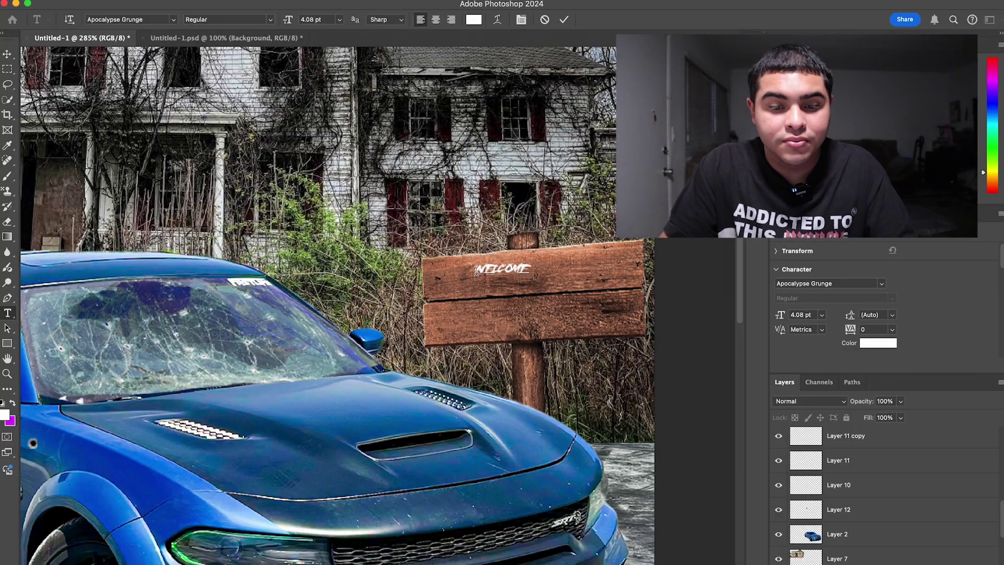
{"action": "left_click_drag", "start_coordinate": [476, 270], "coordinate": [532, 270]}
{"action": "left_click", "coordinate": [473, 21]}
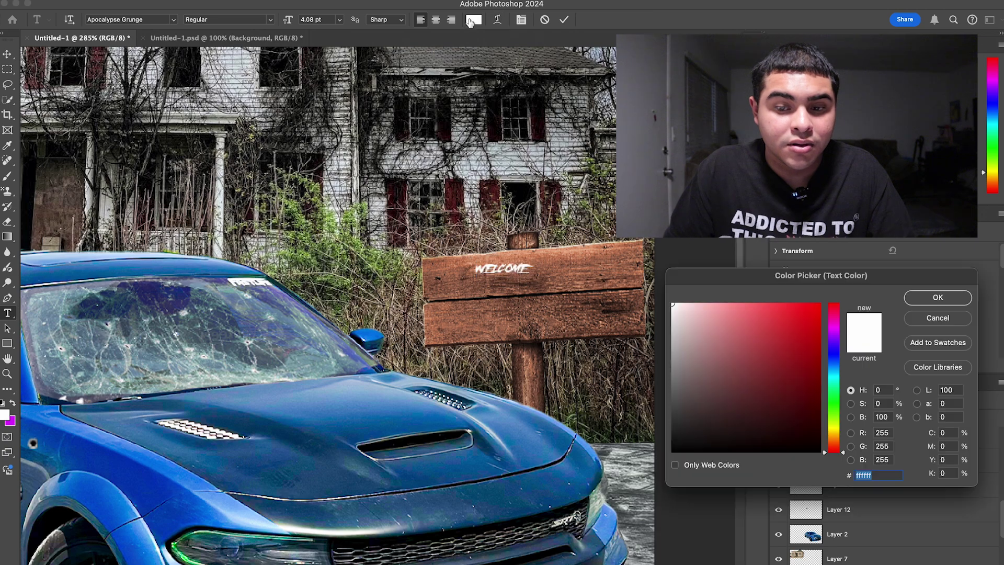
{"action": "left_click", "coordinate": [819, 304]}
{"action": "left_click", "coordinate": [672, 304]}
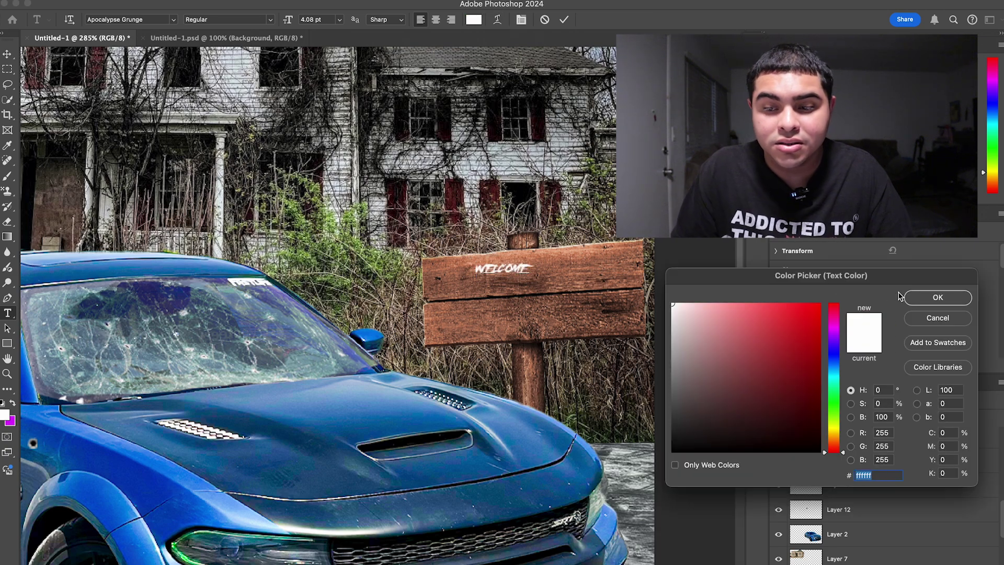
{"action": "left_click", "coordinate": [938, 298]}
Enlarge the WELCOME text to span the wooden sign and tilt it to follow the board's perspective.
{"action": "left_click", "coordinate": [7, 54]}
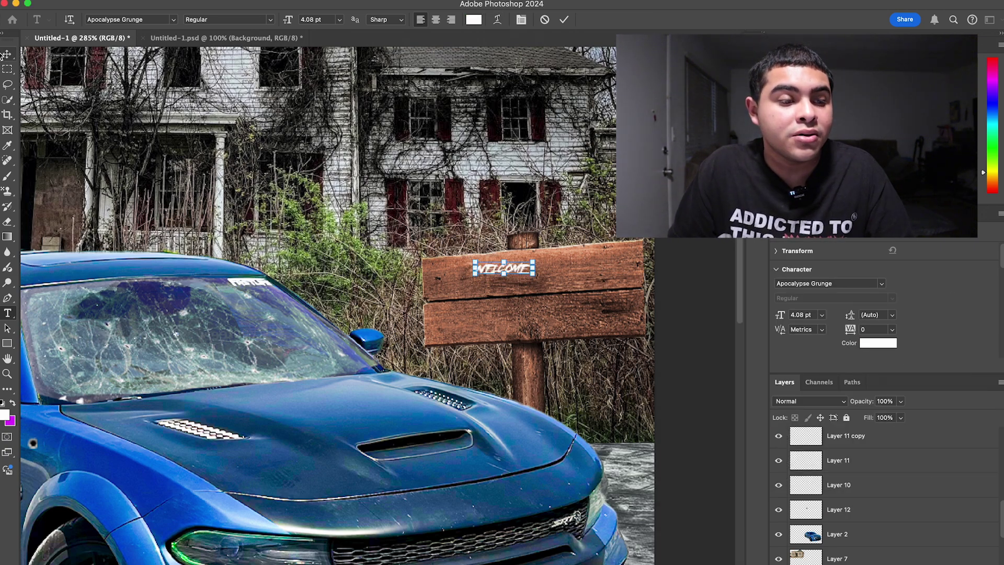
{"action": "left_click_drag", "start_coordinate": [503, 274], "coordinate": [657, 267]}
{"action": "left_click_drag", "start_coordinate": [554, 259], "coordinate": [523, 285]}
{"action": "left_click_drag", "start_coordinate": [624, 294], "coordinate": [651, 289]}
{"action": "left_click_drag", "start_coordinate": [583, 266], "coordinate": [572, 264]}
{"action": "left_click", "coordinate": [590, 19]}
{"action": "scroll", "coordinate": [590, 268], "scroll_direction": "down", "scroll_amount": 5}
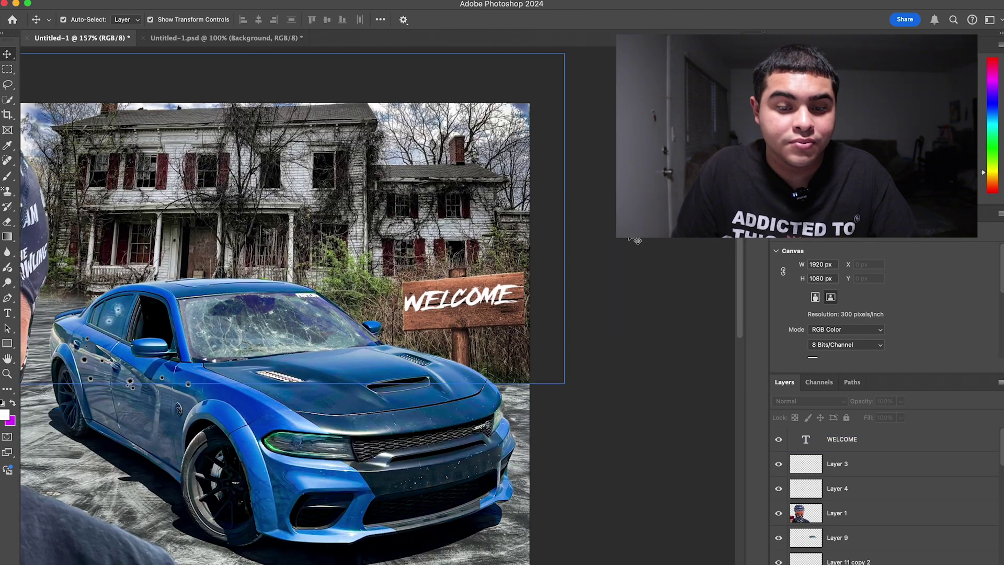
Duplicate the bullet hole near the car's front fender and place the copy on the sign below the W of WELCOME.
{"action": "scroll", "coordinate": [371, 313], "scroll_direction": "up", "scroll_amount": 3}
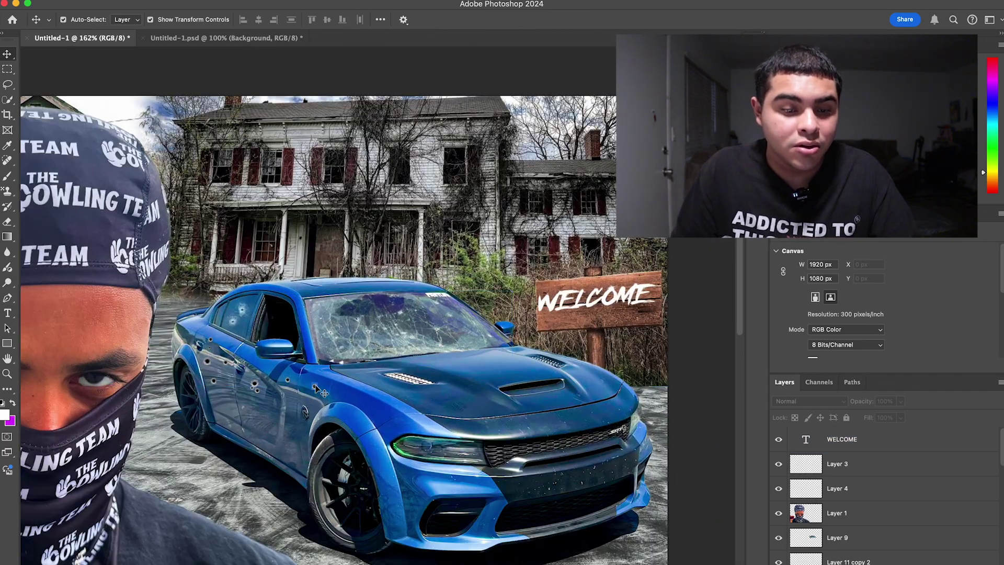
{"action": "left_click", "coordinate": [316, 387], "text": "super"}
{"action": "key", "text": "super+j"}
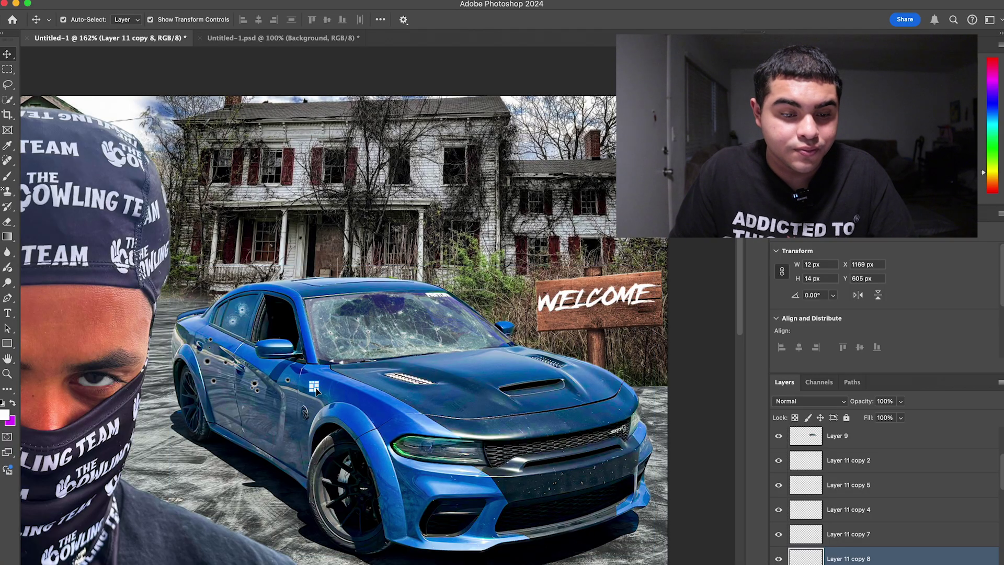
{"action": "key", "text": "super+t"}
{"action": "scroll", "coordinate": [315, 388], "scroll_direction": "up", "scroll_amount": 2}
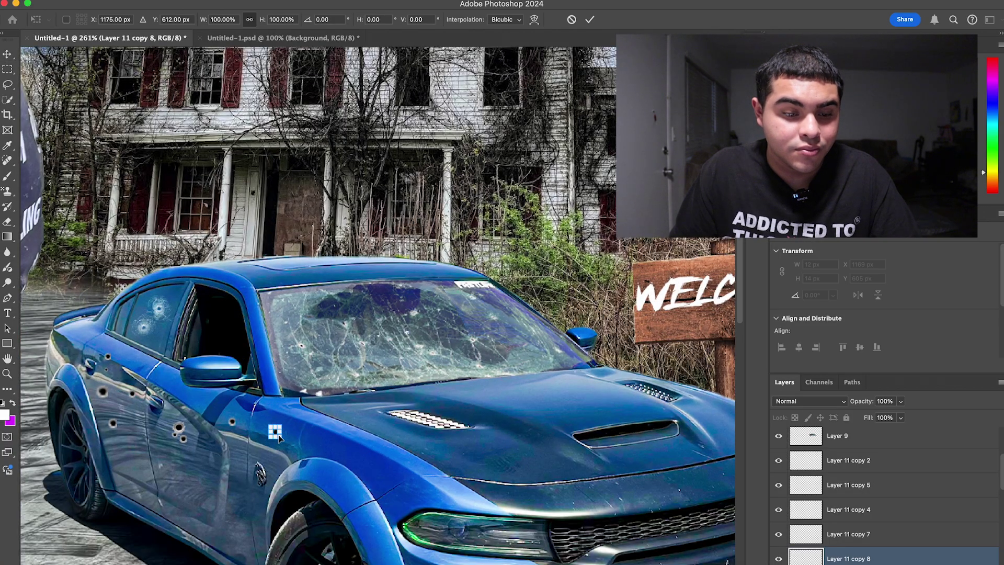
{"action": "left_click_drag", "start_coordinate": [276, 434], "coordinate": [654, 319]}
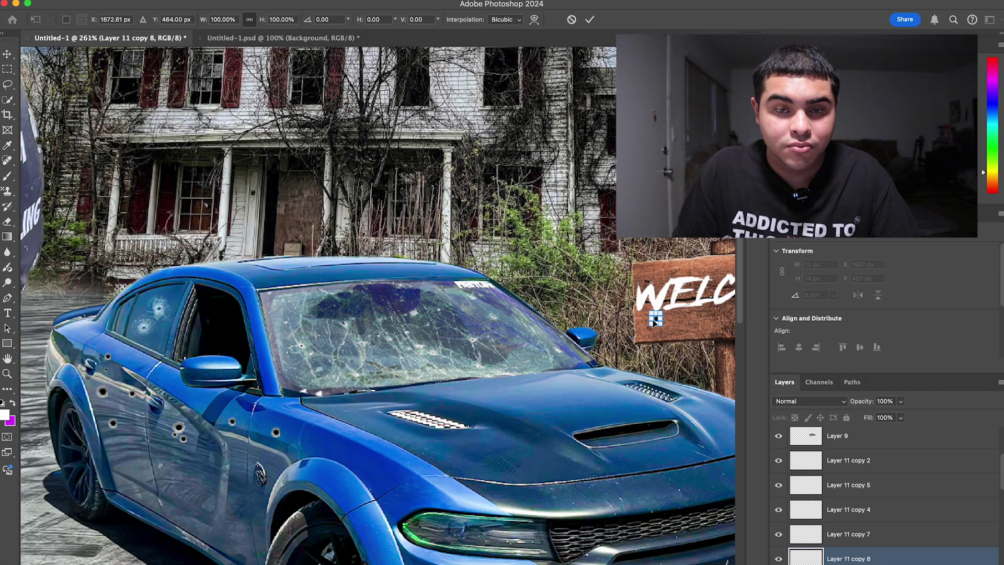
{"action": "left_click", "coordinate": [589, 20]}
{"action": "left_click", "coordinate": [406, 428]}
Colorize the sign's bullet hole with Hue/Saturation, adjusting the color to match the brown wood.
{"action": "scroll", "coordinate": [483, 249], "scroll_direction": "up", "scroll_amount": 8}
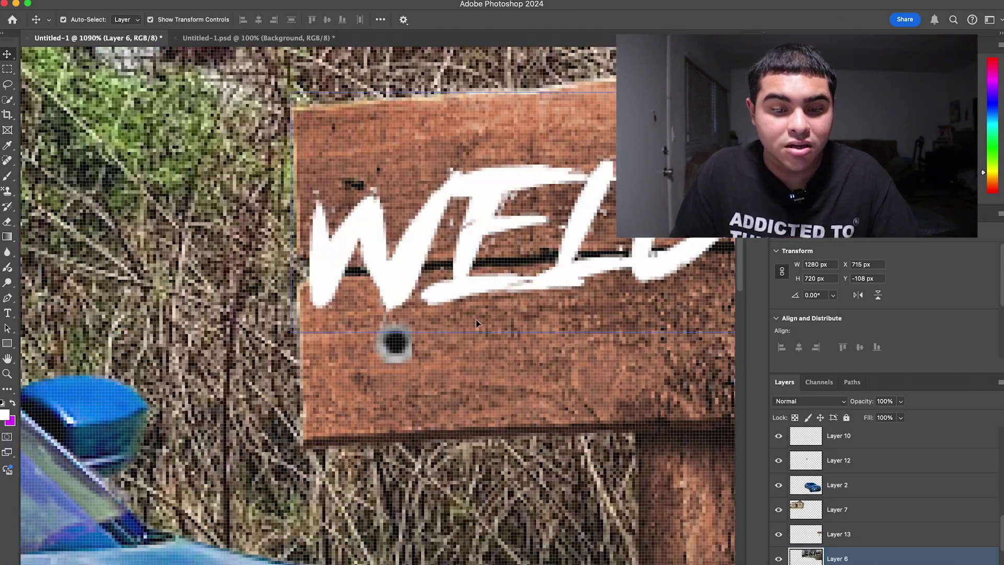
{"action": "left_click", "coordinate": [407, 336]}
{"action": "key", "text": "super+u"}
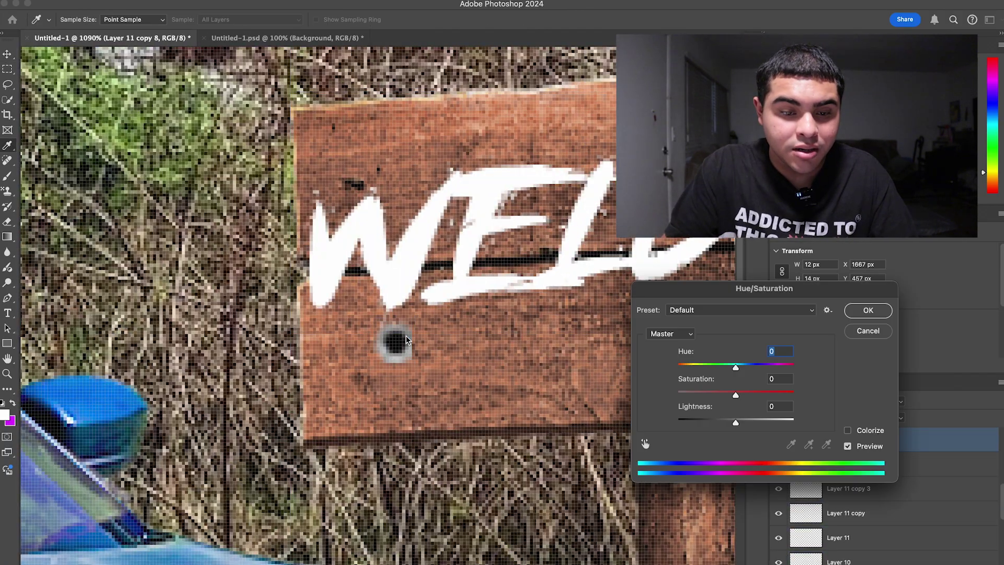
{"action": "left_click", "coordinate": [848, 431]}
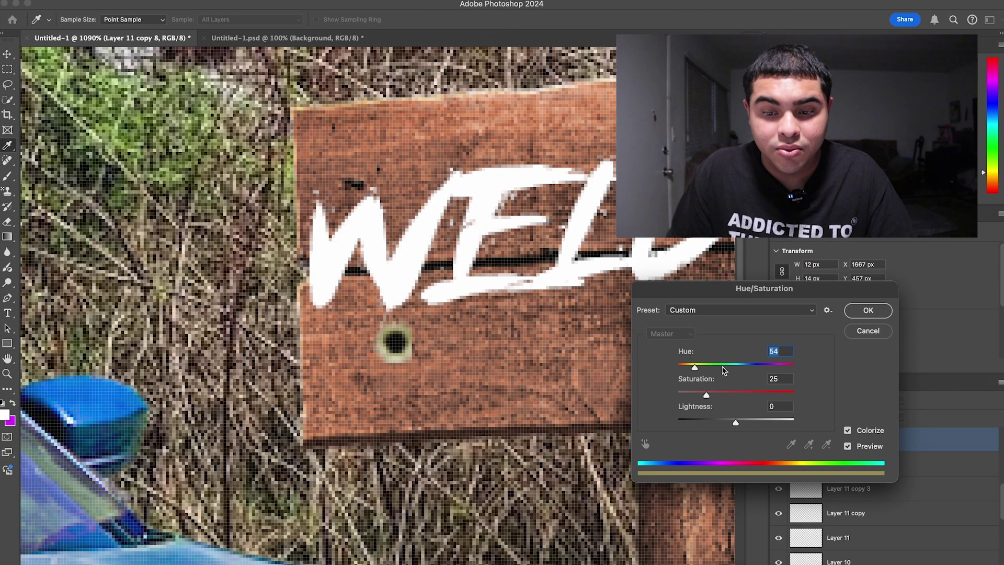
{"action": "left_click_drag", "start_coordinate": [694, 367], "coordinate": [722, 426]}
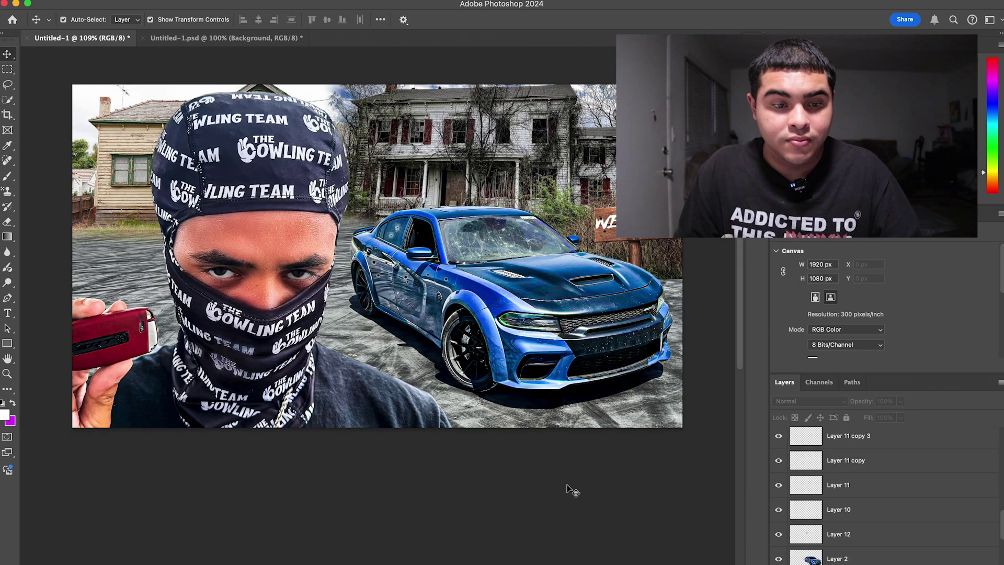
{"action": "key", "text": "super+0"}
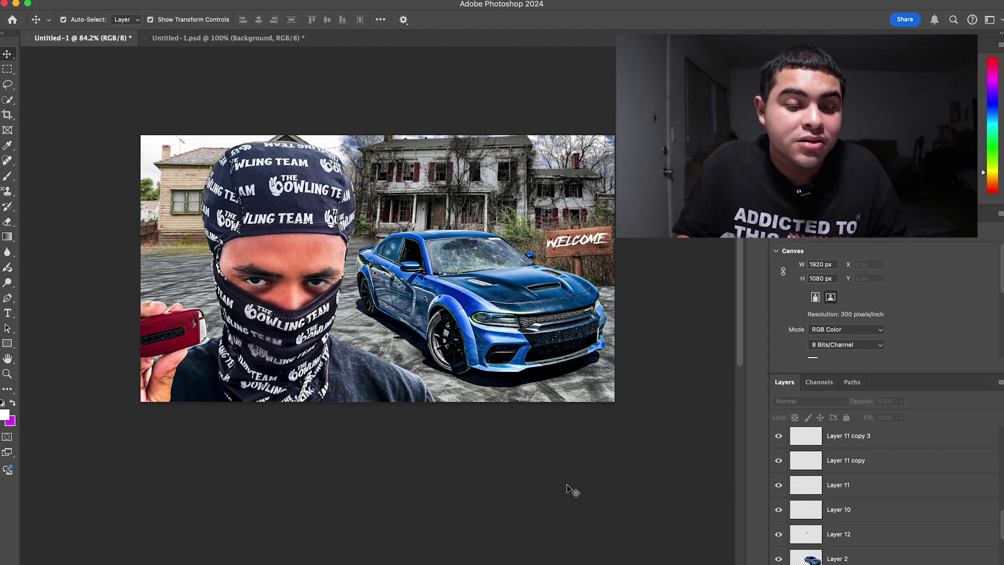
{"action": "left_click", "coordinate": [454, 255]}
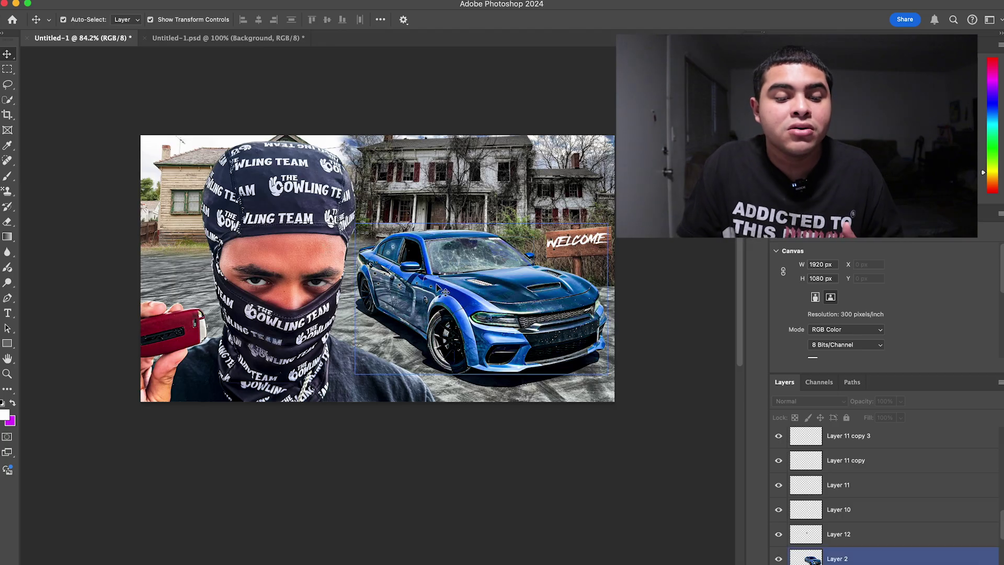
{"action": "left_click", "coordinate": [340, 290]}
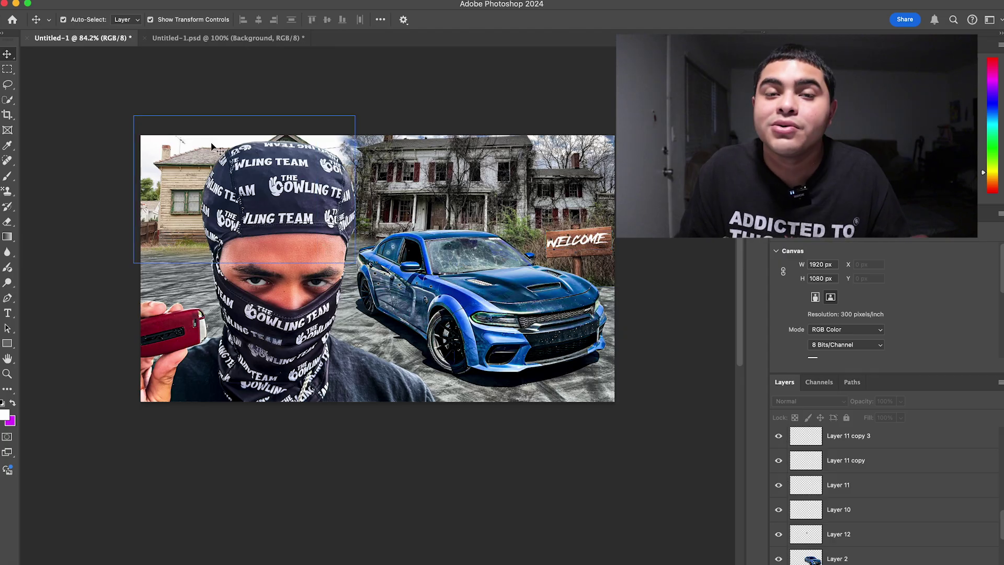
{"action": "left_click", "coordinate": [386, 246]}
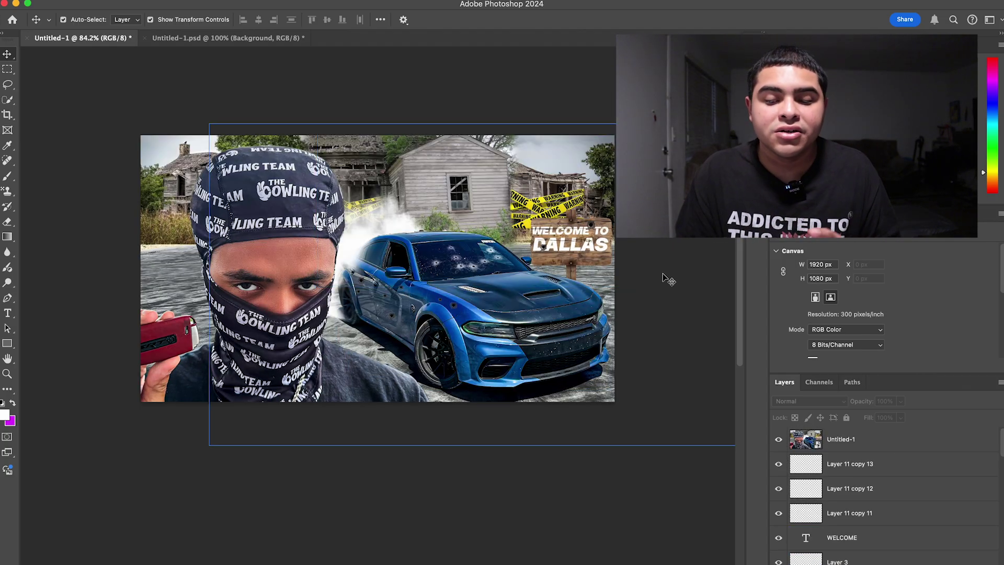
Toggle the visibility of the finished Untitled-1 reference layer to compare it with the current thumbnail.
{"action": "left_click", "coordinate": [783, 447]}
{"action": "left_click", "coordinate": [778, 441]}
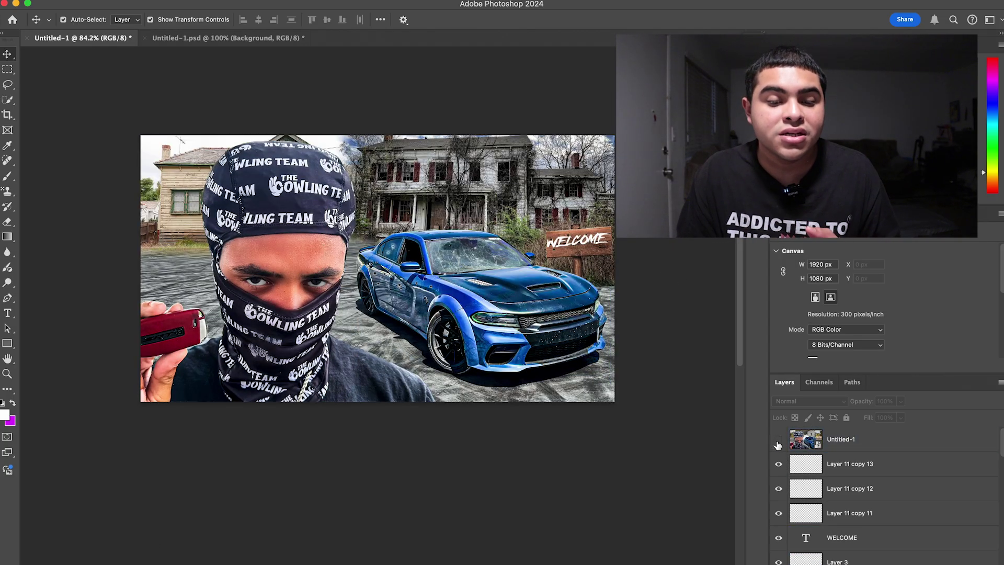
{"action": "left_click", "coordinate": [778, 442]}
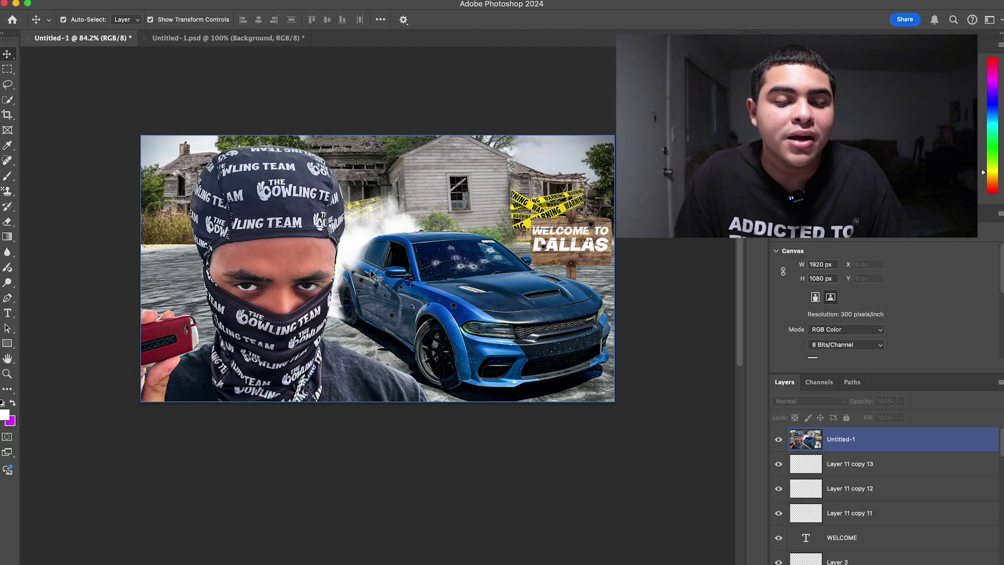
{"action": "scroll", "coordinate": [389, 280], "scroll_direction": "up", "scroll_amount": 1}
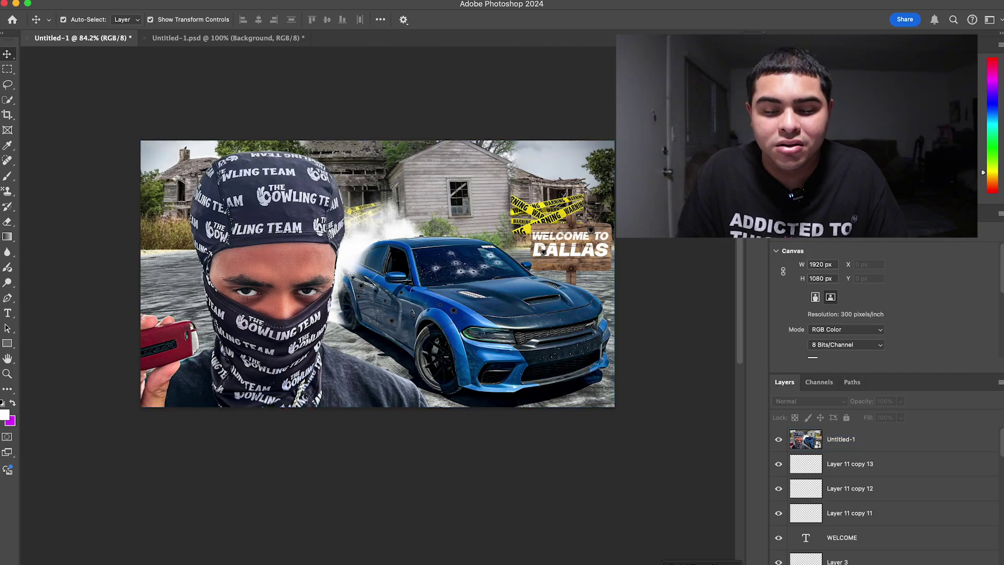
Switch to the browser and search Google Images for "tire overlay smoke".
{"action": "key", "text": "super+Tab"}
{"action": "left_click", "coordinate": [389, 34]}
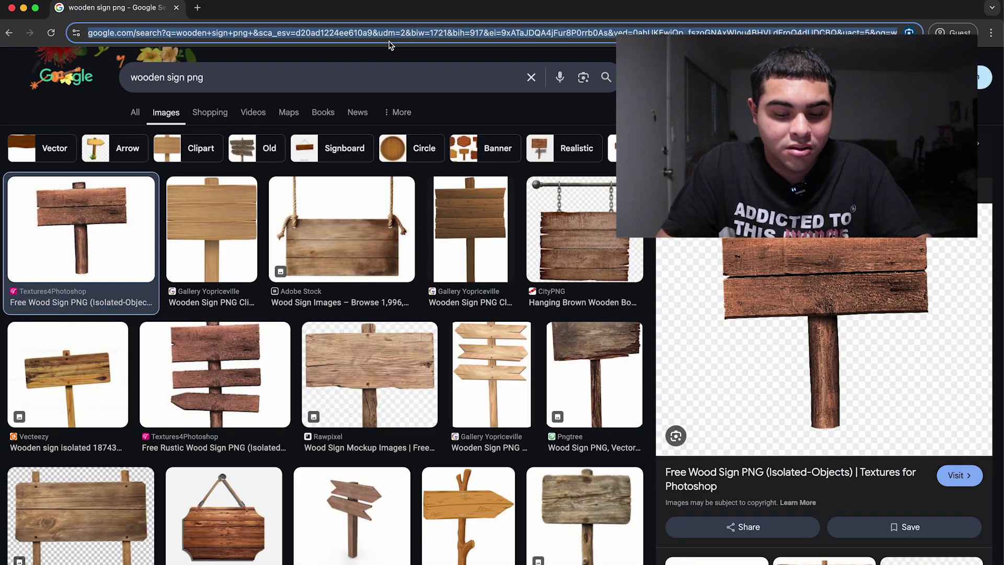
{"action": "type", "text": "tire overlay smoke"}
{"action": "key", "text": "Return"}
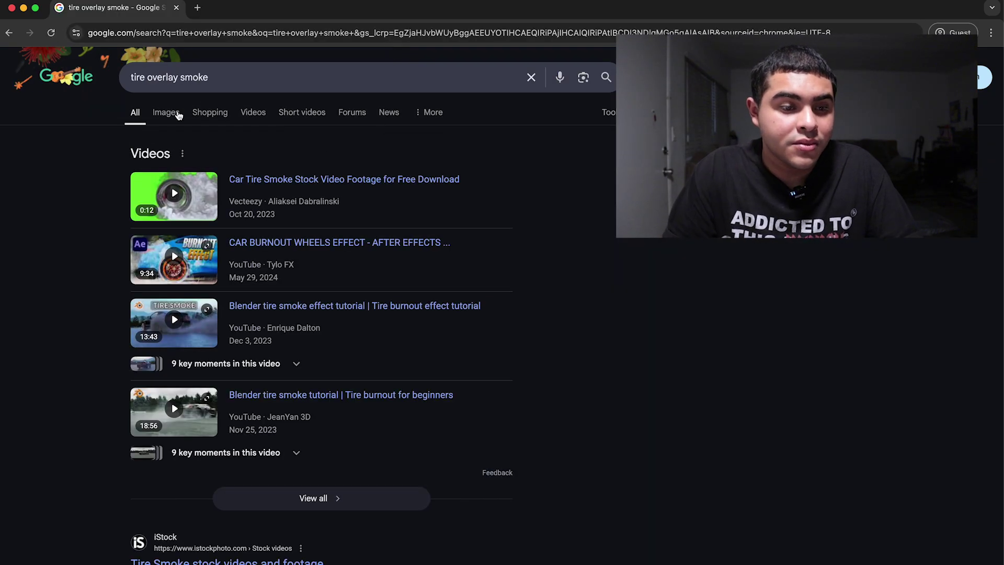
{"action": "left_click", "coordinate": [181, 115]}
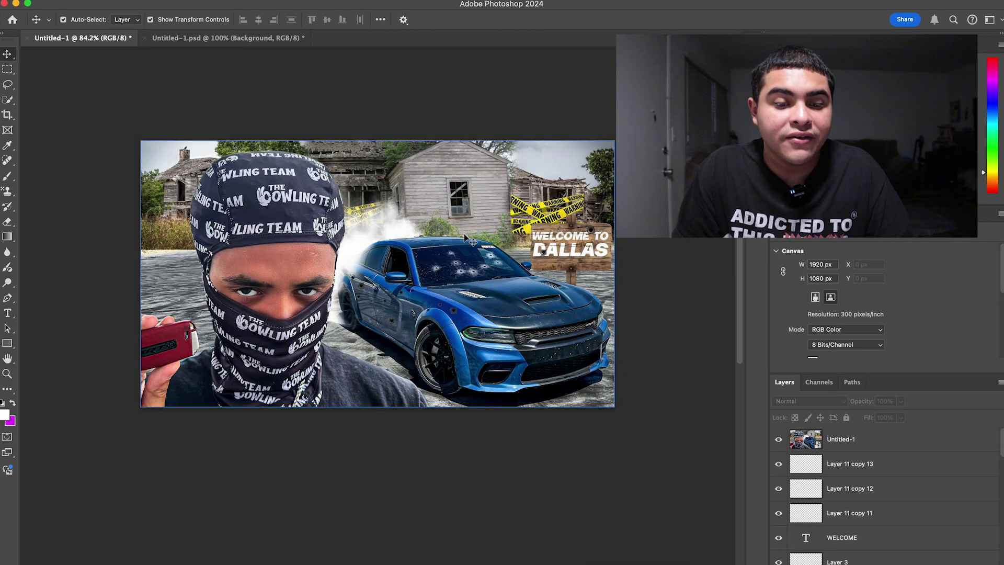
{"action": "left_click", "coordinate": [362, 184]}
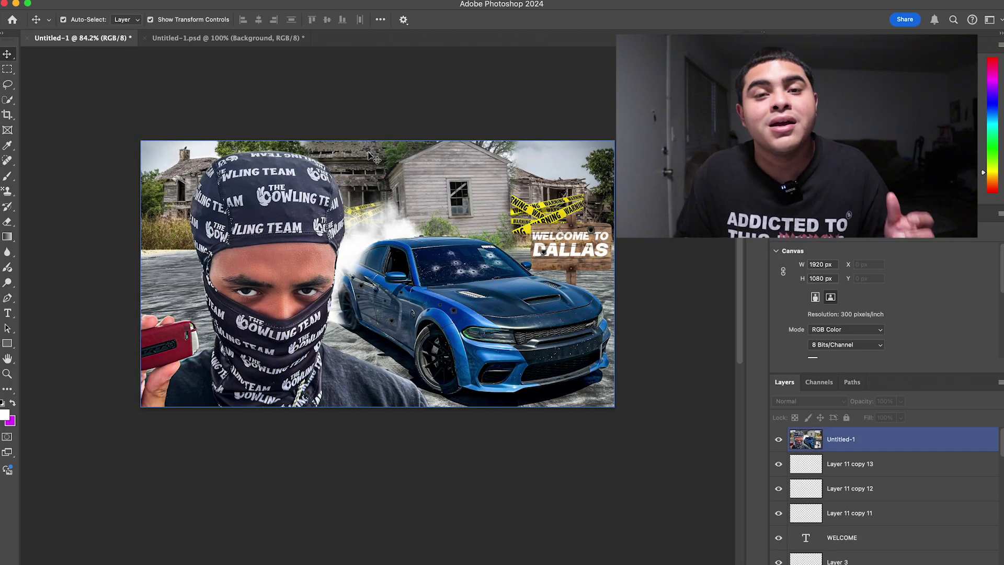